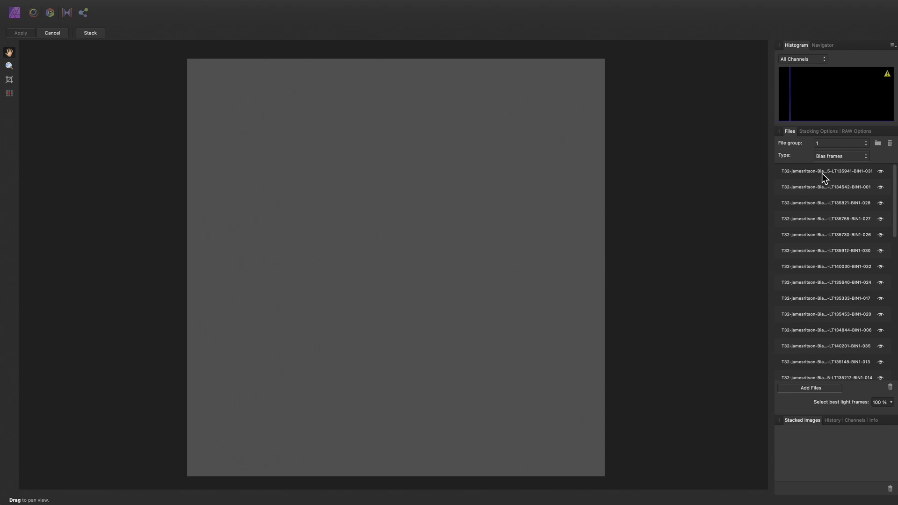
Add the Darks folder from the Tarantula Nebula data as dark frames in file group 1
click(840, 156)
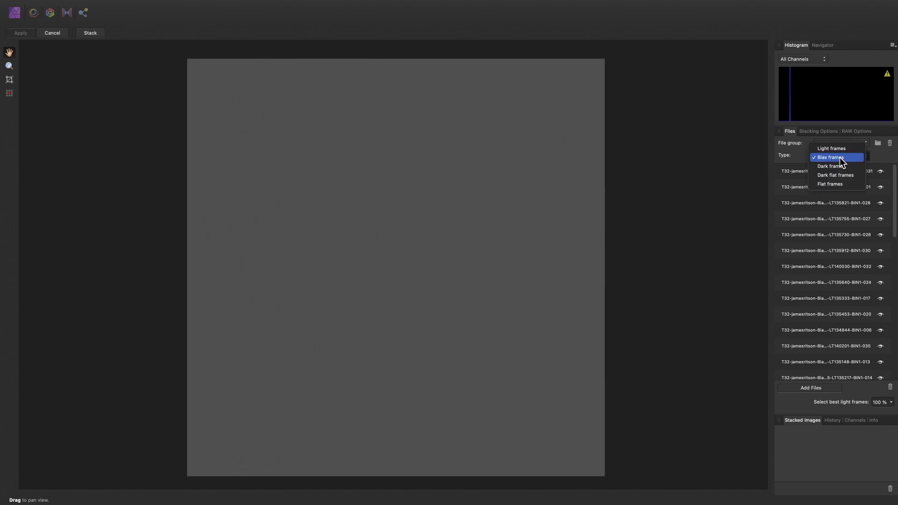
click(838, 163)
click(829, 386)
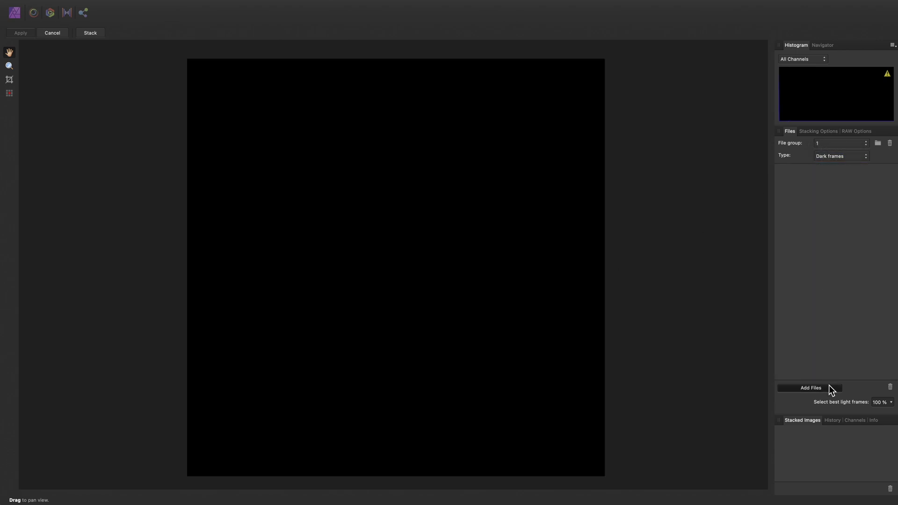
click(393, 219)
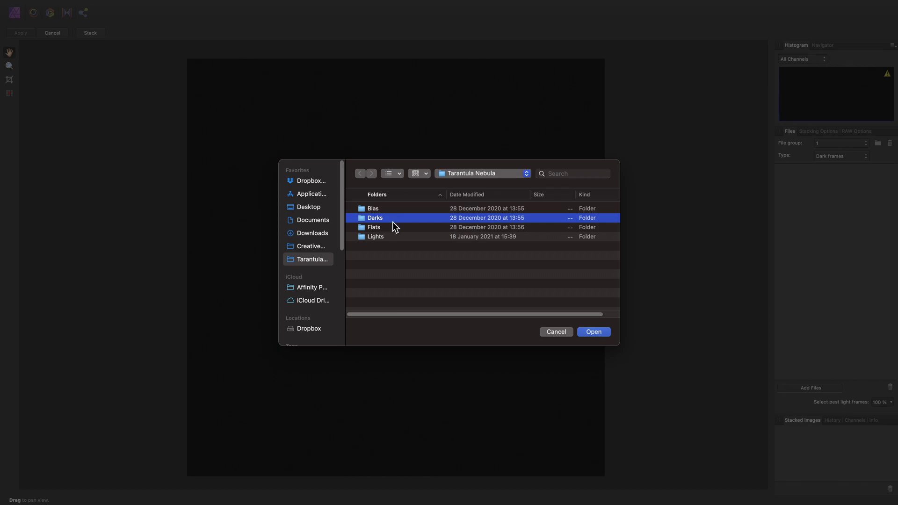
click(598, 334)
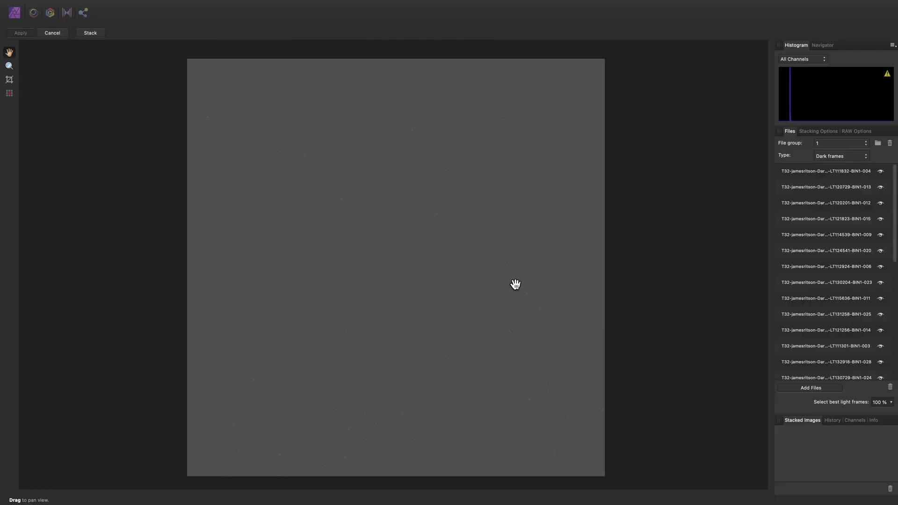
Add the Ha folder inside Flats as flat frames in file group 1
click(856, 158)
click(847, 177)
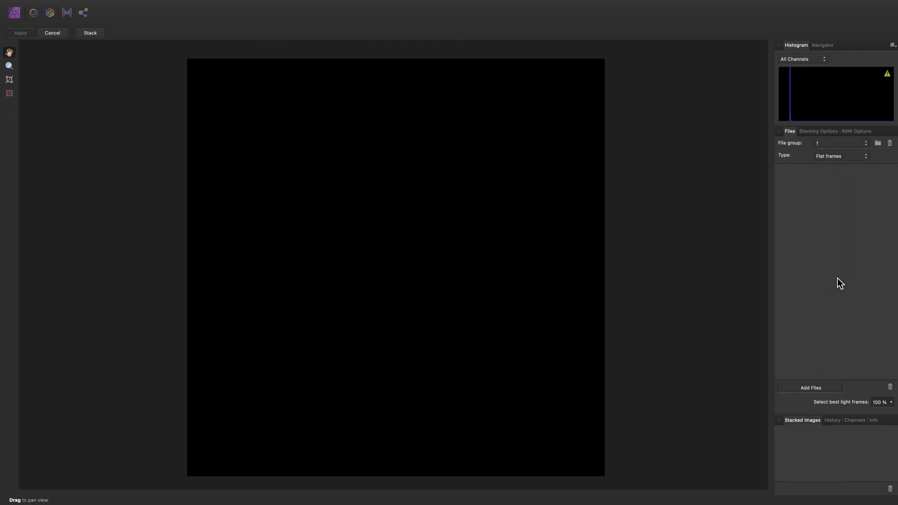
click(834, 388)
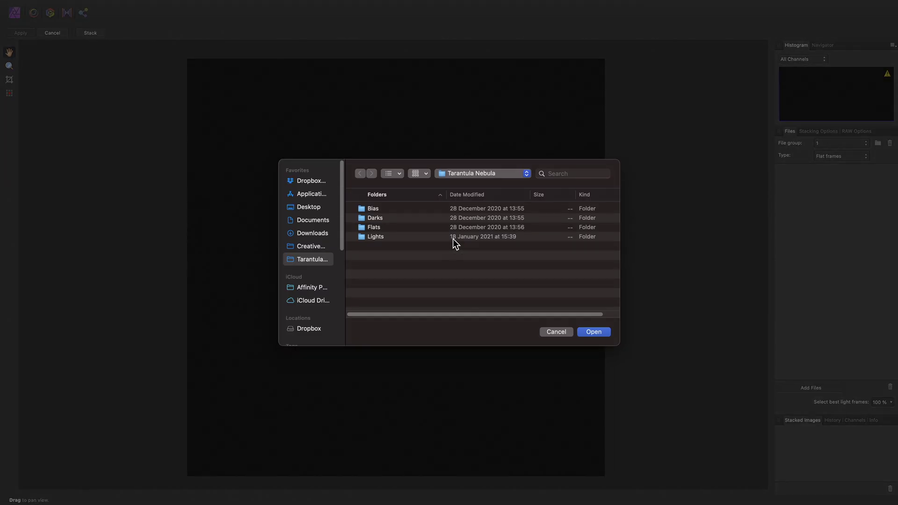
click(396, 228)
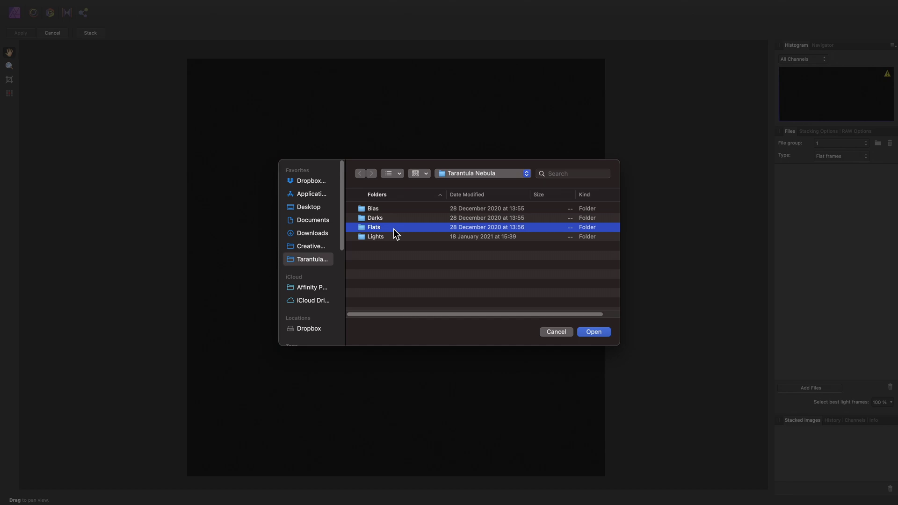
double_click(394, 229)
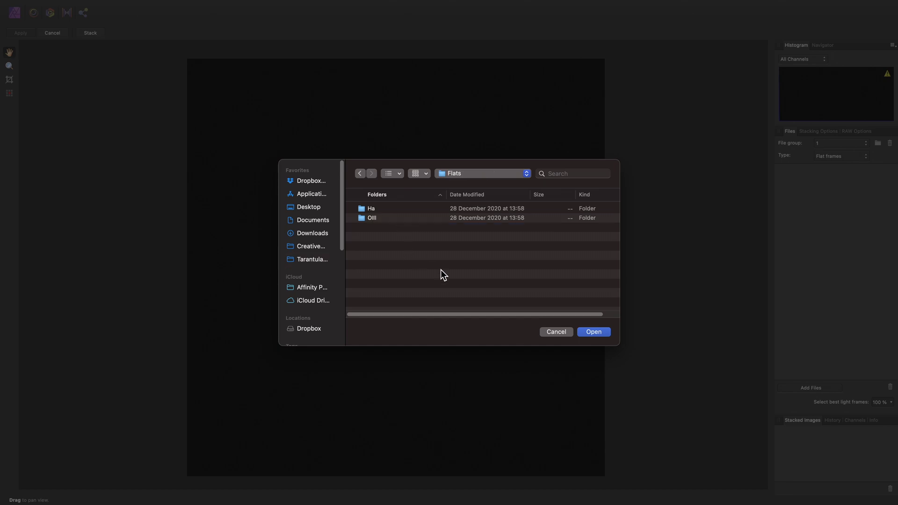
click(413, 209)
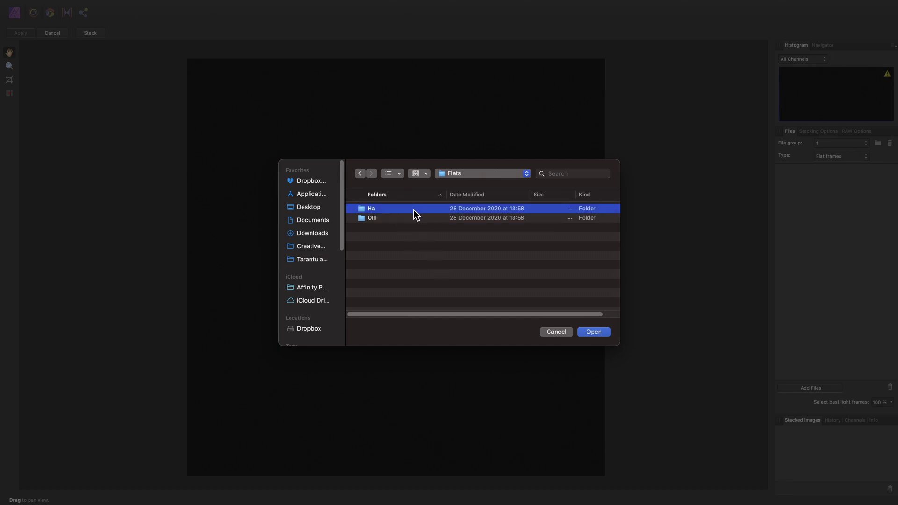
click(412, 218)
click(393, 209)
click(389, 218)
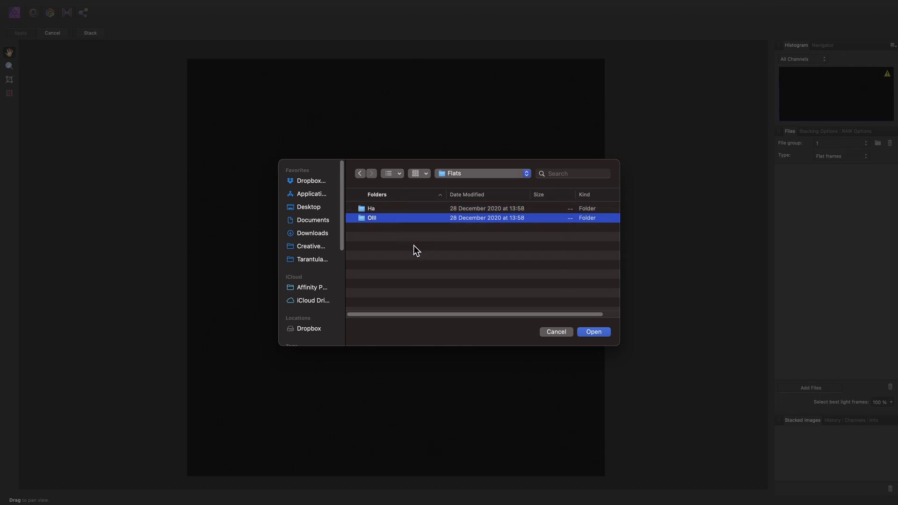
click(378, 211)
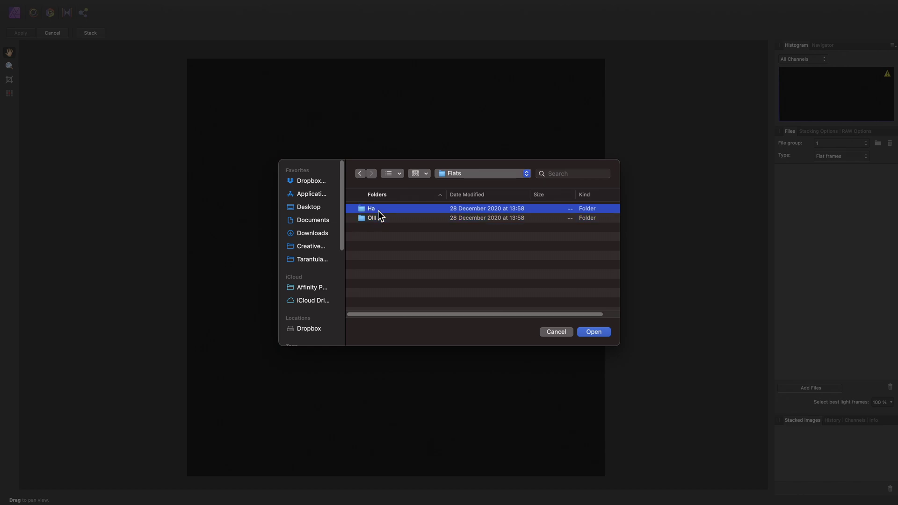
click(594, 332)
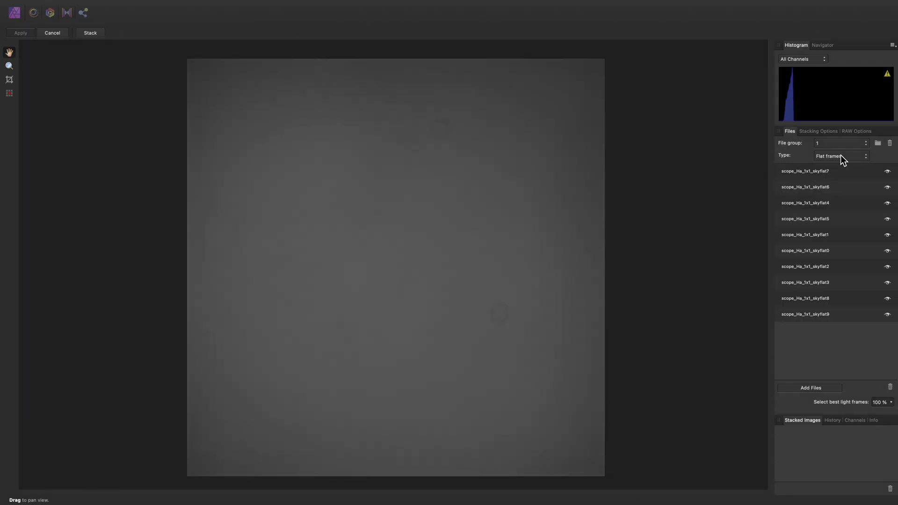
Display the light frames and flag their hot pixels with the bad pixel tool at a hot pixel threshold of 0.1
click(849, 156)
click(837, 123)
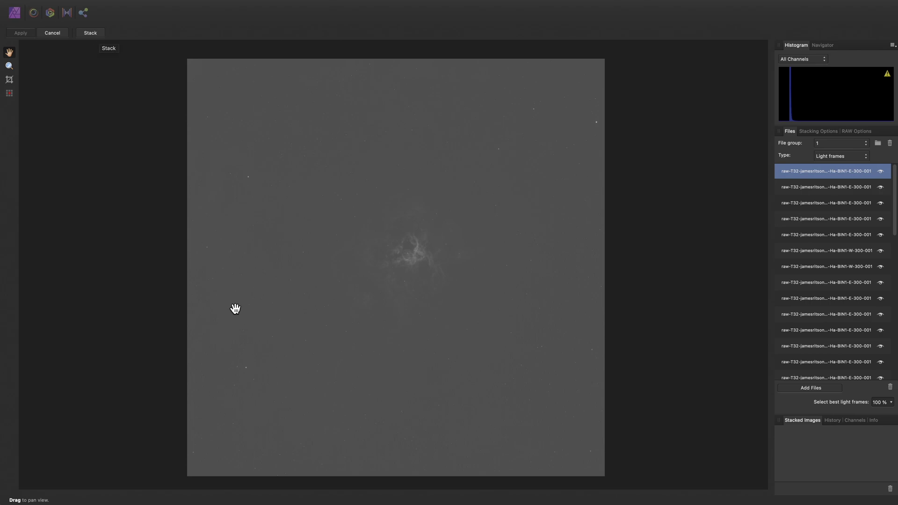
scroll(237, 313, up, 5)
scroll(379, 263, up, 4)
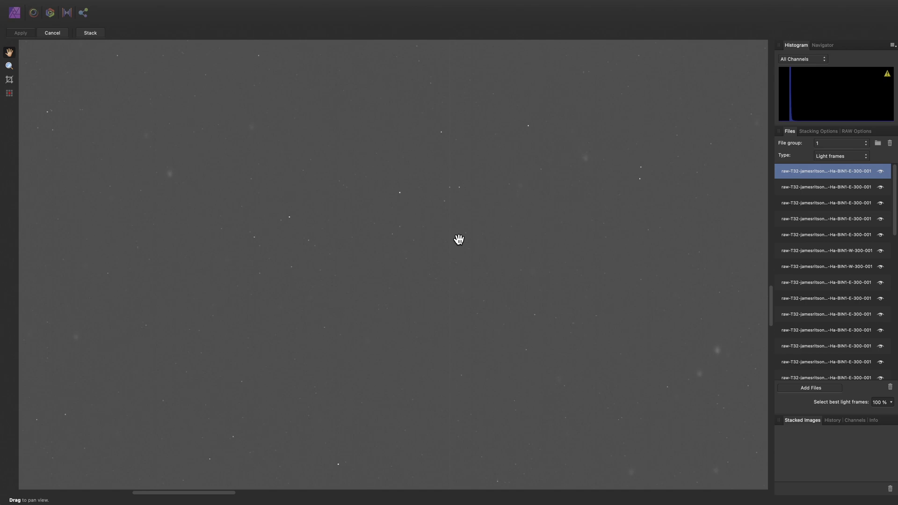
click(9, 93)
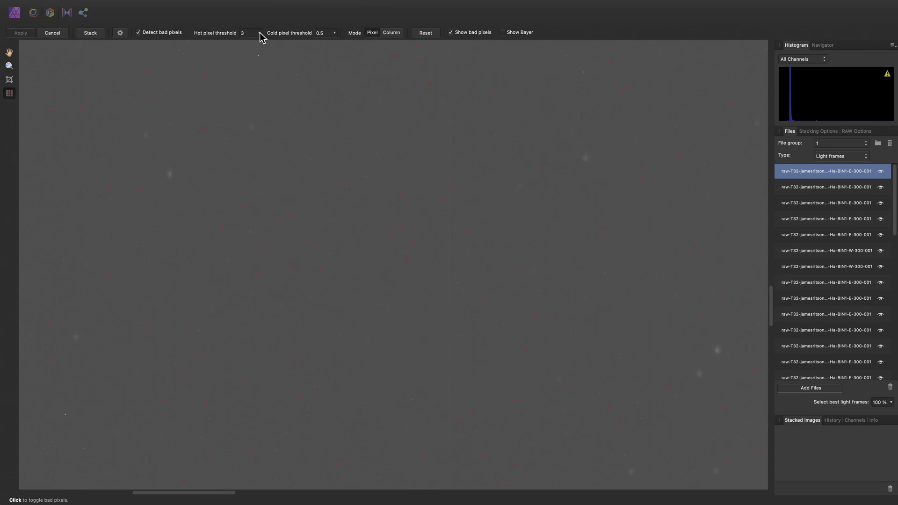
drag(259, 33, 235, 41)
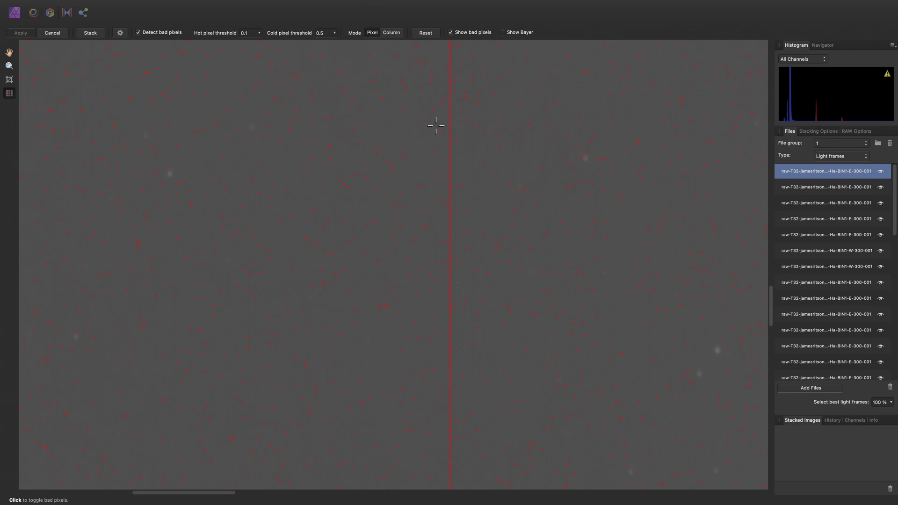
Set the bad pixel mode to Column and mark the faulty vertical column near the right side of the light frame
scroll(463, 244, down, 5)
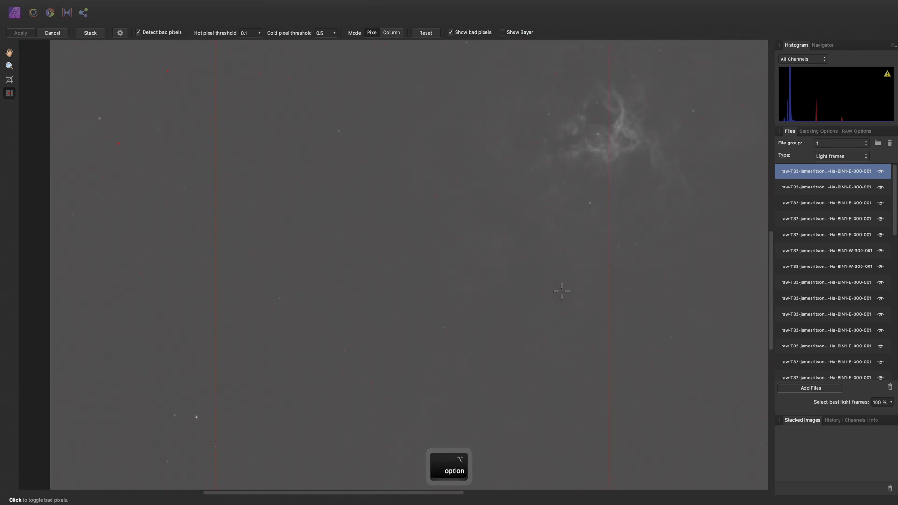
scroll(561, 291, right, 10)
scroll(402, 298, up, 3)
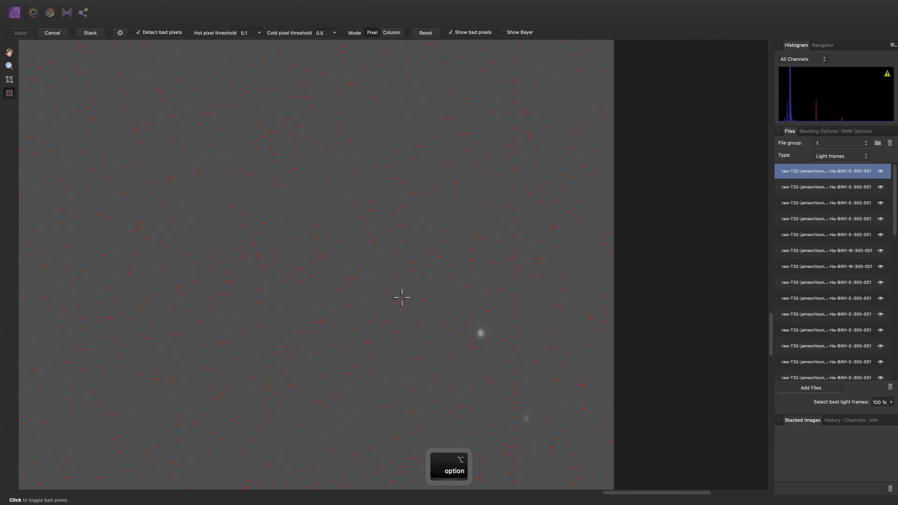
scroll(523, 293, left, 5)
scroll(523, 292, up, 2)
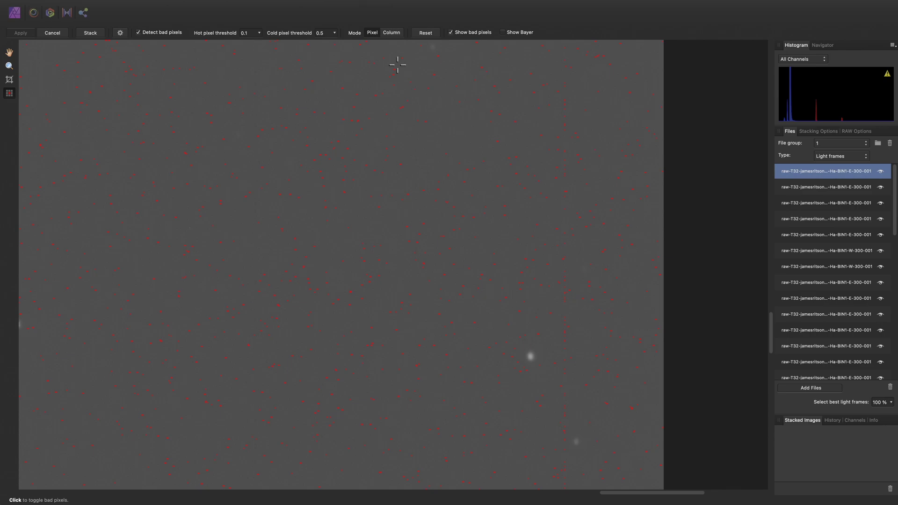
click(393, 34)
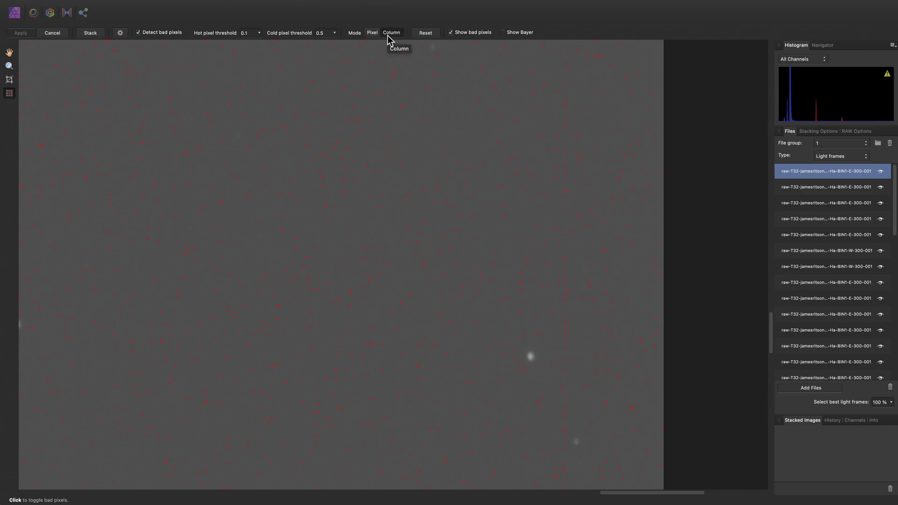
scroll(565, 168, up, 5)
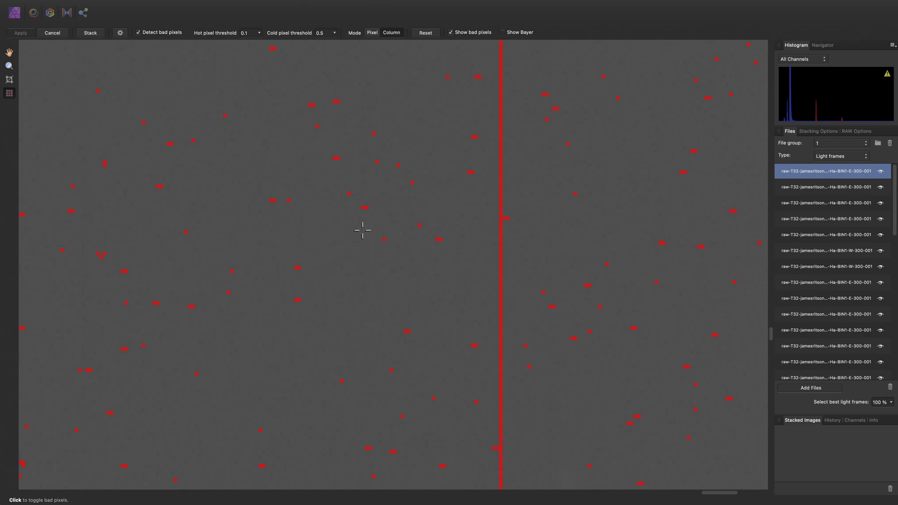
Mark two further faulty pixel columns to the left of the first marked column in the light frame
key(space)
drag(457, 287, 515, 273)
drag(216, 309, 523, 296)
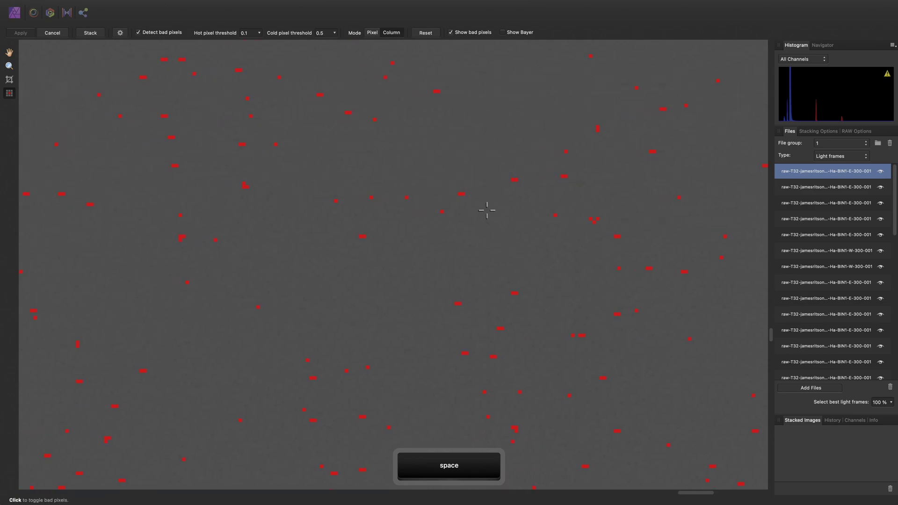
scroll(482, 187, up, 3)
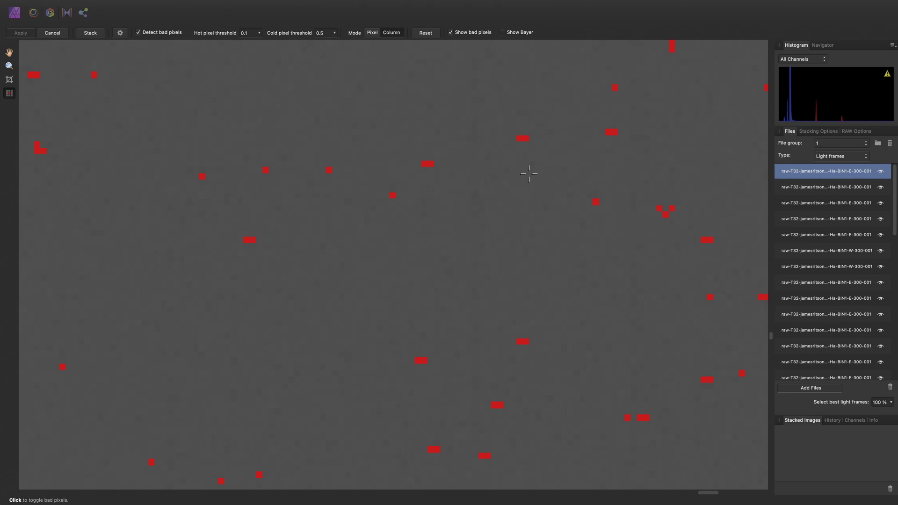
scroll(487, 265, down, 5)
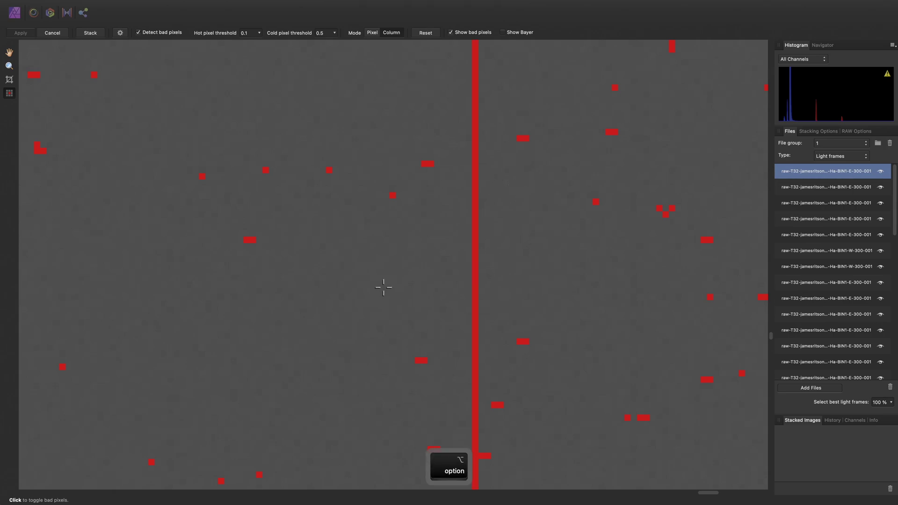
scroll(434, 253, up, 5)
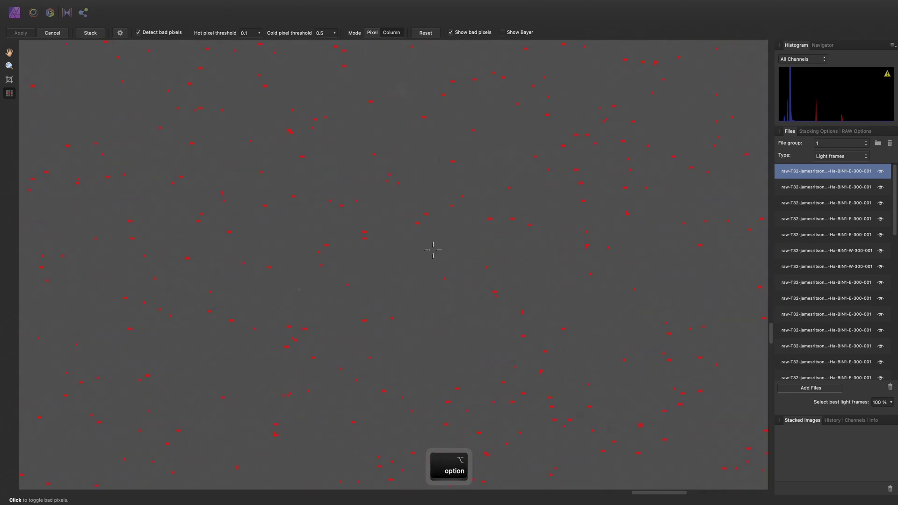
scroll(433, 260, down, 3)
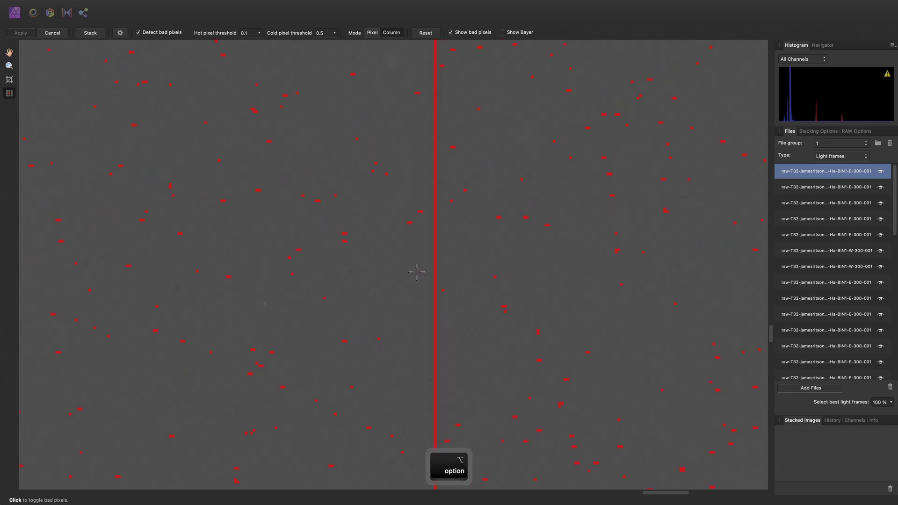
Mark three more faulty pixel columns farther left in the light frame, two of them close together
scroll(451, 207, up, 1)
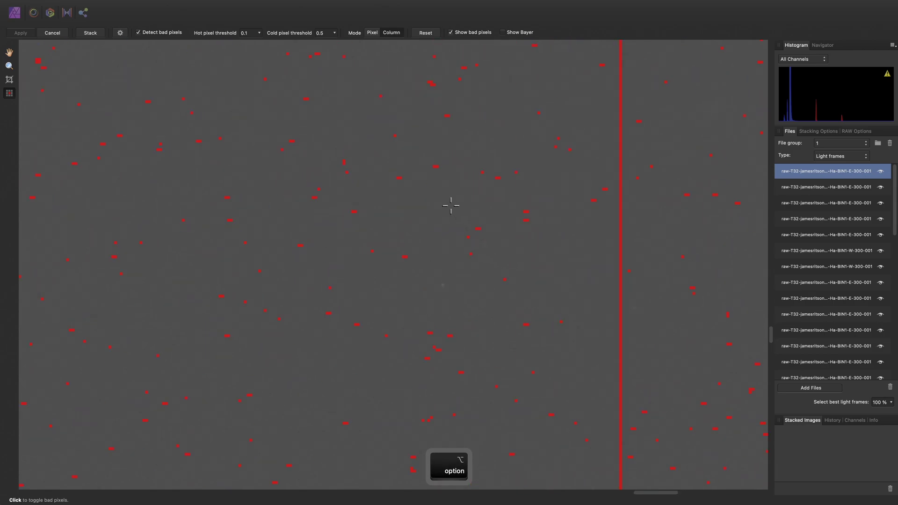
scroll(376, 252, down, 2)
scroll(537, 246, up, 2)
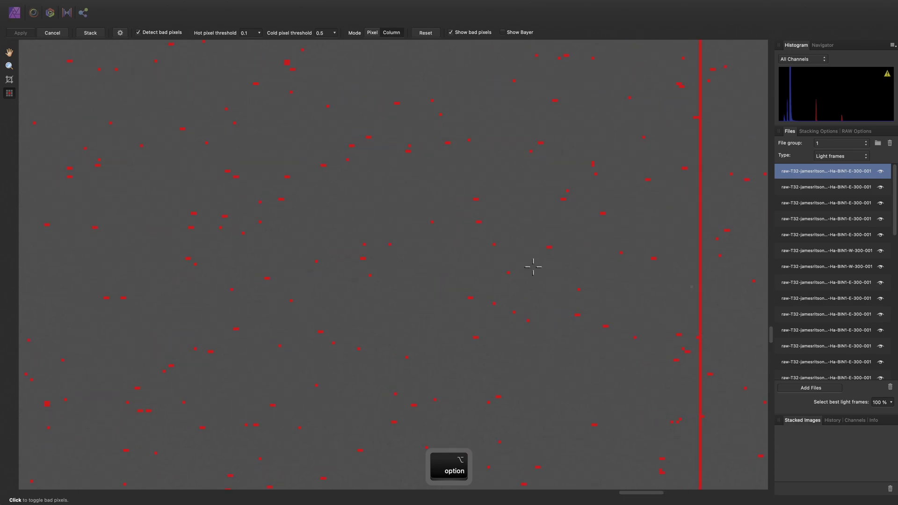
scroll(534, 262, left, 3)
scroll(552, 271, up, 1)
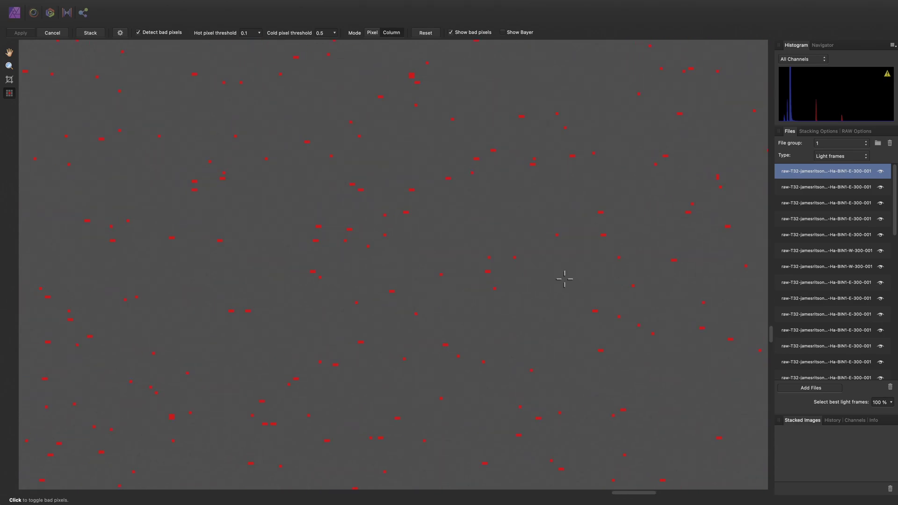
scroll(585, 286, up, 1)
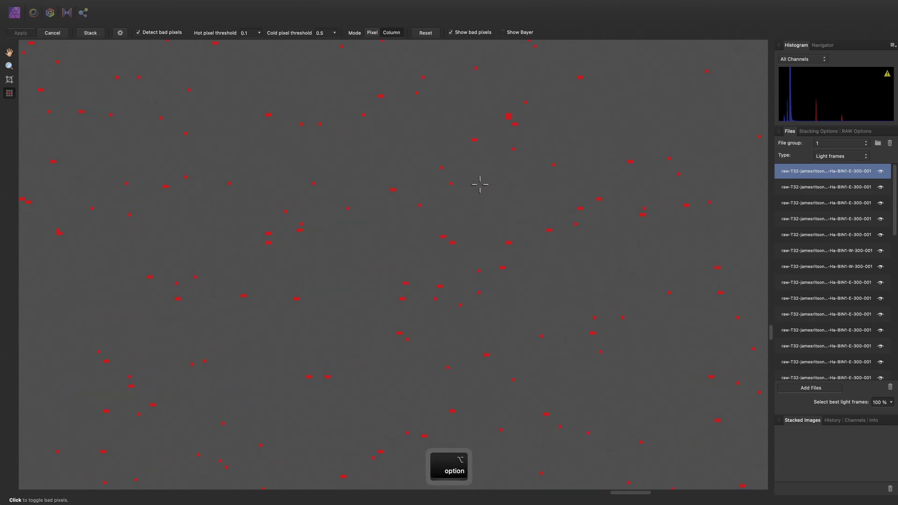
alt+click(480, 184)
drag(368, 259, 454, 236)
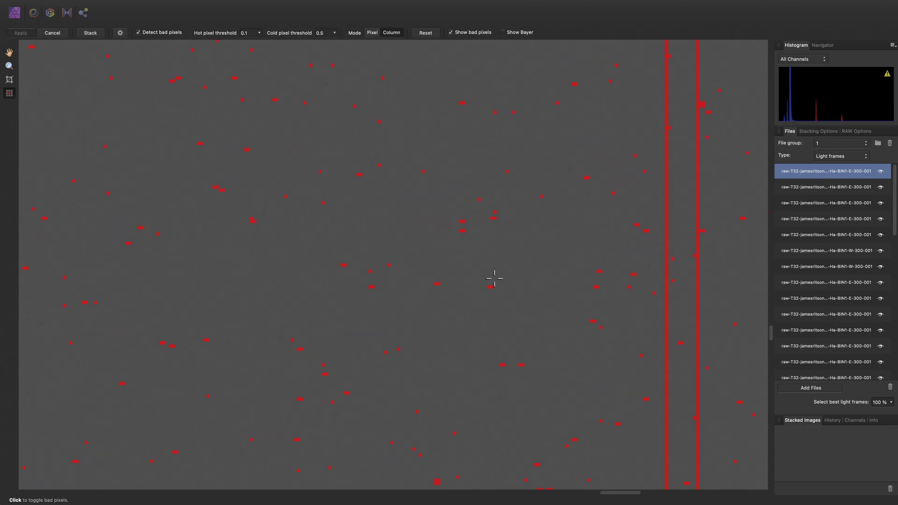
Mark two more faulty pixel columns to the left of the last marked pair in the light frame
drag(494, 279, 614, 265)
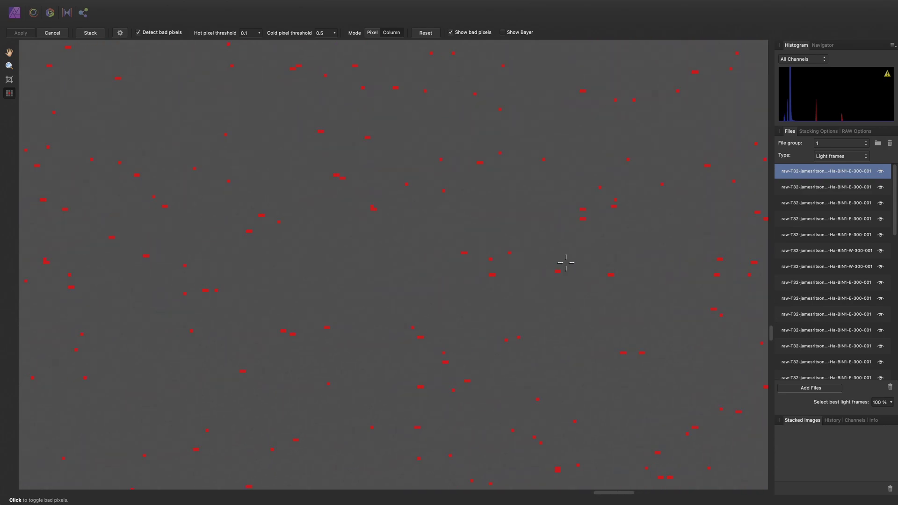
drag(351, 281, 554, 272)
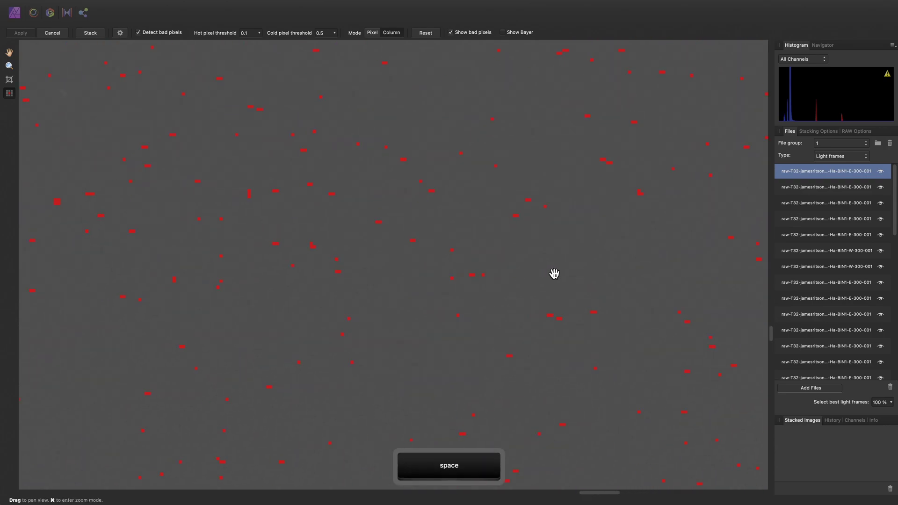
scroll(422, 243, up, 3)
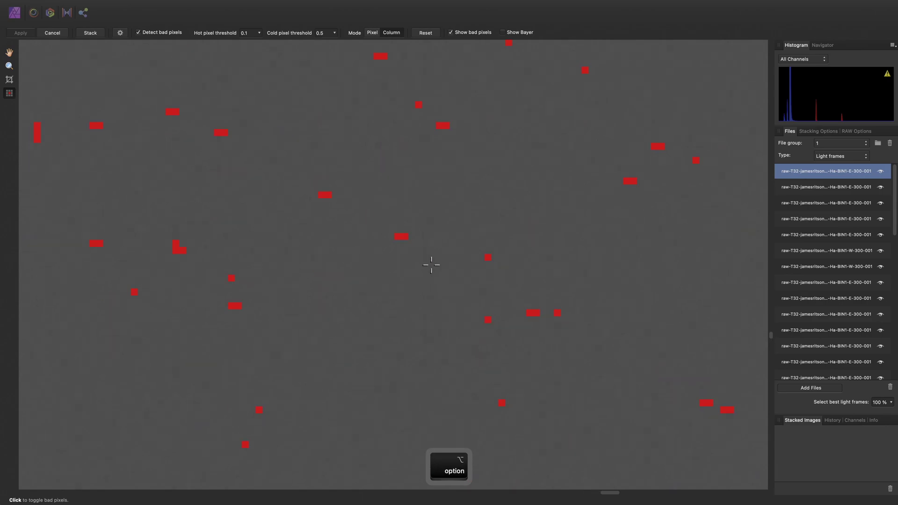
scroll(431, 265, down, 3)
key(space)
drag(433, 283, 599, 268)
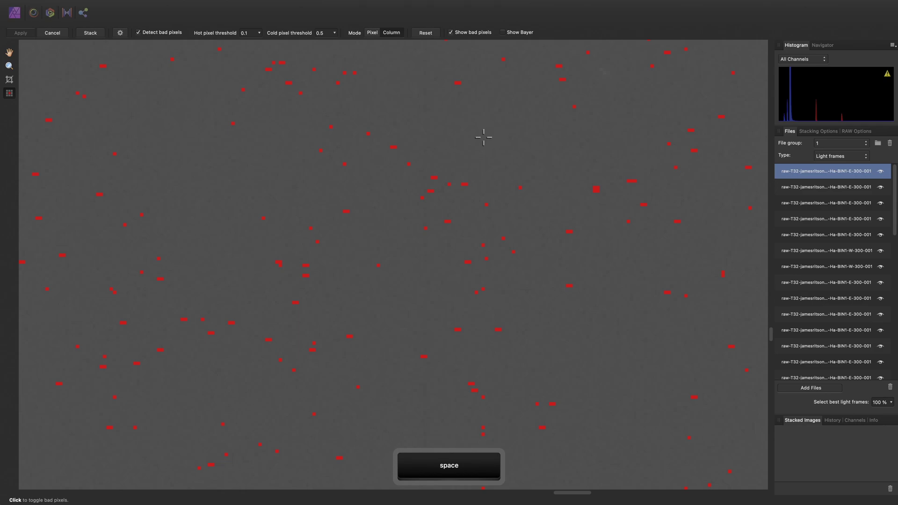
scroll(458, 215, left, 10)
key(space)
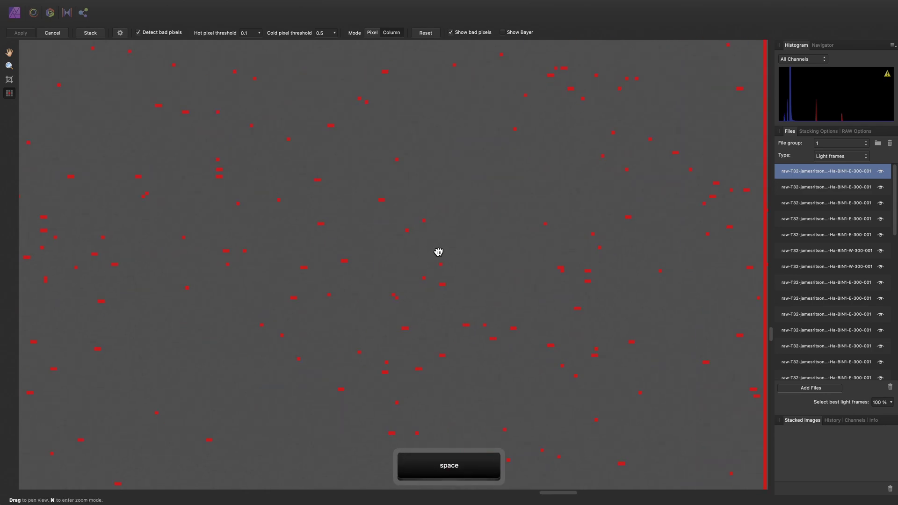
drag(630, 247, 518, 315)
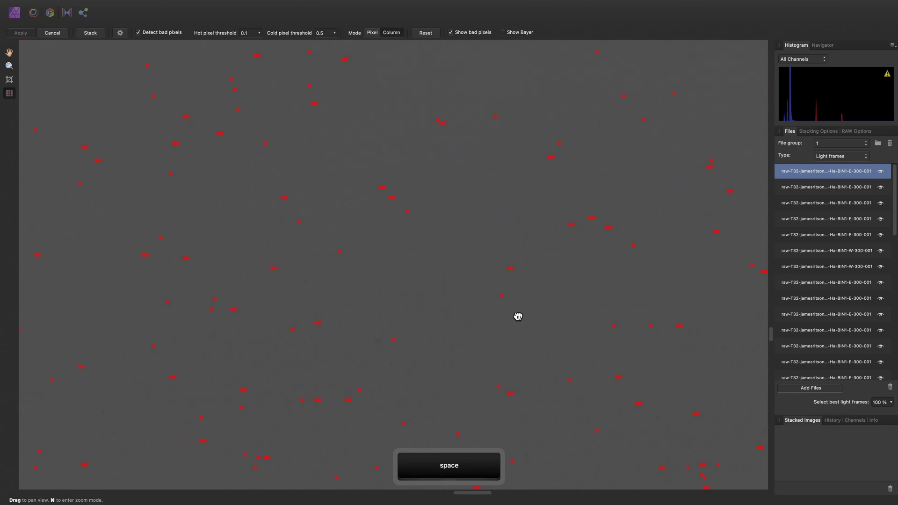
scroll(445, 247, right, 5)
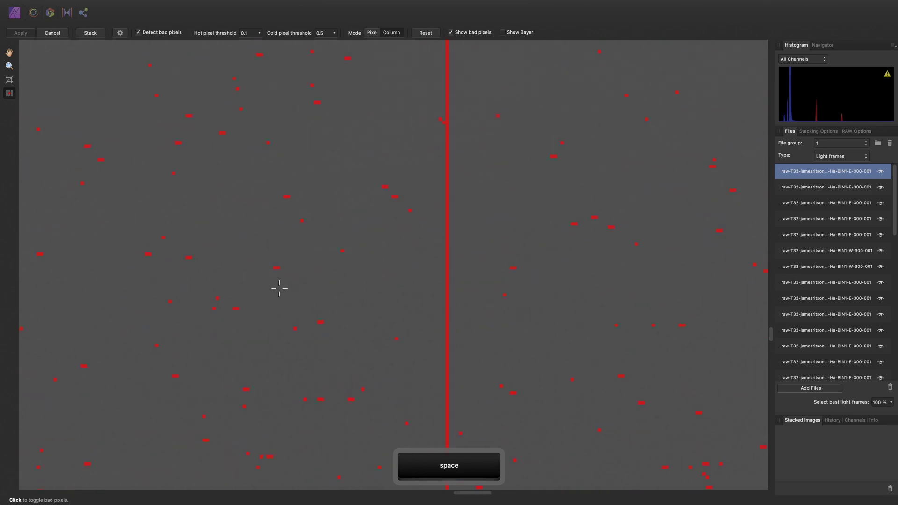
Mark the next faulty pixel columns farther left, as far as the middle of the light frame
key(space)
drag(278, 287, 424, 211)
click(433, 167)
key(space)
drag(412, 271, 487, 200)
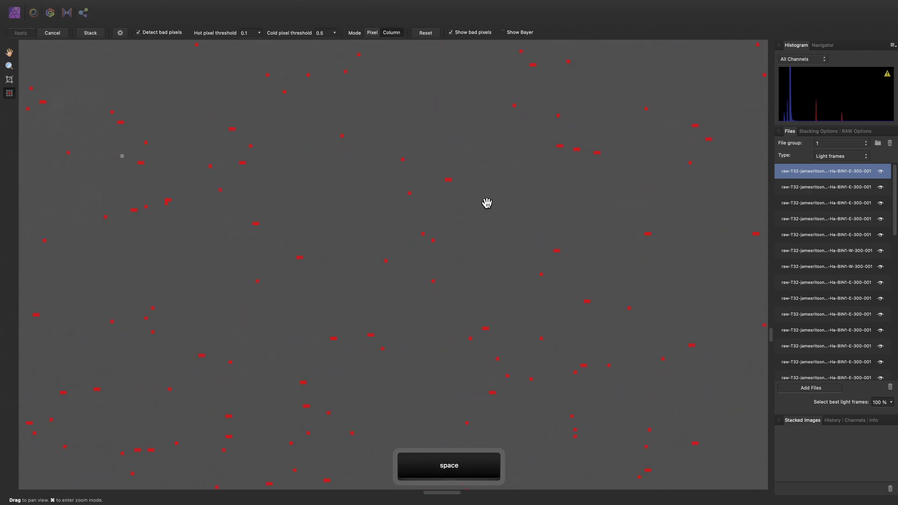
key(space)
mouse_move(464, 241)
mouse_down()
mouse_move(579, 253)
mouse_move(529, 279)
mouse_move(337, 265)
mouse_move(344, 249)
mouse_move(514, 260)
mouse_move(369, 275)
mouse_move(395, 277)
mouse_up()
click(441, 206)
key(space)
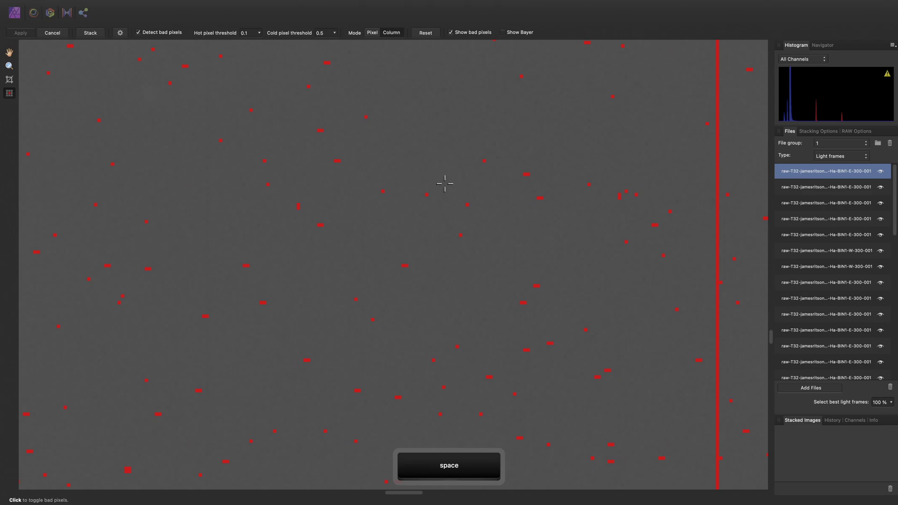
click(442, 206)
Mark two closely spaced faulty columns near the frame's middle and a single faulty column farther to their left
key(space)
drag(361, 244, 542, 235)
click(385, 206)
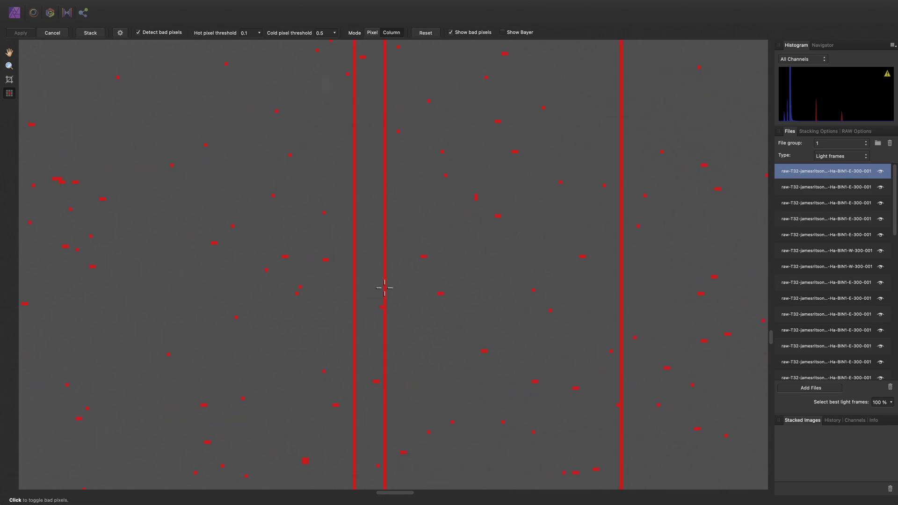
key(space)
drag(384, 288, 361, 221)
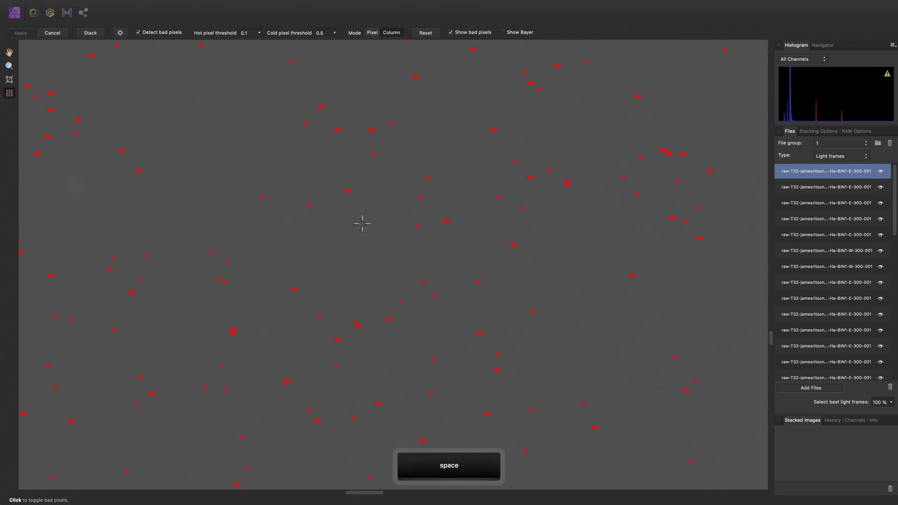
key(space)
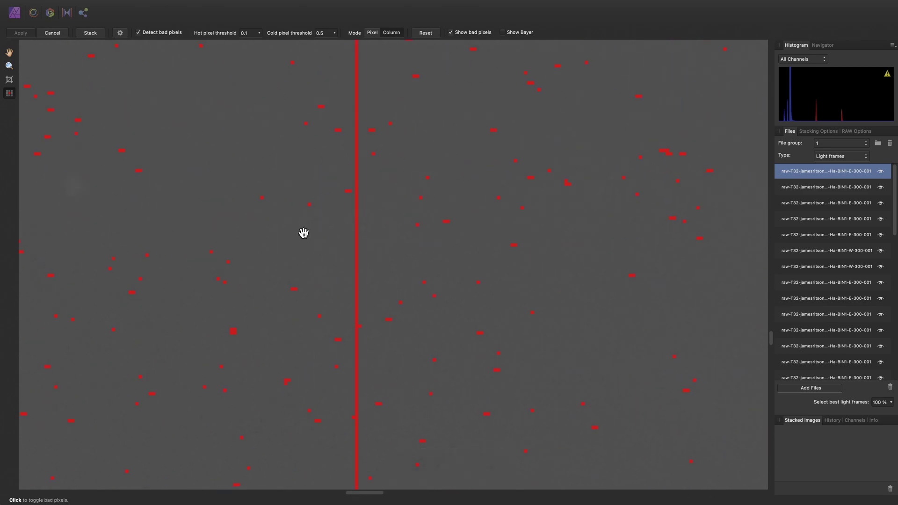
Mark three faulty pixel columns in the left half of the light frame, two of them fairly close together
drag(303, 235, 378, 203)
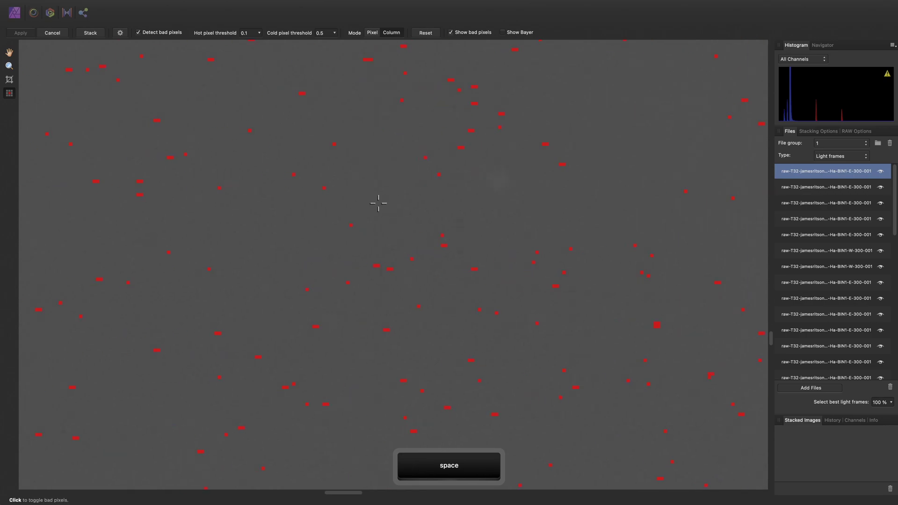
key(space)
drag(344, 251, 551, 275)
drag(127, 261, 409, 263)
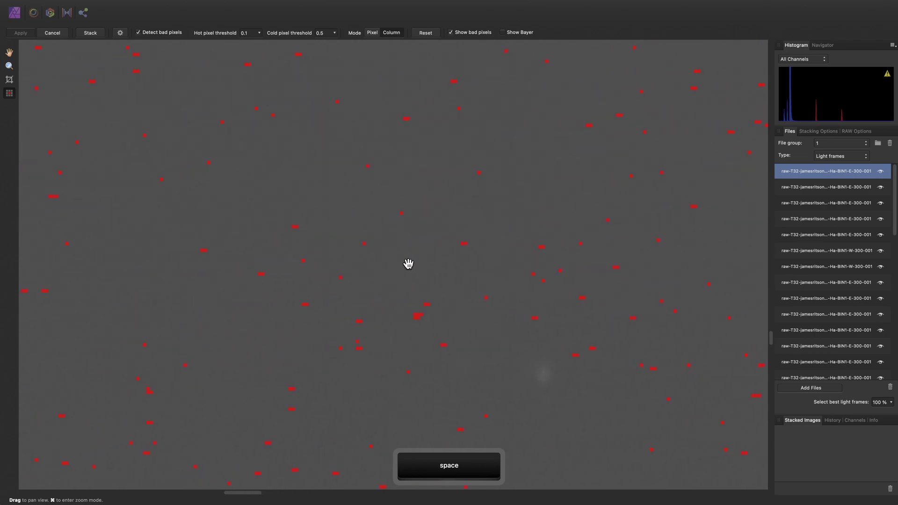
click(469, 230)
click(459, 219)
click(326, 220)
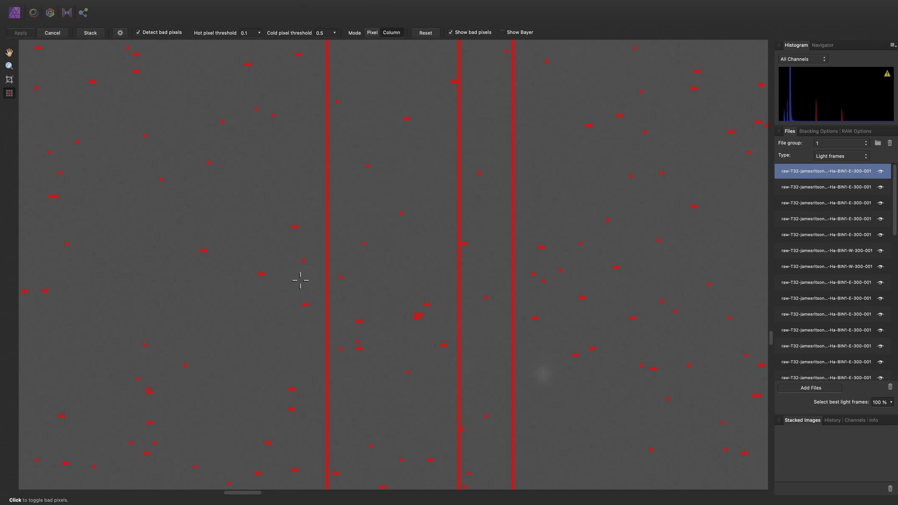
Mark two further faulty pixel columns, continuing towards the left edge of the light frame
key(space)
drag(299, 278, 559, 300)
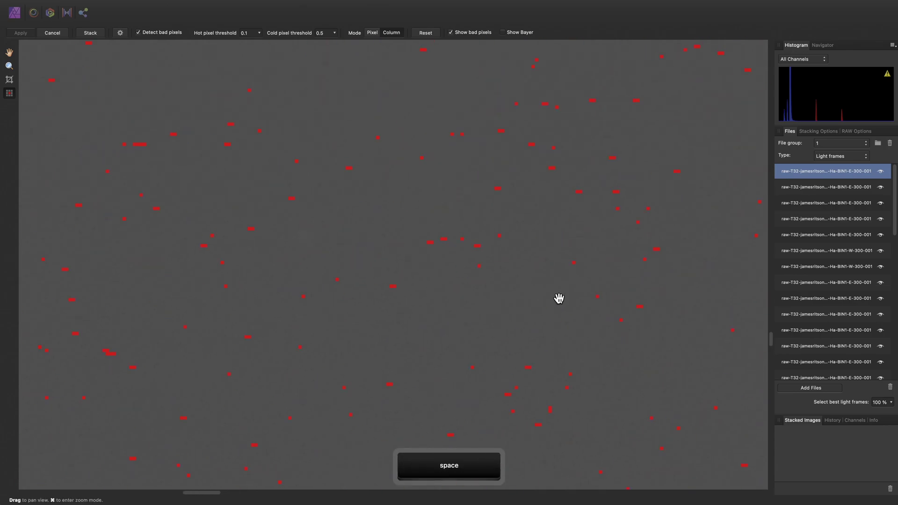
click(456, 203)
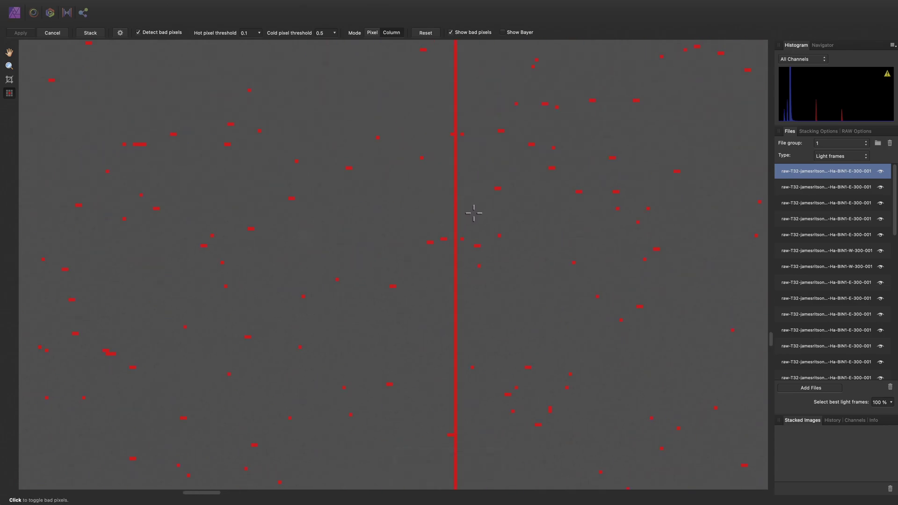
key(space)
drag(391, 307, 471, 339)
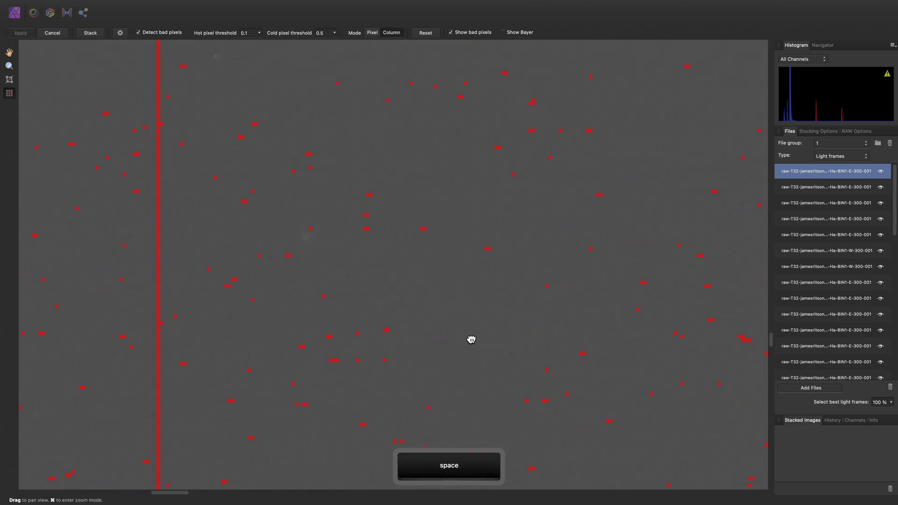
Examine the rest of the light frame up to its left edge for faulty columns, ending with the whole frame in view
drag(308, 299, 467, 290)
drag(106, 299, 379, 305)
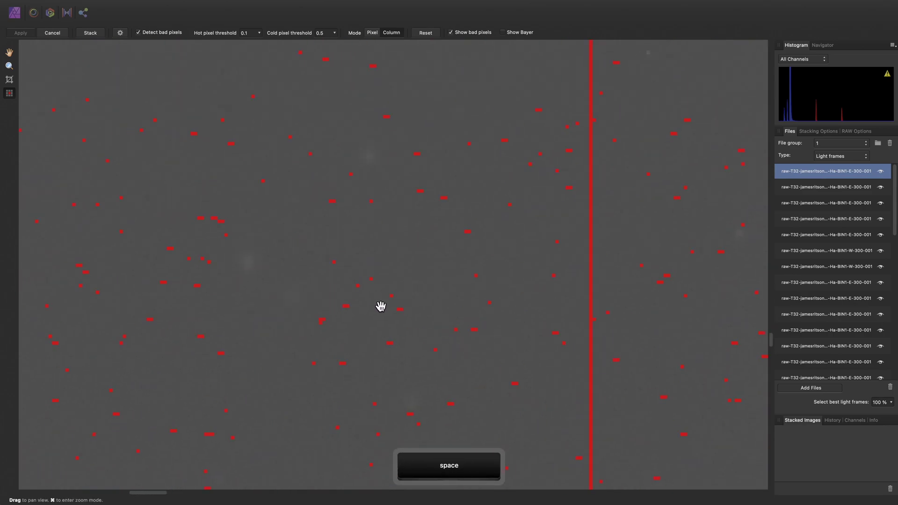
drag(313, 309, 483, 312)
drag(264, 304, 551, 307)
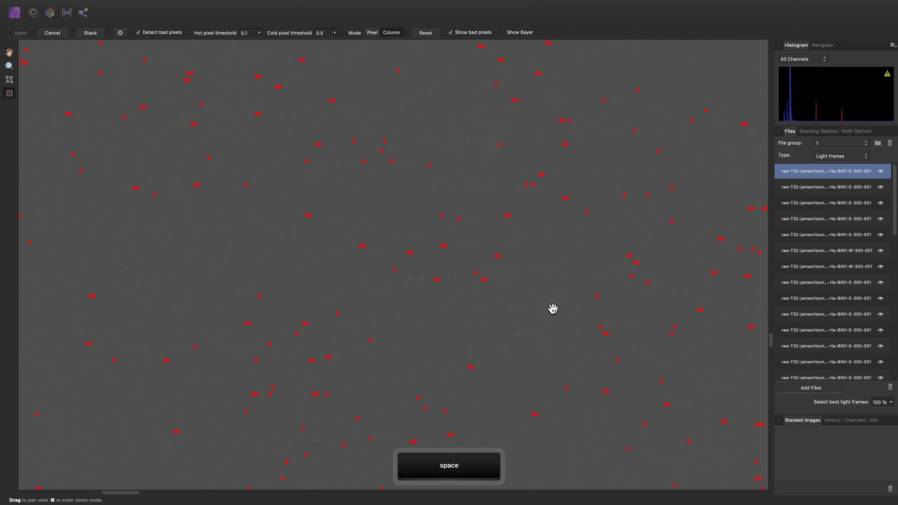
drag(504, 331, 598, 320)
drag(419, 337, 543, 319)
drag(496, 339, 622, 330)
drag(398, 350, 496, 355)
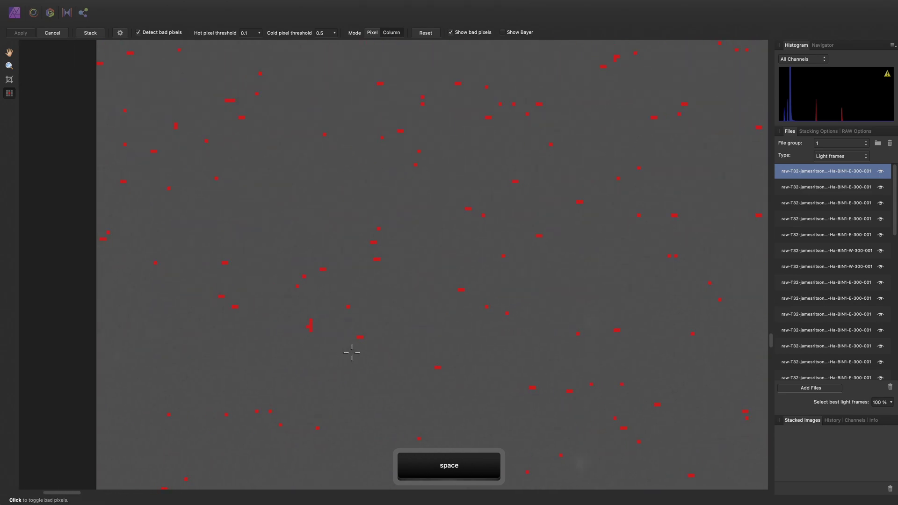
key(super+0)
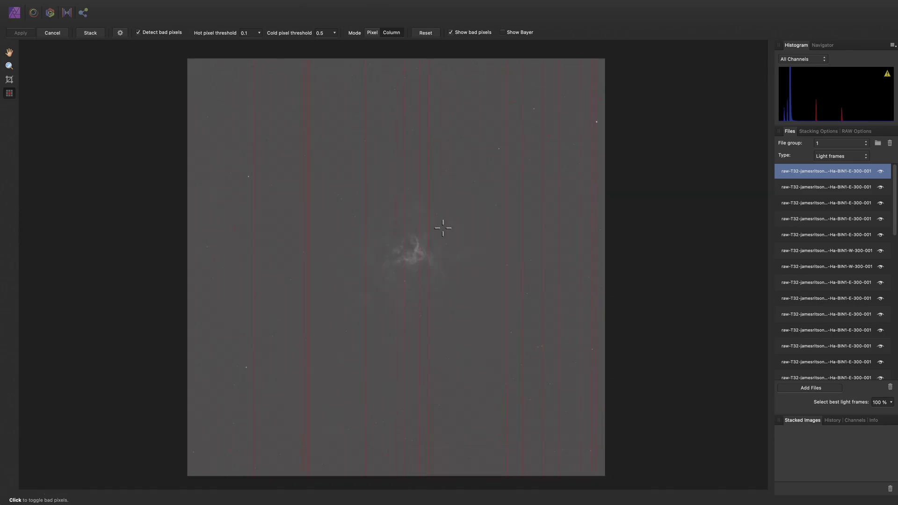
Examine the right part of the light frame for missed columns and isolated bad pixels between the marked columns
scroll(586, 84, up, 3)
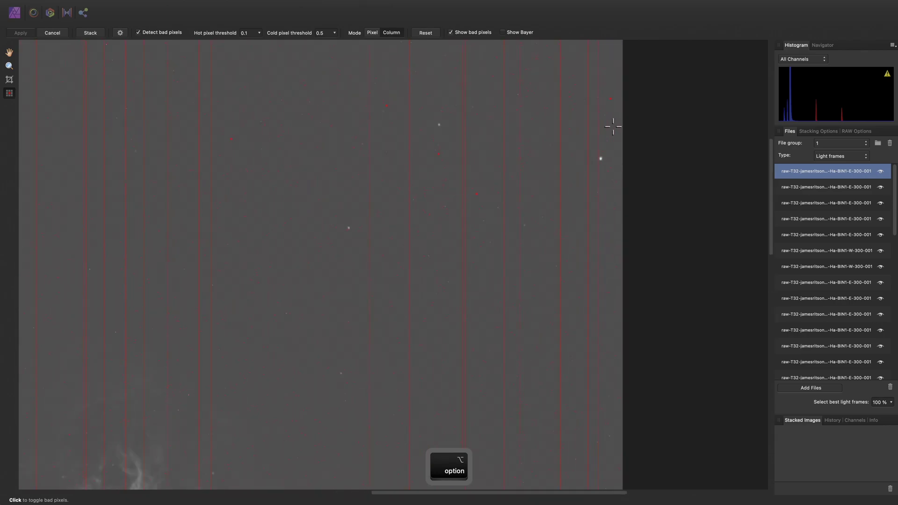
scroll(511, 164, up, 3)
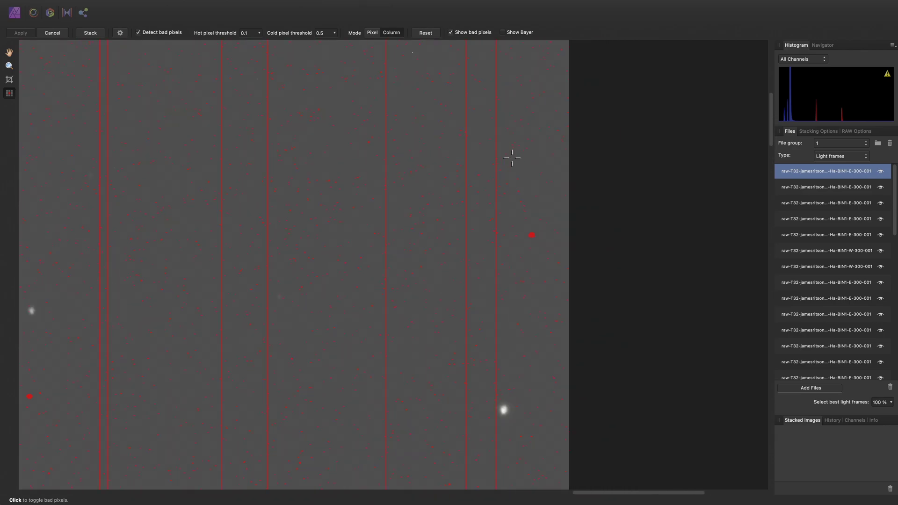
scroll(505, 181, down, 3)
scroll(506, 245, up, 9)
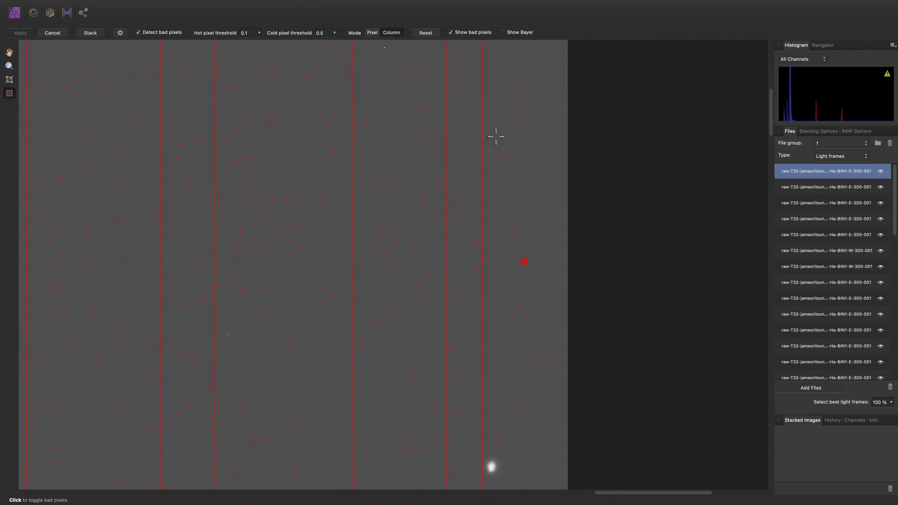
scroll(495, 240, up, 5)
scroll(440, 307, up, 4)
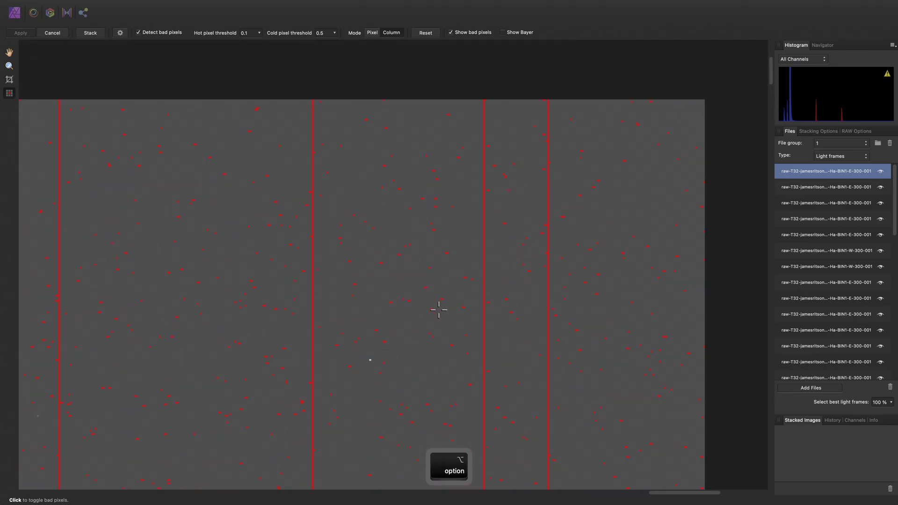
scroll(492, 278, down, 2)
scroll(443, 274, left, 10)
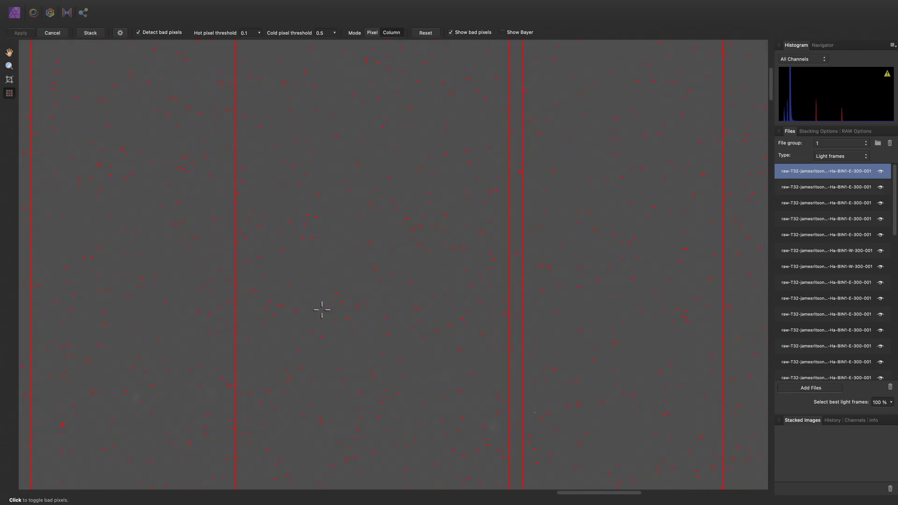
scroll(586, 262, right, 2)
scroll(616, 264, right, 5)
scroll(178, 313, down, 3)
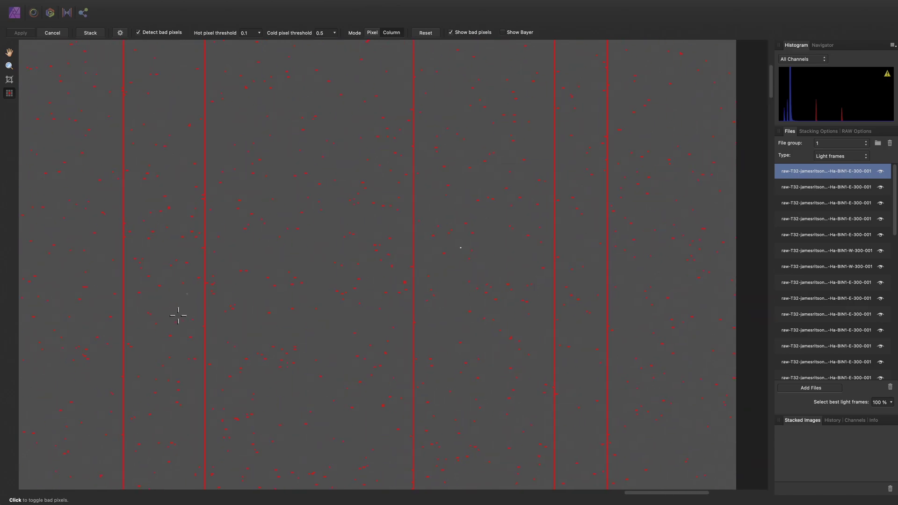
scroll(433, 253, up, 5)
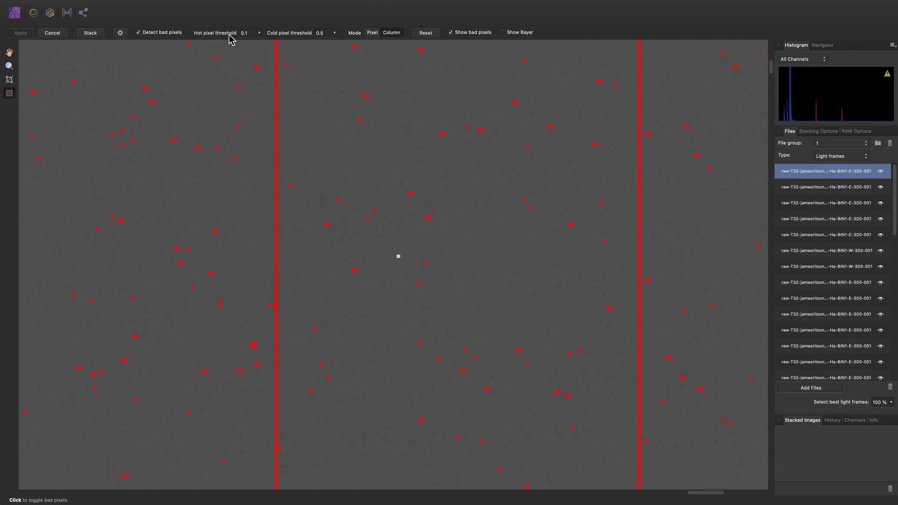
Set the bad pixel mode to Pixel and mark the isolated bright pixel between two marked columns near the right side
click(372, 35)
key(alt)
scroll(390, 257, up, 2)
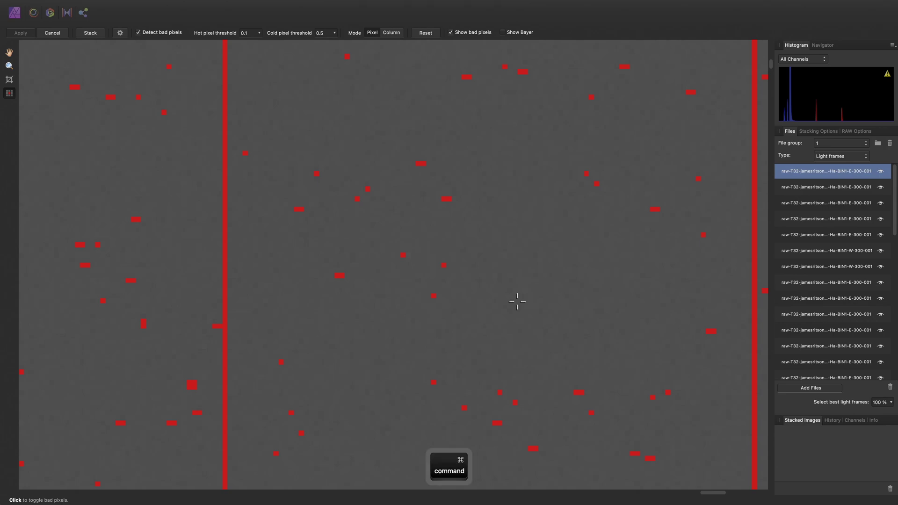
key(super+0)
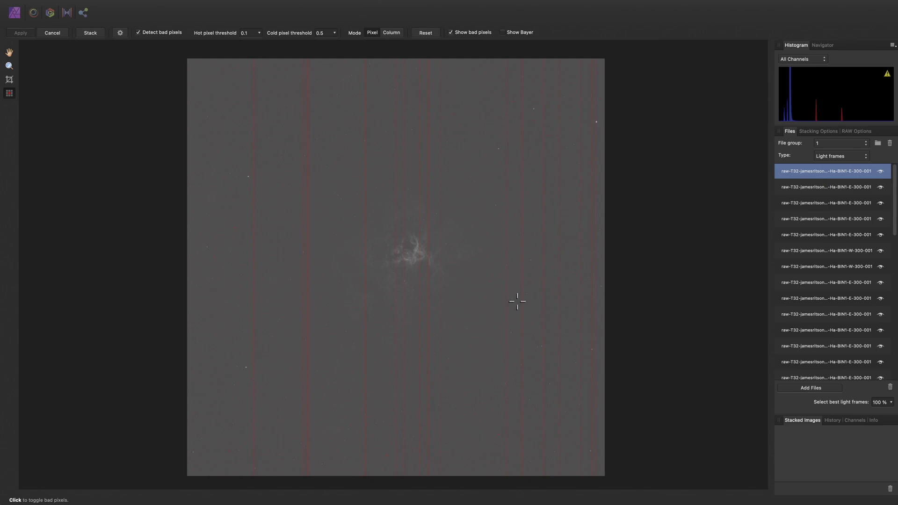
Save the current bad pixel map as a new preset named T32
click(119, 34)
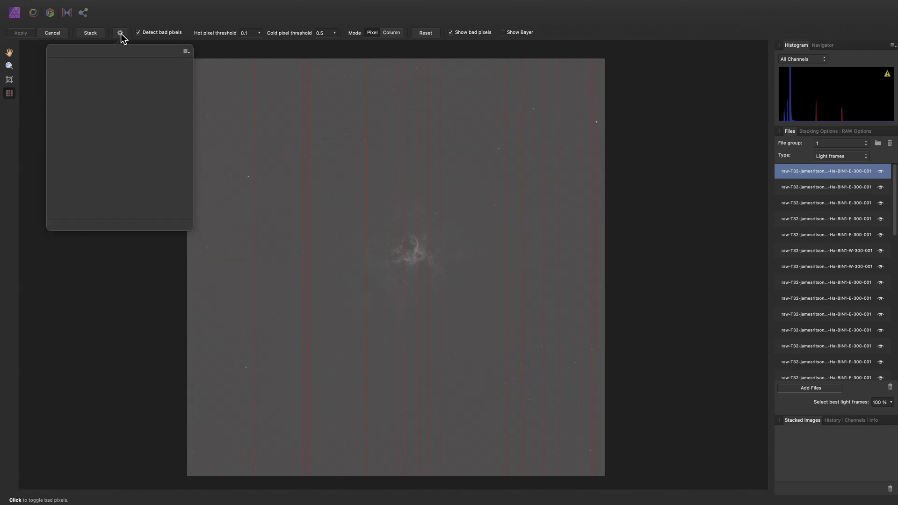
click(185, 51)
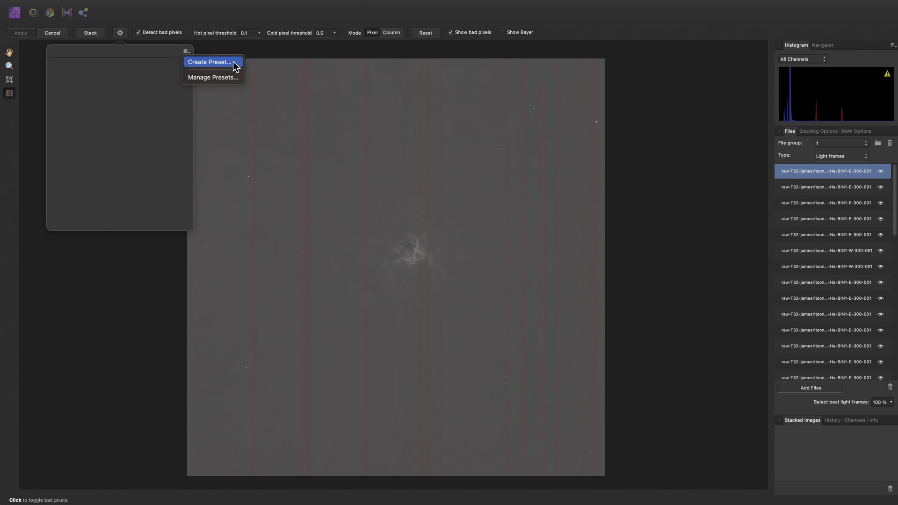
click(210, 62)
text(T)
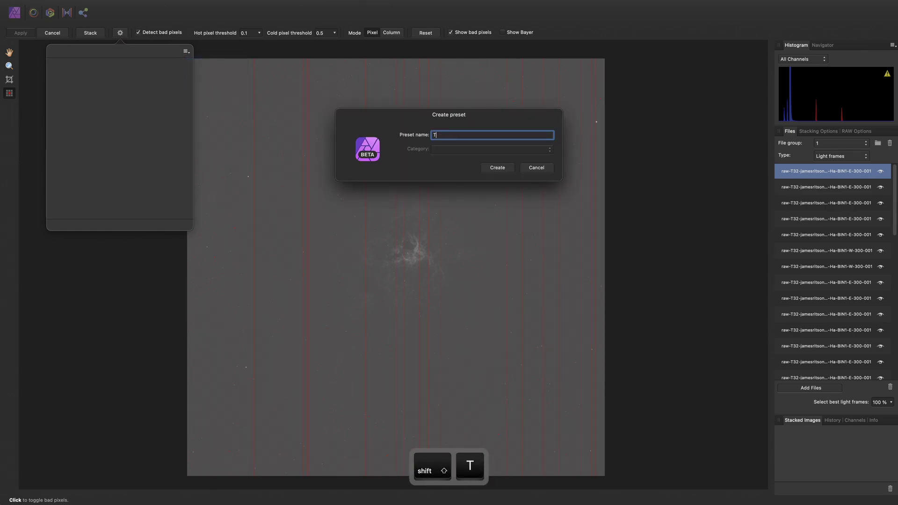
text(32)
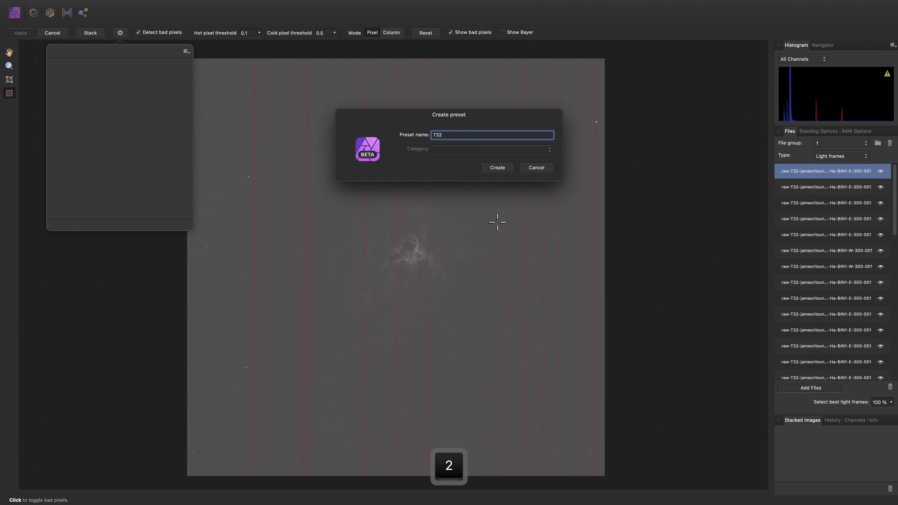
click(498, 167)
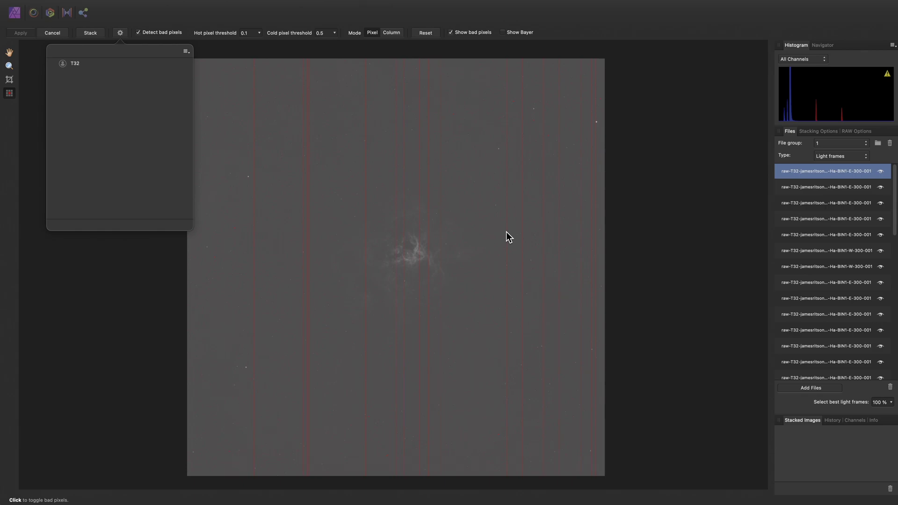
Stack the Ha frames with the T32 bad pixel preset and apply the stacked image to a document
click(84, 65)
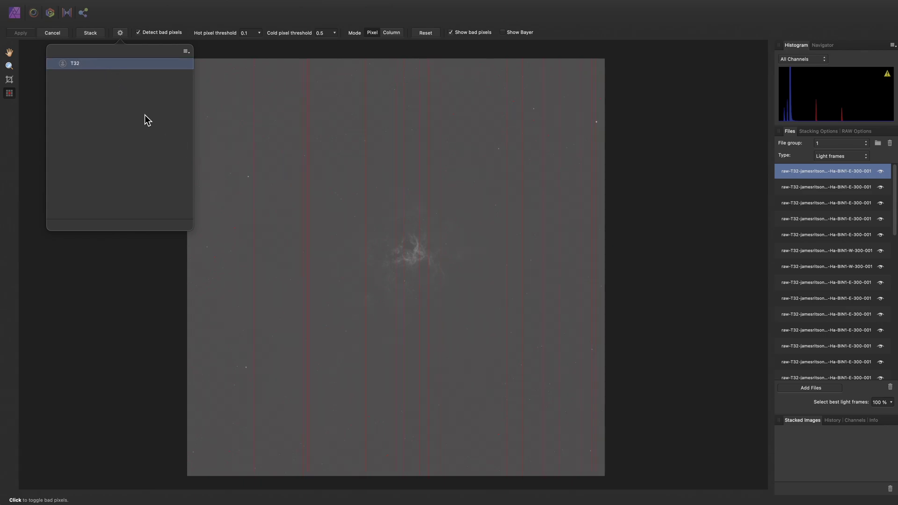
click(98, 34)
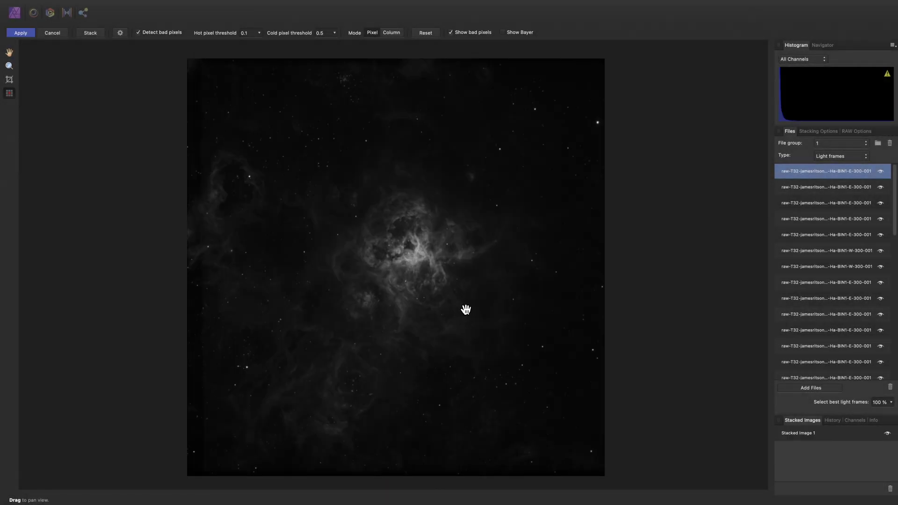
click(20, 33)
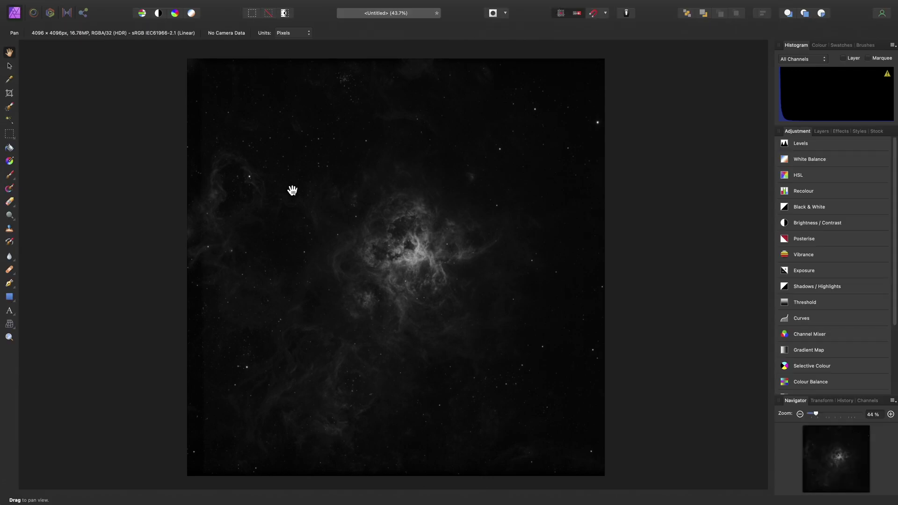
Inspect the stacked document's Pixel, Levels and Curves layers, switching the Curves adjustment off and back on to compare
click(821, 131)
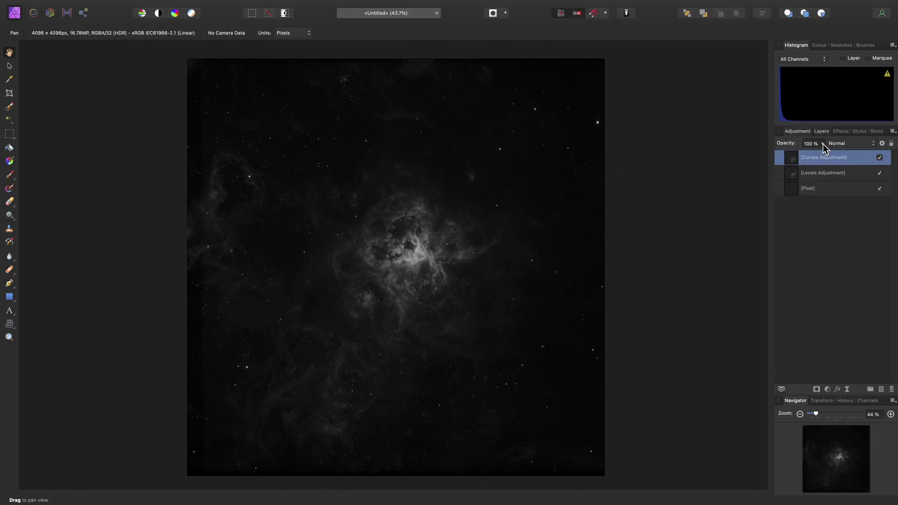
click(811, 189)
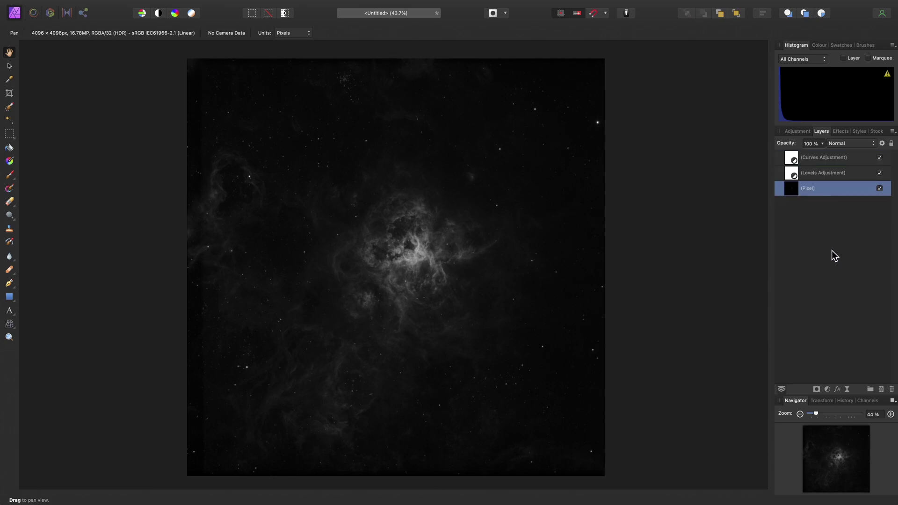
click(830, 174)
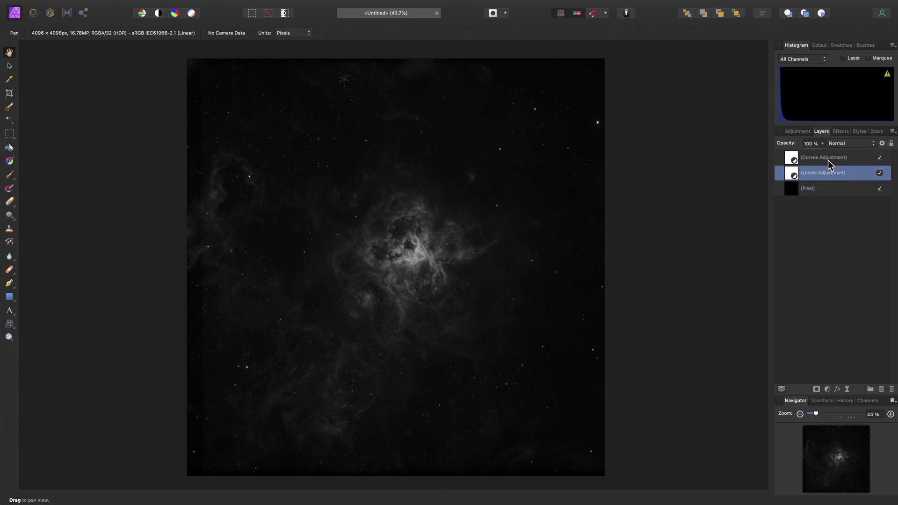
click(828, 160)
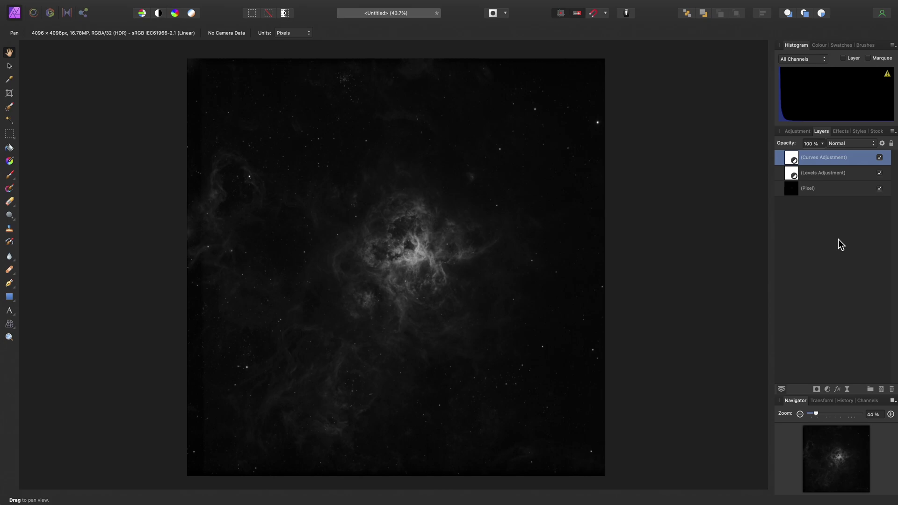
click(880, 158)
click(880, 158)
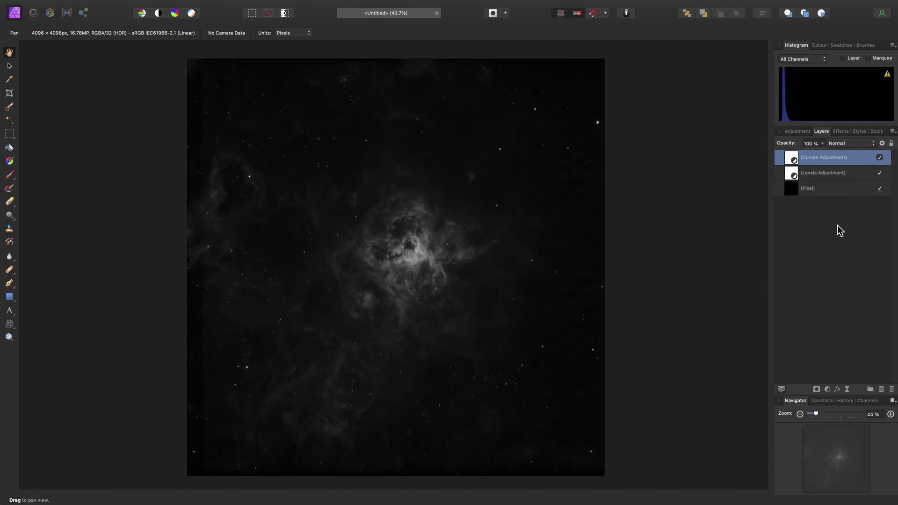
Rename the stacked pixel layer Ha
click(811, 190)
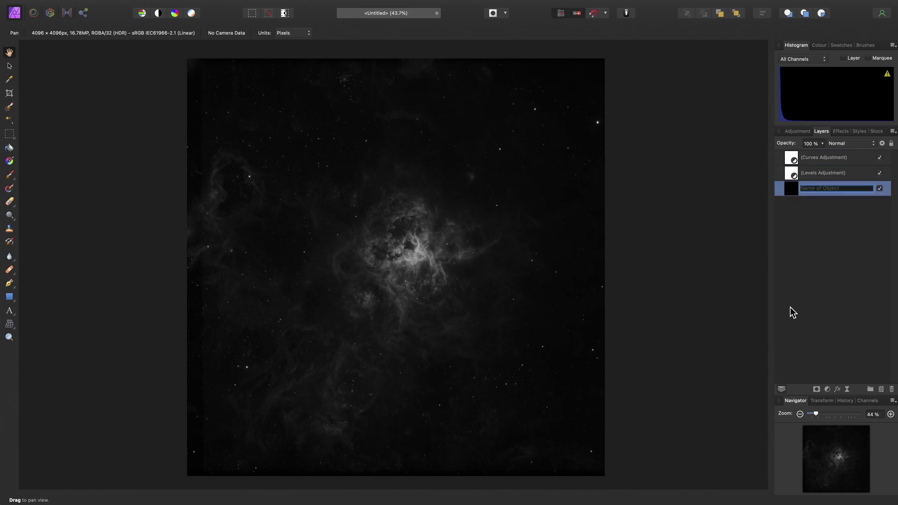
text(Ha)
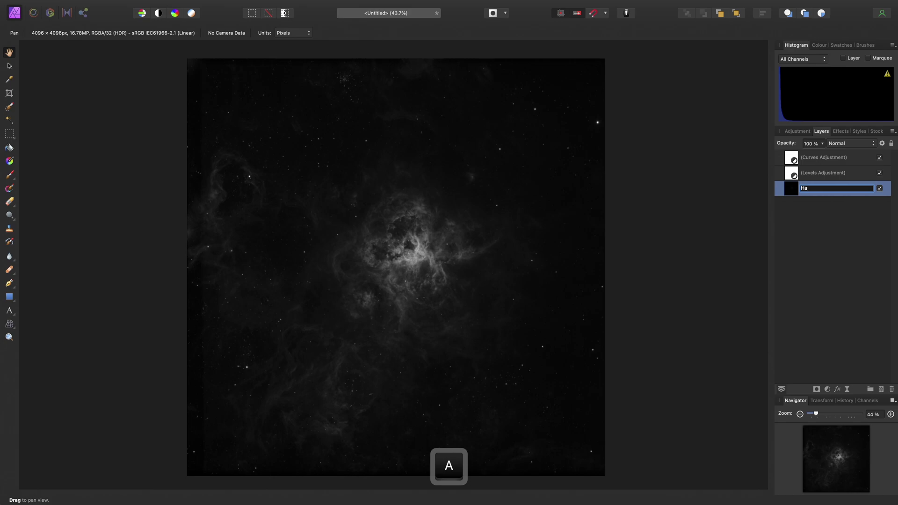
key(Return)
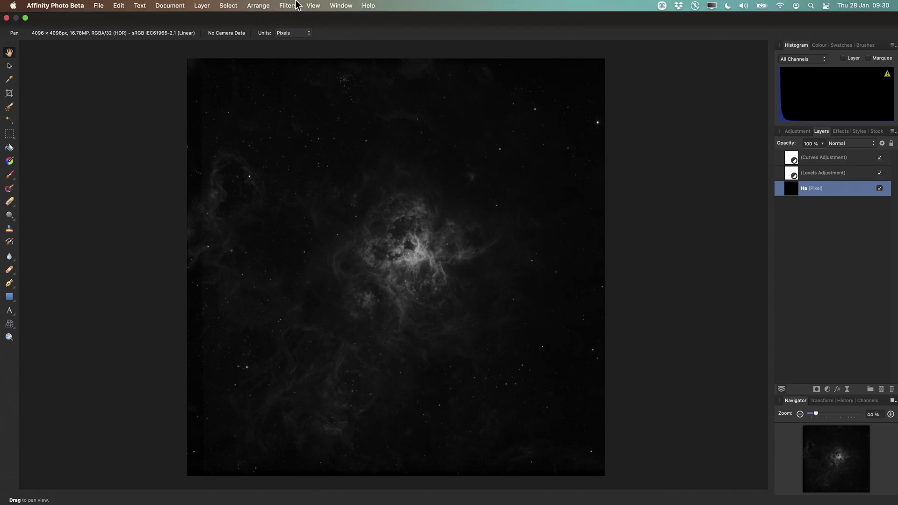
Start a new astrophotography stack and add the OIII folder from Tarantula Nebula's Lights folder as light frames
click(99, 6)
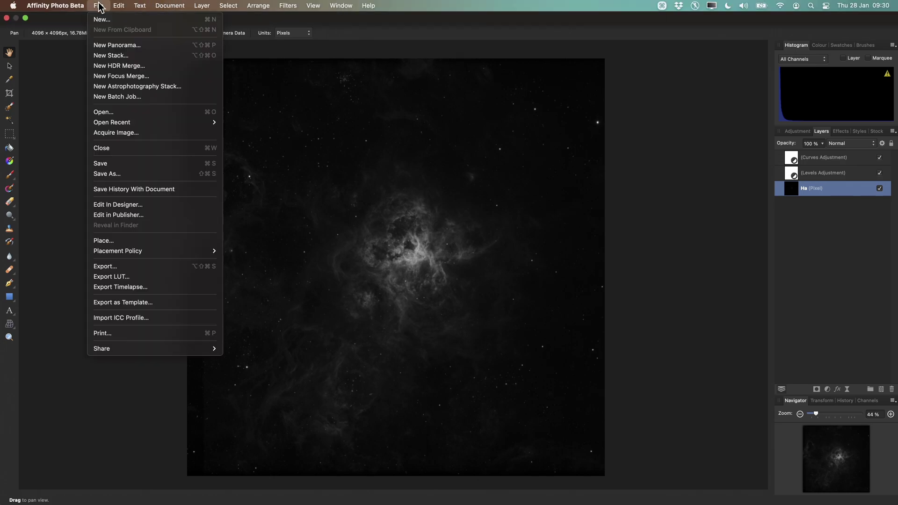
click(182, 87)
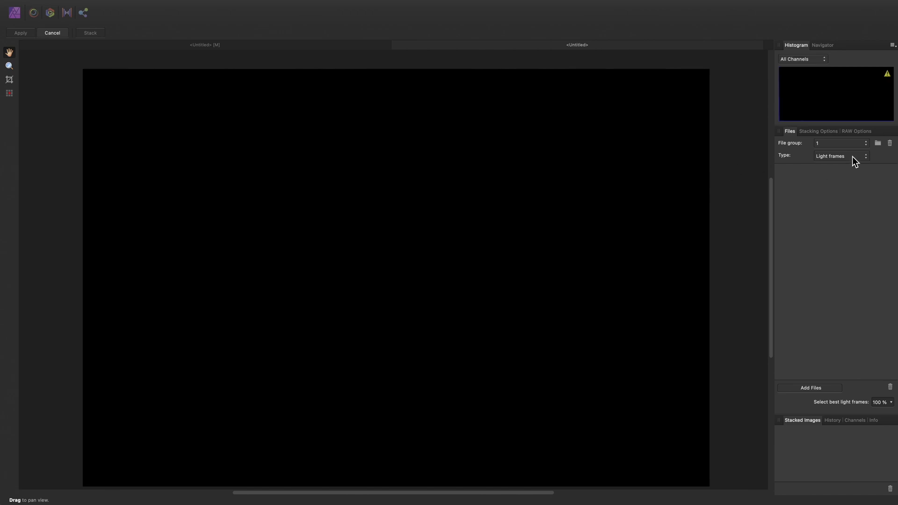
click(833, 386)
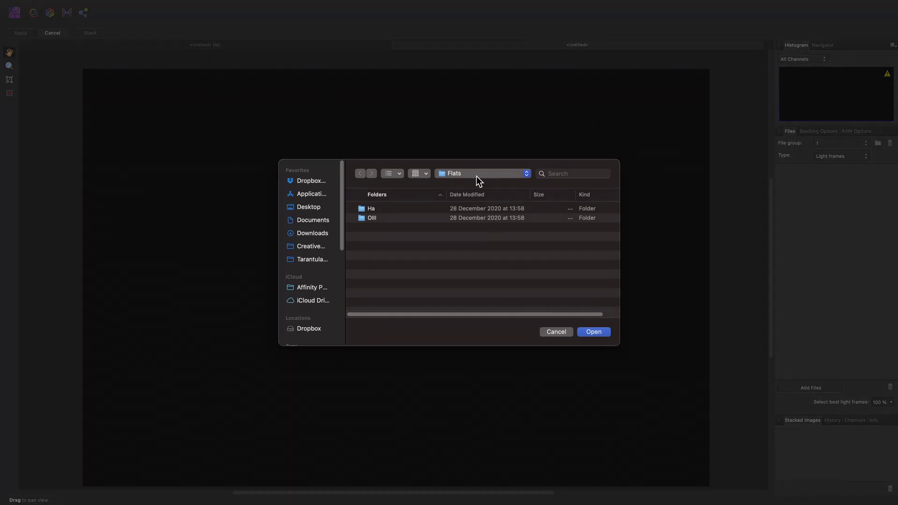
click(476, 174)
click(476, 184)
double_click(379, 239)
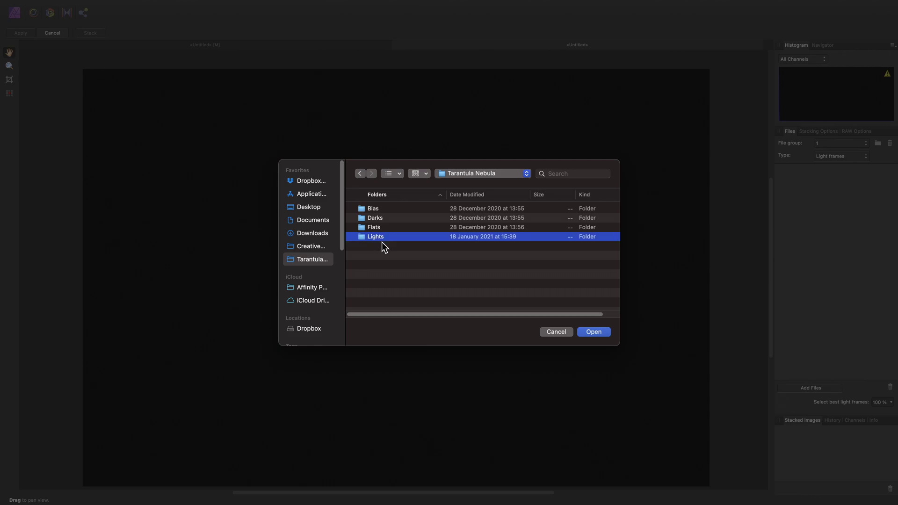
click(382, 218)
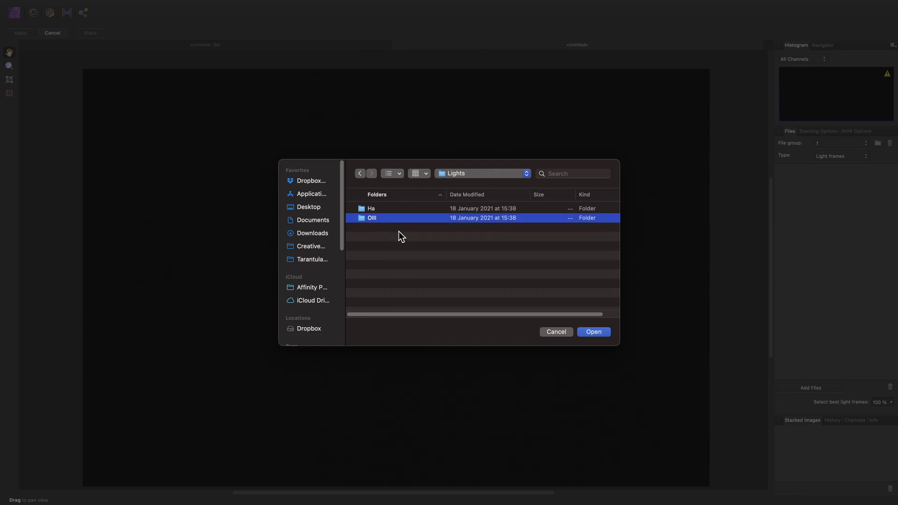
click(591, 331)
Set the file type to Bias frames and add the Bias folder from the Tarantula Nebula folder
click(826, 156)
click(824, 167)
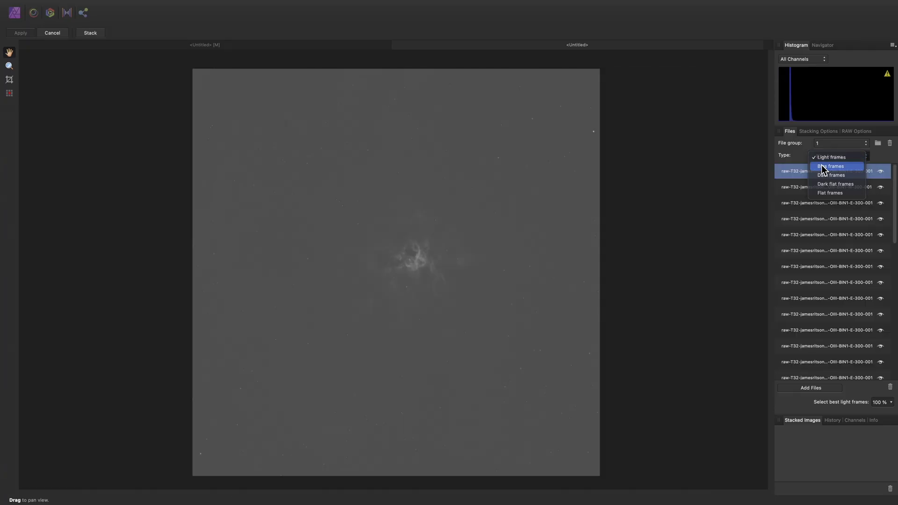
click(794, 389)
click(456, 181)
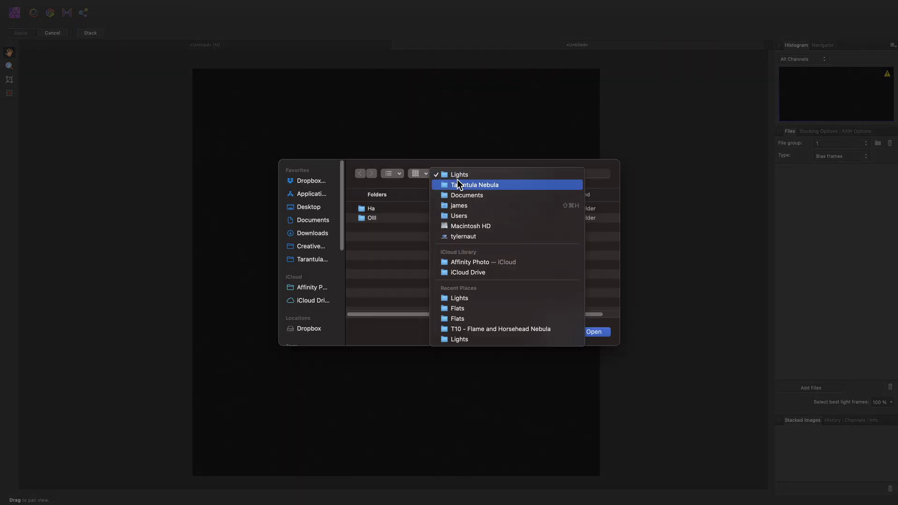
click(458, 183)
click(375, 209)
click(594, 332)
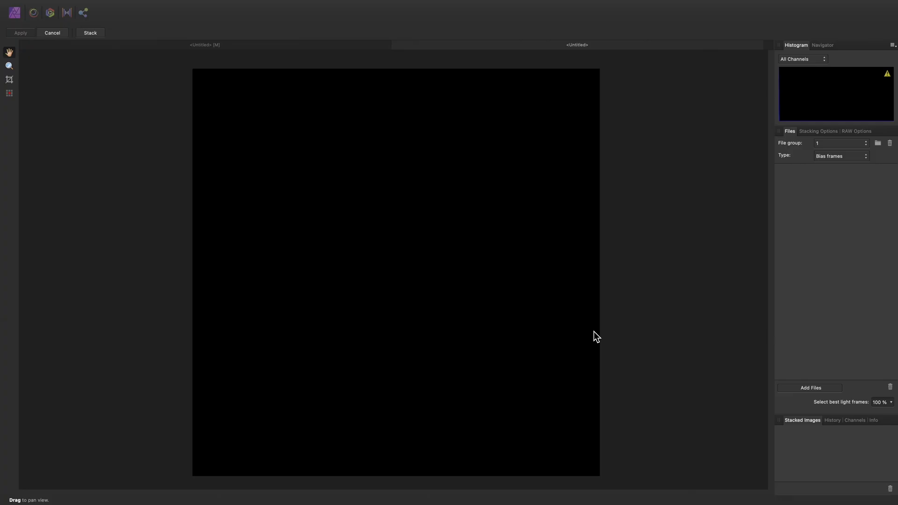
Set the file type to Dark frames and add the Darks folder
click(842, 157)
click(808, 388)
click(403, 220)
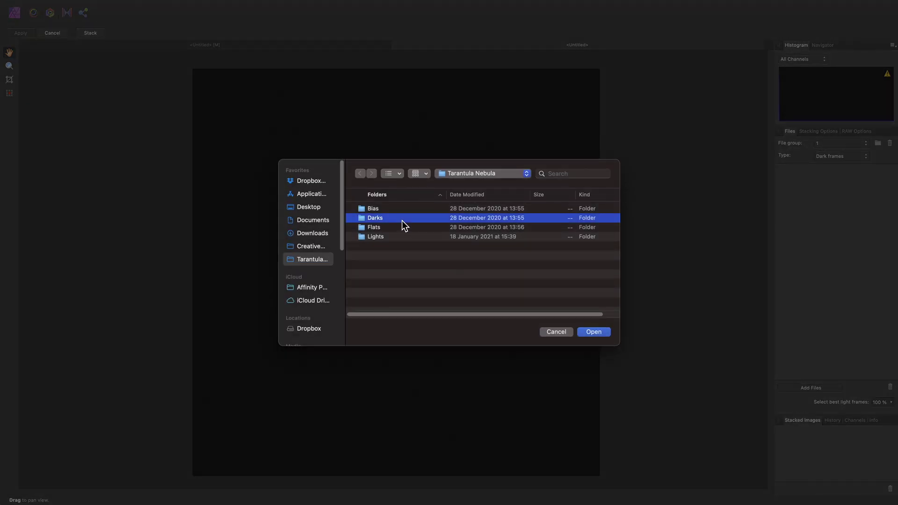
click(608, 335)
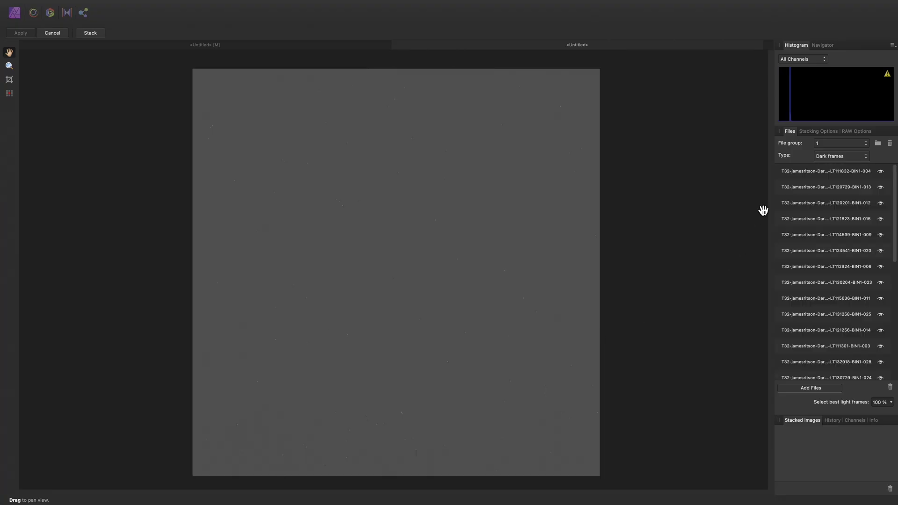
Set the file type to Flat frames and add the OIII folder from the Flats folder
click(816, 156)
click(824, 174)
click(799, 390)
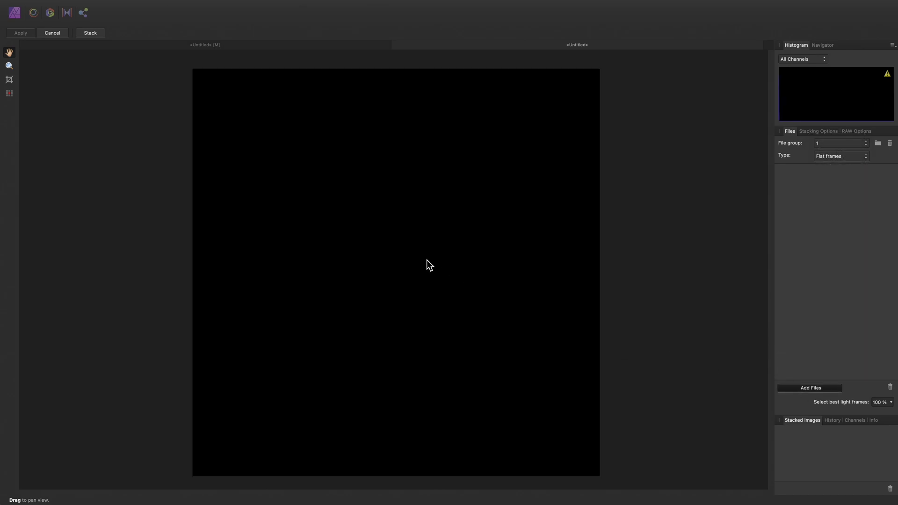
double_click(381, 228)
click(383, 219)
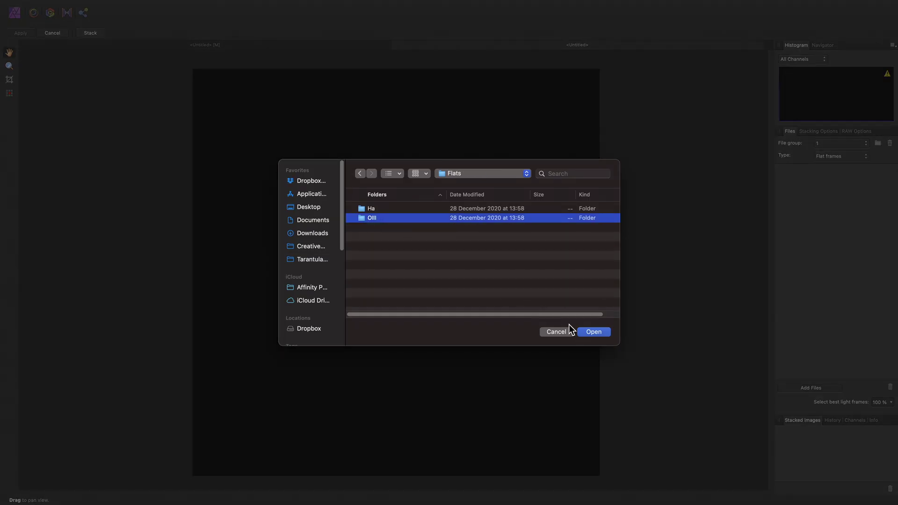
click(604, 333)
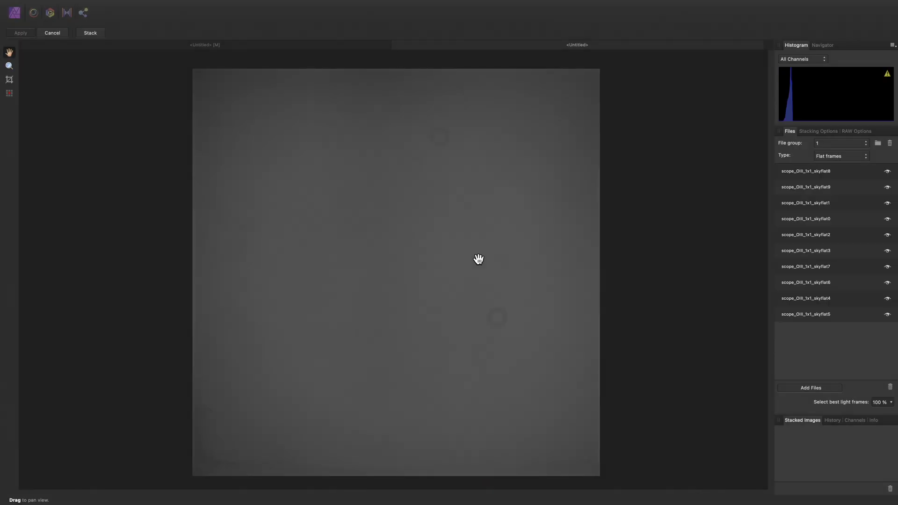
Return to the OIII light frames, load the T32 bad pixel preset, and stack the frames
click(838, 156)
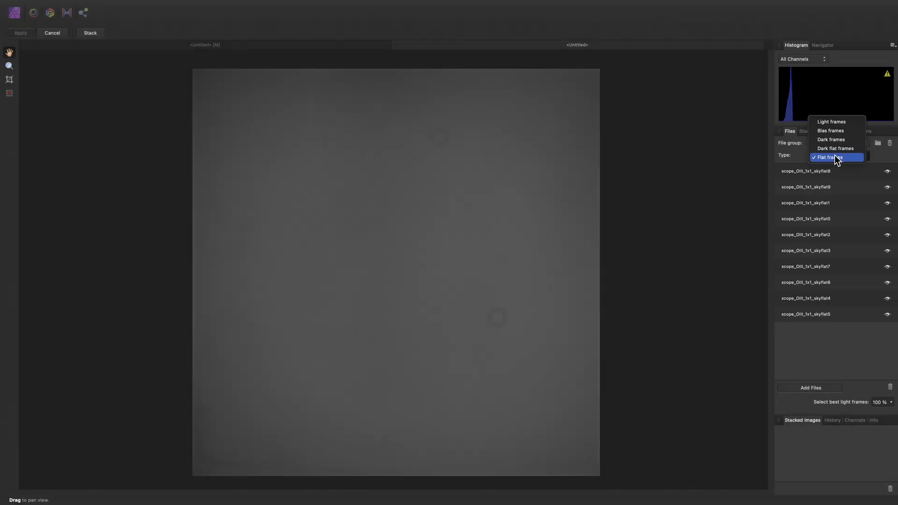
click(824, 121)
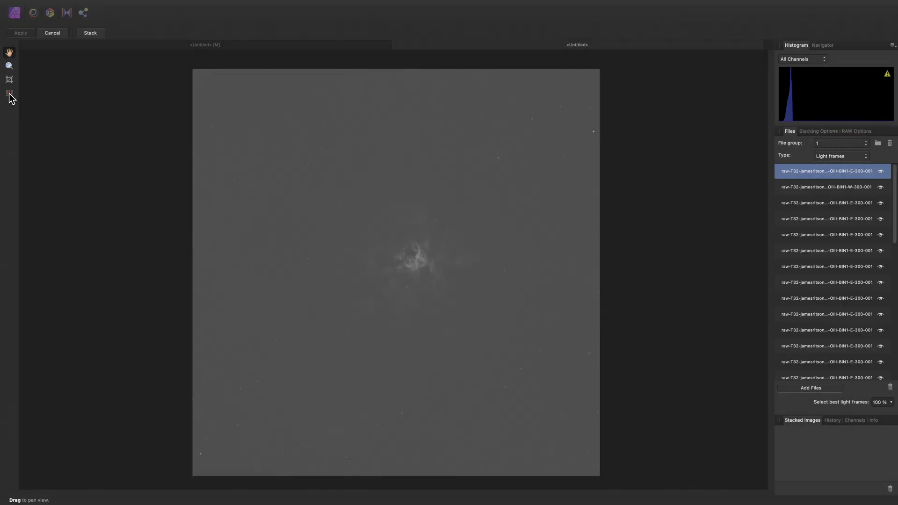
click(10, 93)
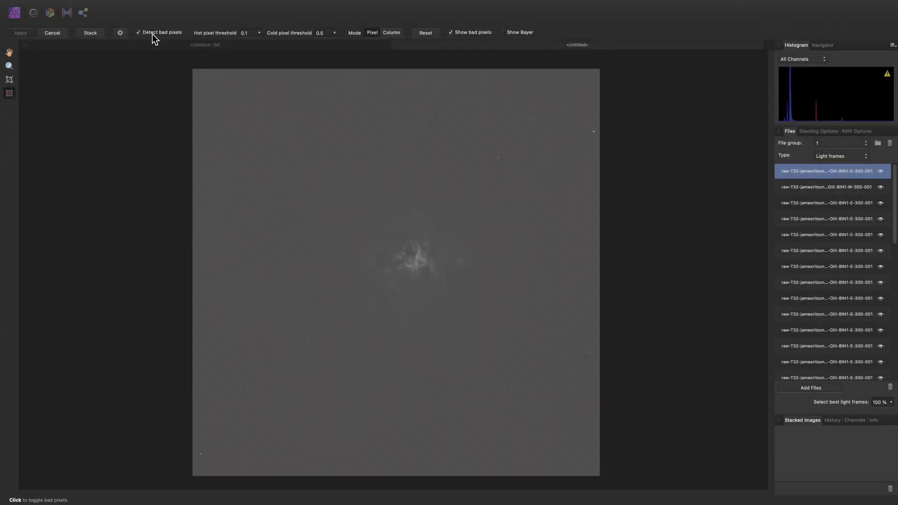
click(120, 32)
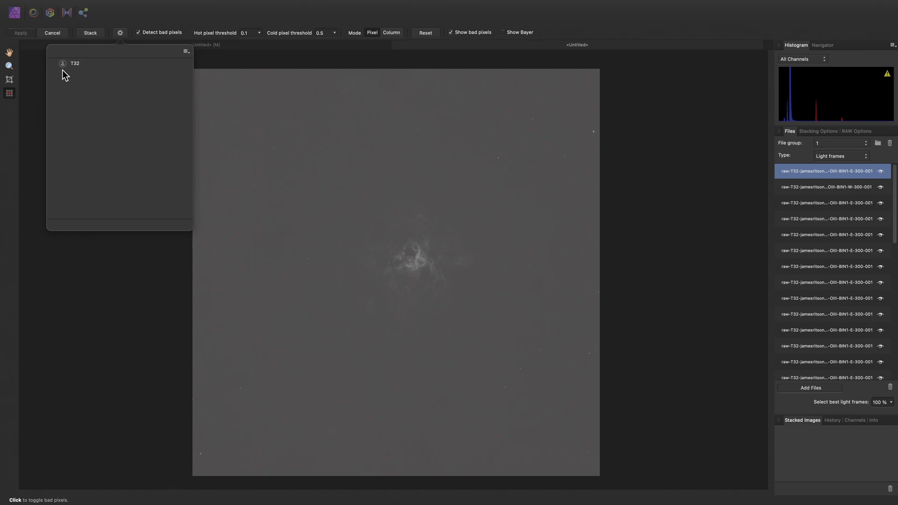
click(80, 64)
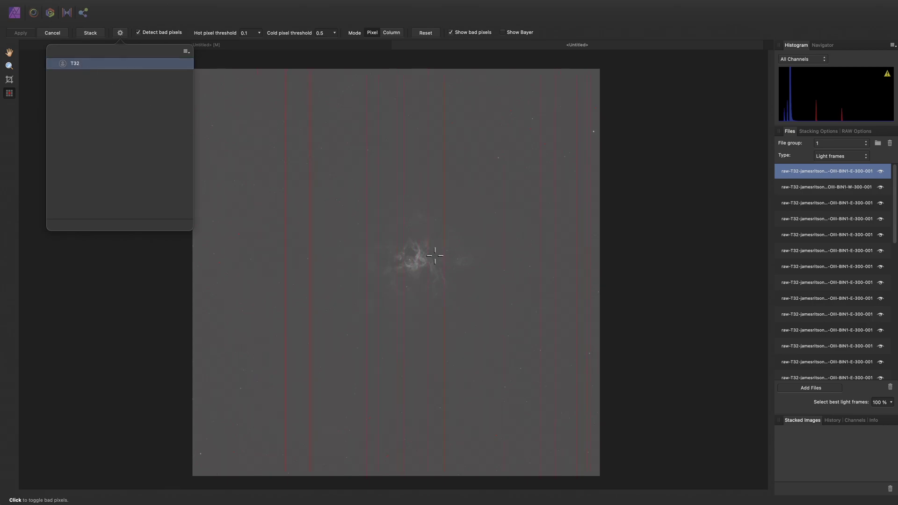
click(101, 36)
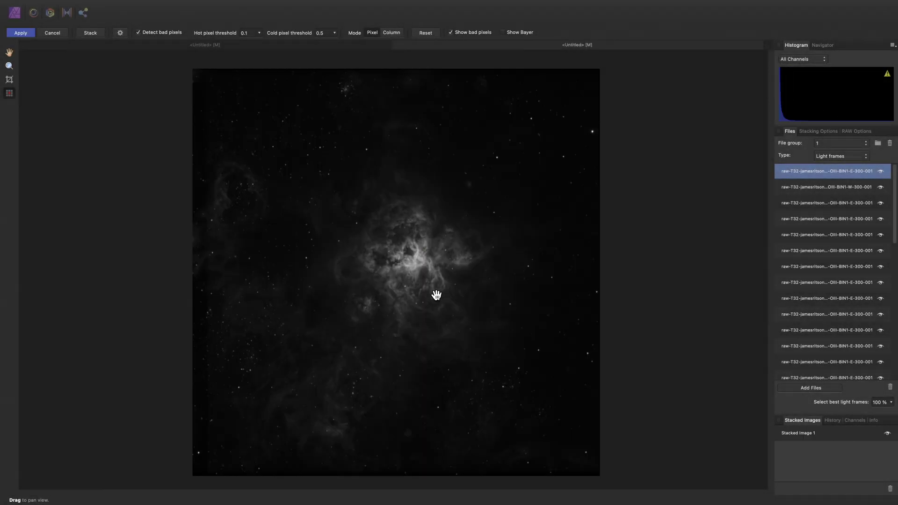
Apply the OIII stacking result and rename the resulting pixel layer as OIII
click(32, 35)
click(805, 189)
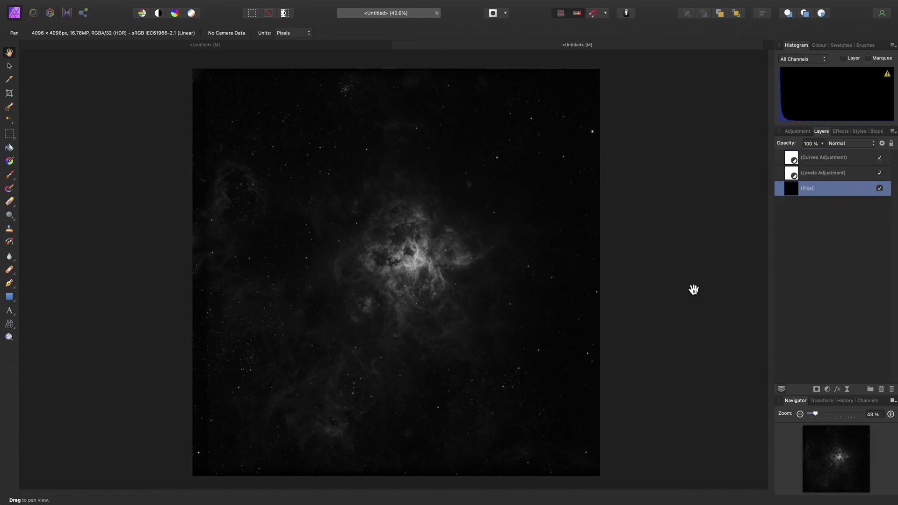
text(OIII)
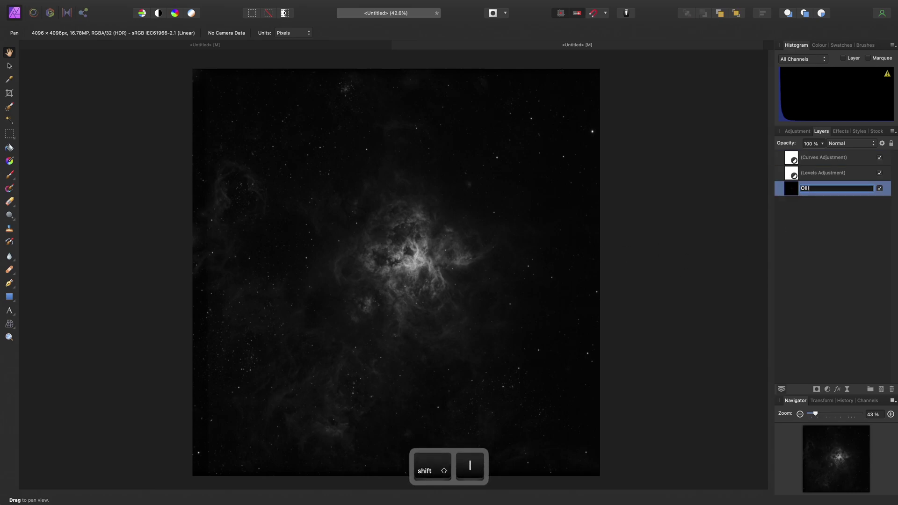
key(shift+Return)
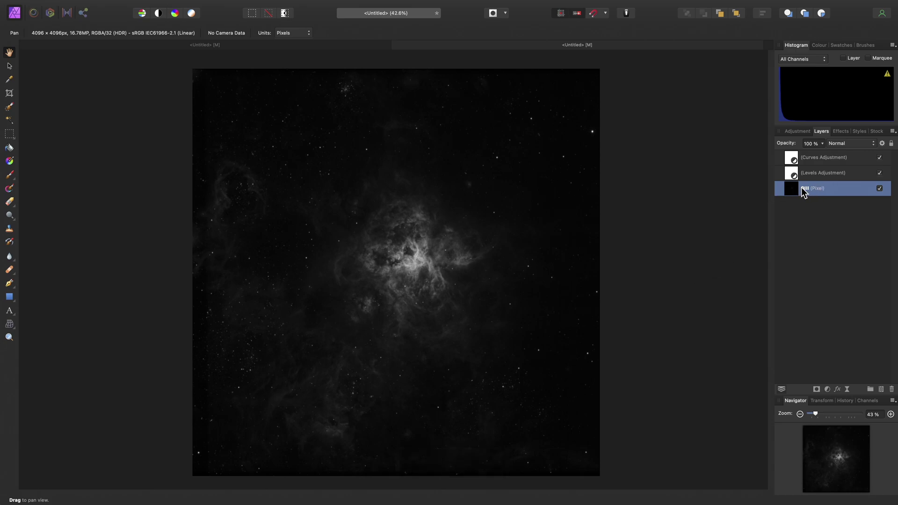
Copy the OIII pixel layer and paste it above the Ha layer in the Ha document
click(356, 43)
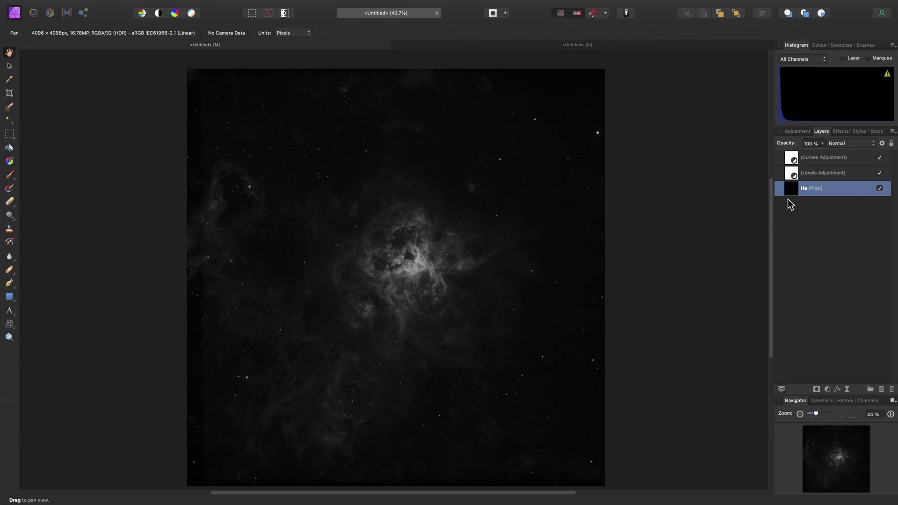
click(584, 45)
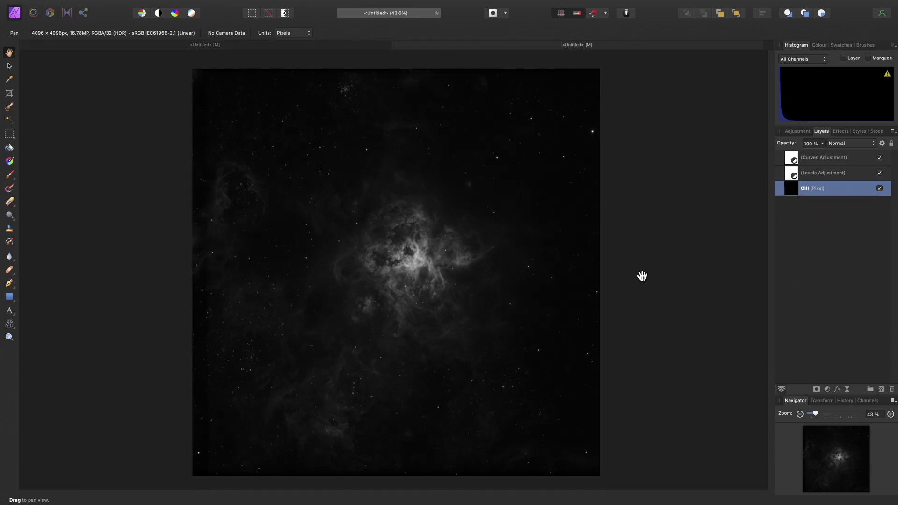
key(super+c)
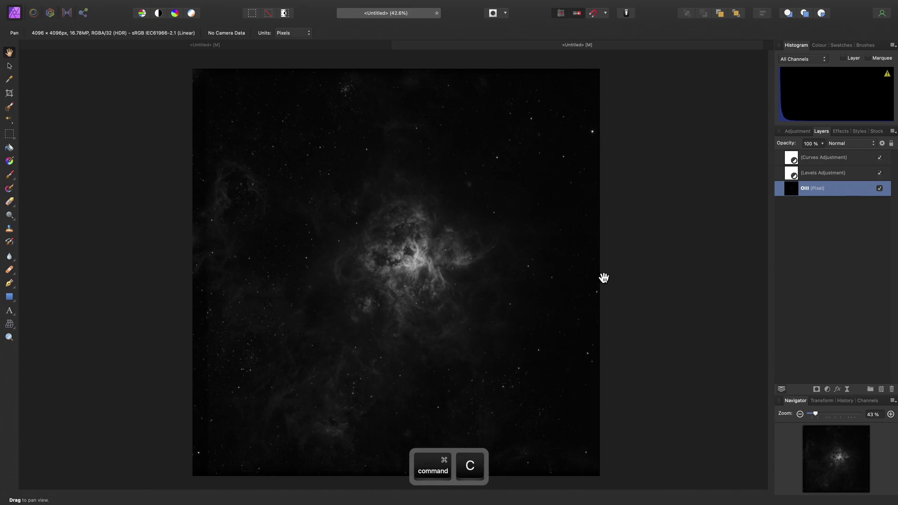
click(358, 45)
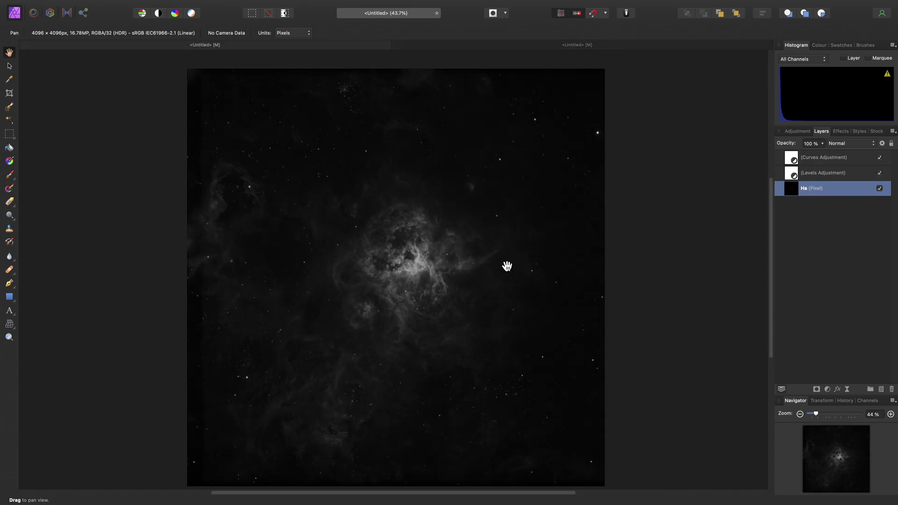
key(super+v)
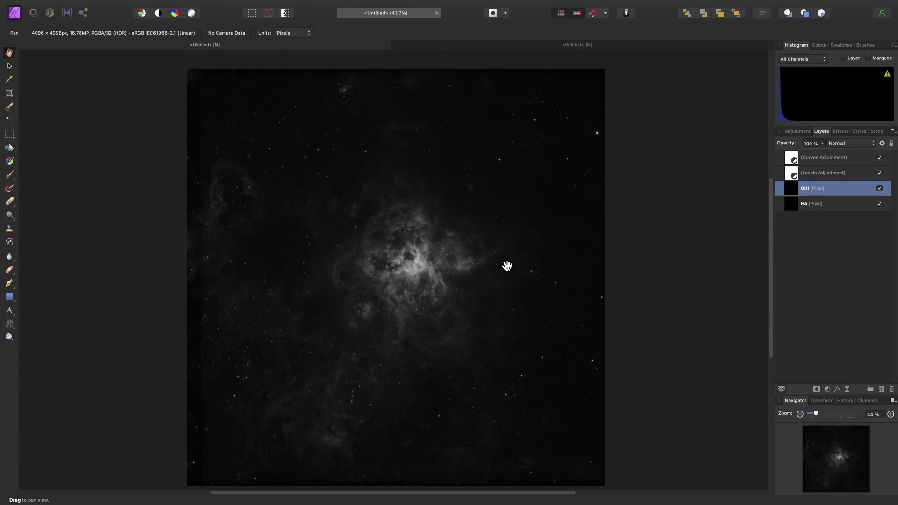
Set the blend mode of both the OIII and Ha layers to Add
click(822, 205)
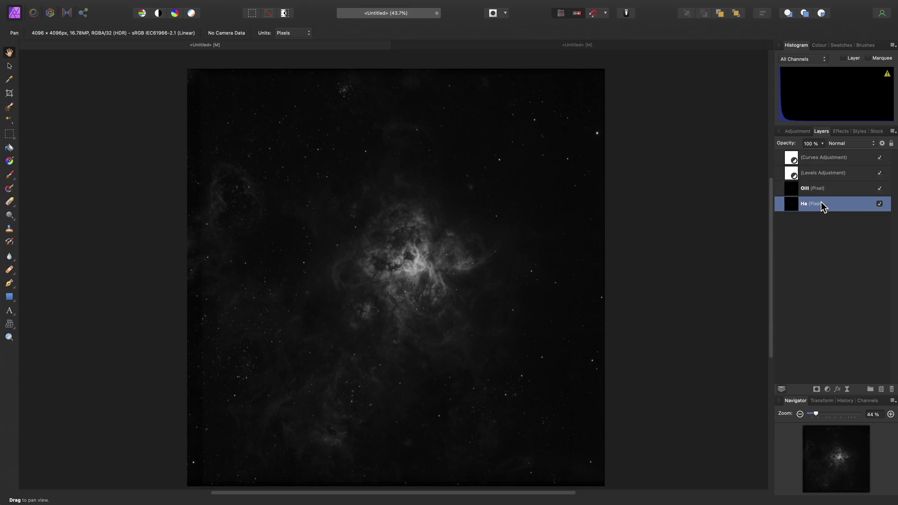
shift+click(822, 190)
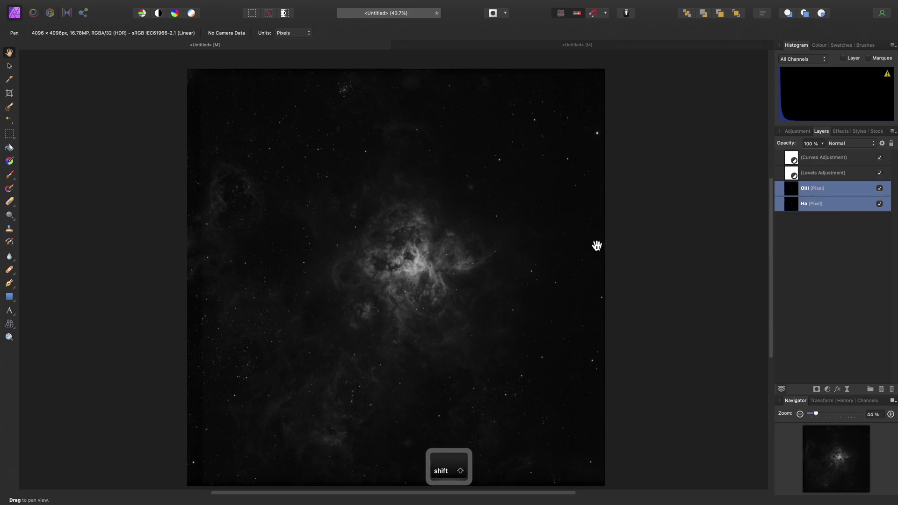
click(860, 141)
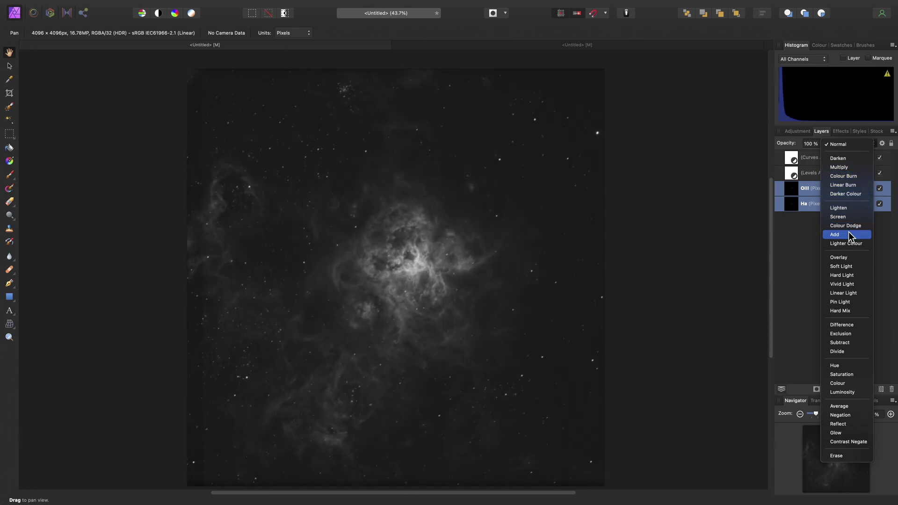
click(851, 231)
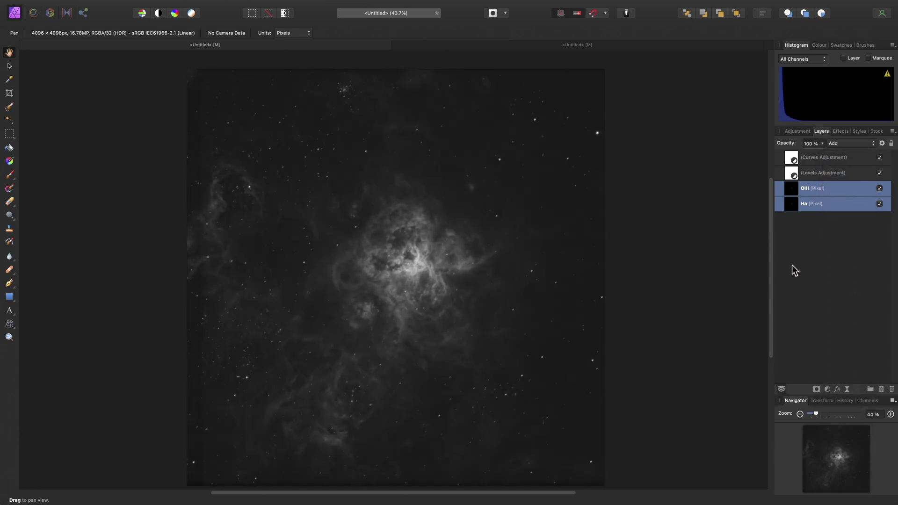
Align the OIII and Ha layers by stars
scroll(337, 216, up, 10)
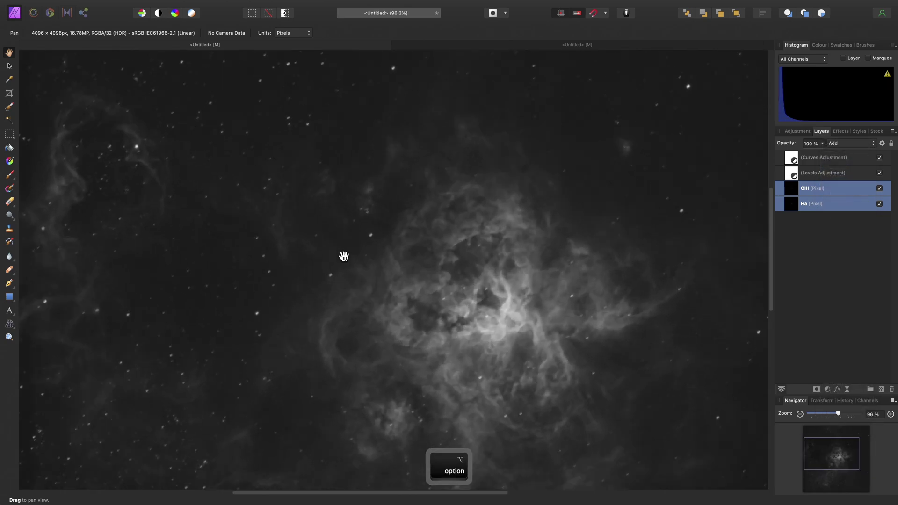
scroll(336, 288, up, 4)
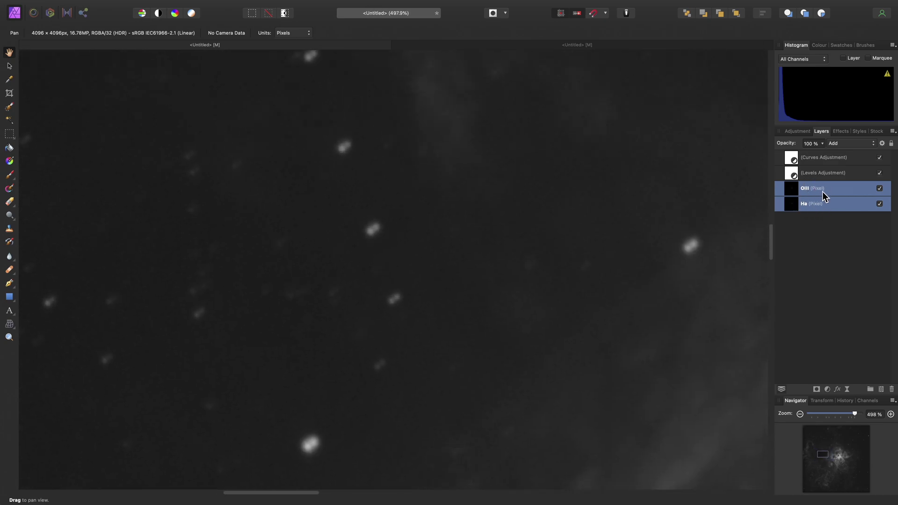
click(258, 5)
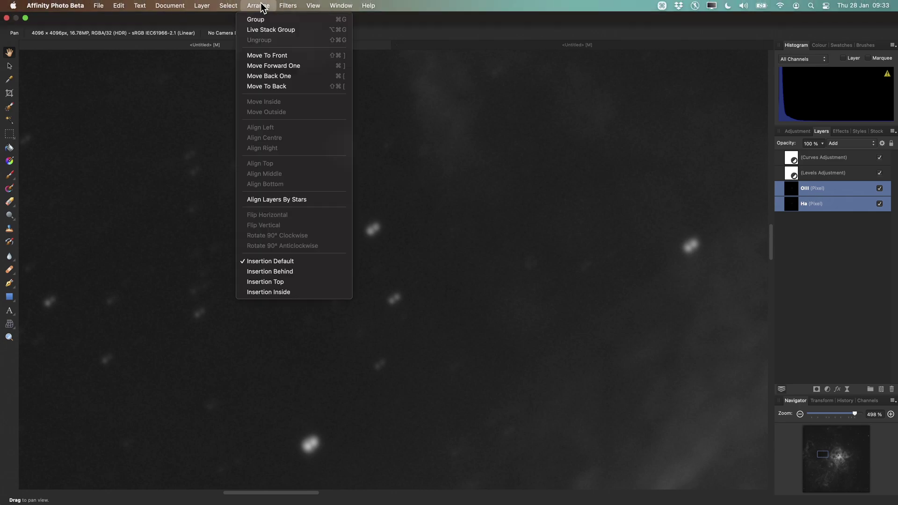
click(330, 199)
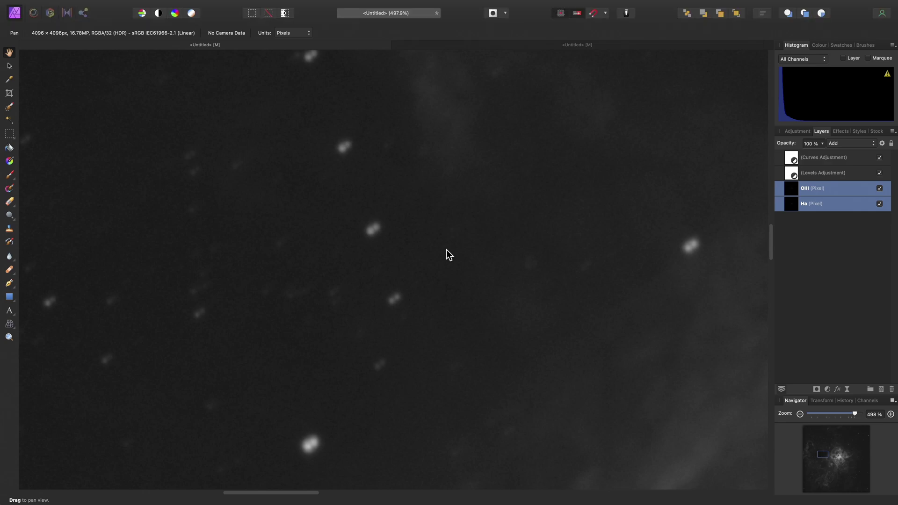
key(super+0)
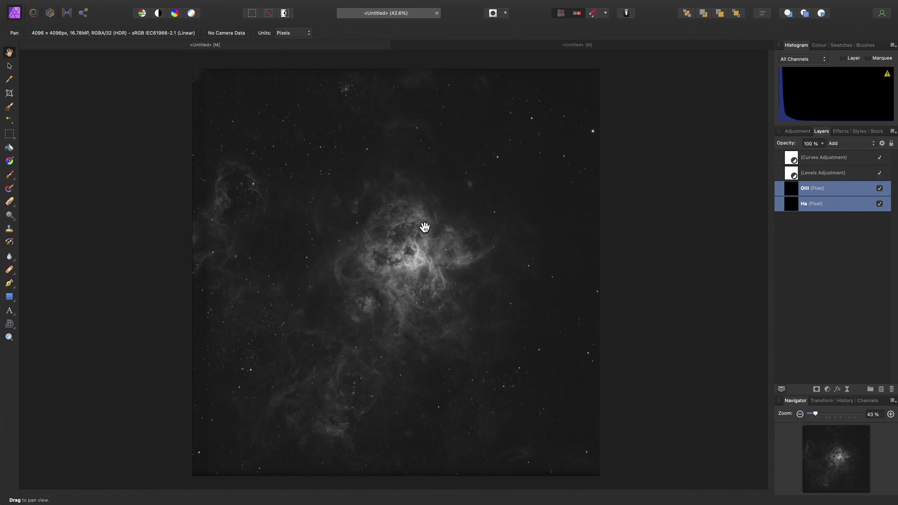
Add a Recolour adjustment with its default red hue and nest it inside the Ha layer
mouse_move(240, 7)
click(202, 5)
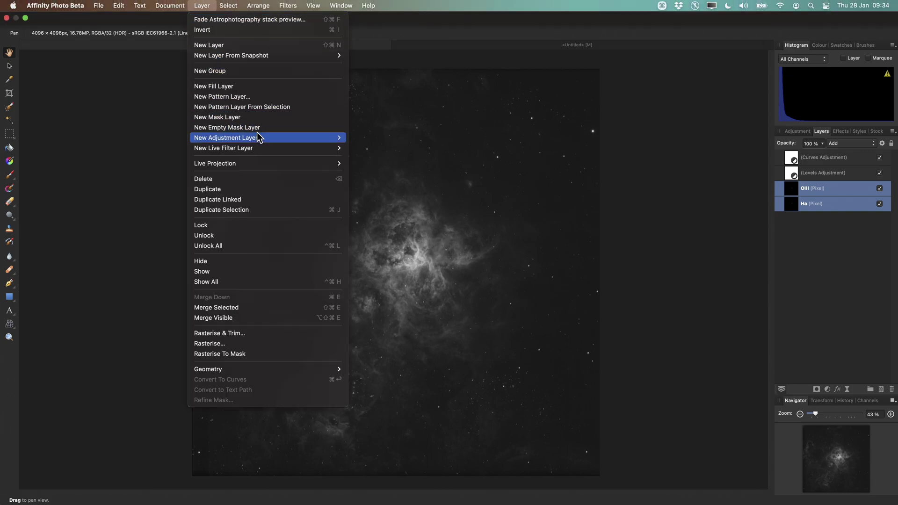
mouse_move(261, 138)
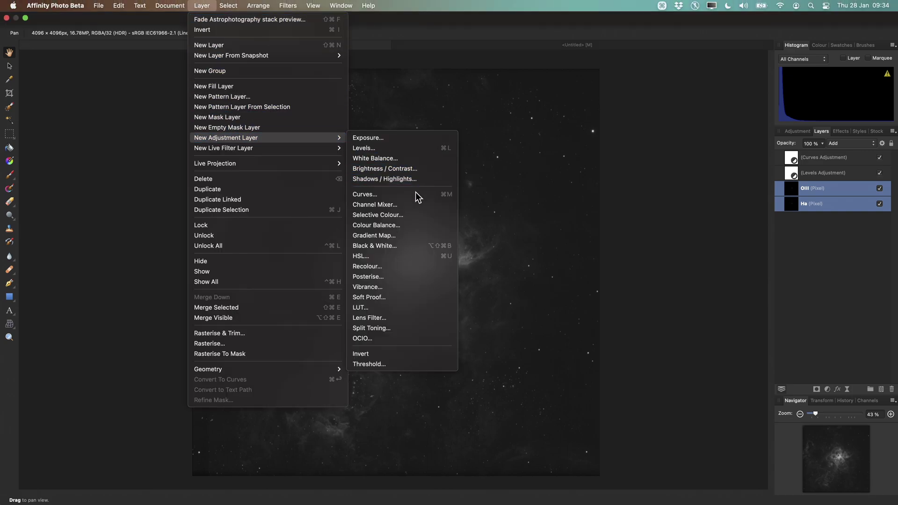
click(416, 268)
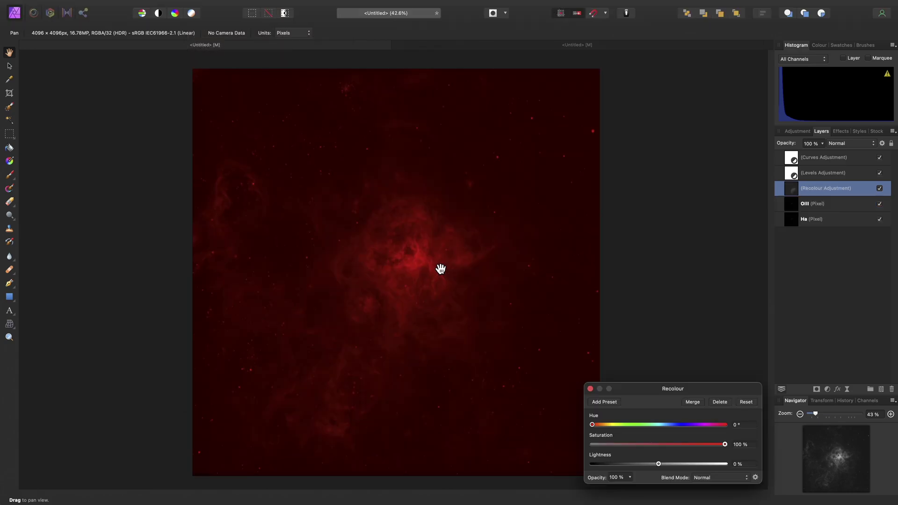
drag(793, 188, 835, 220)
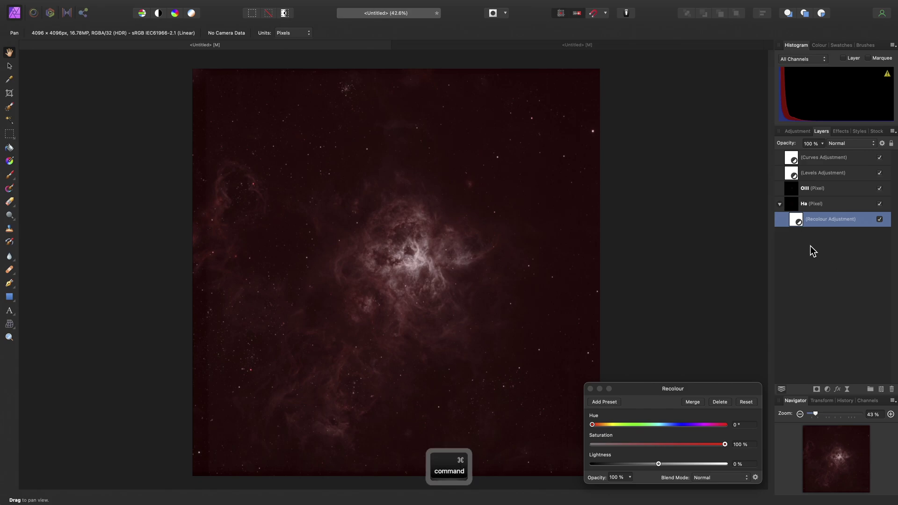
Duplicate the Recolour adjustment into the OIII layer with its hue set to 240°, and collapse both pixel layers
key(super+j)
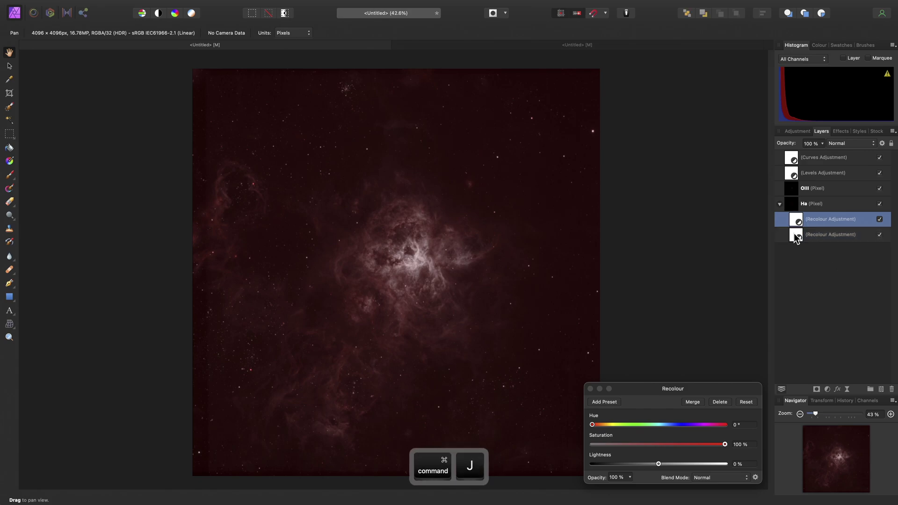
drag(797, 219, 829, 190)
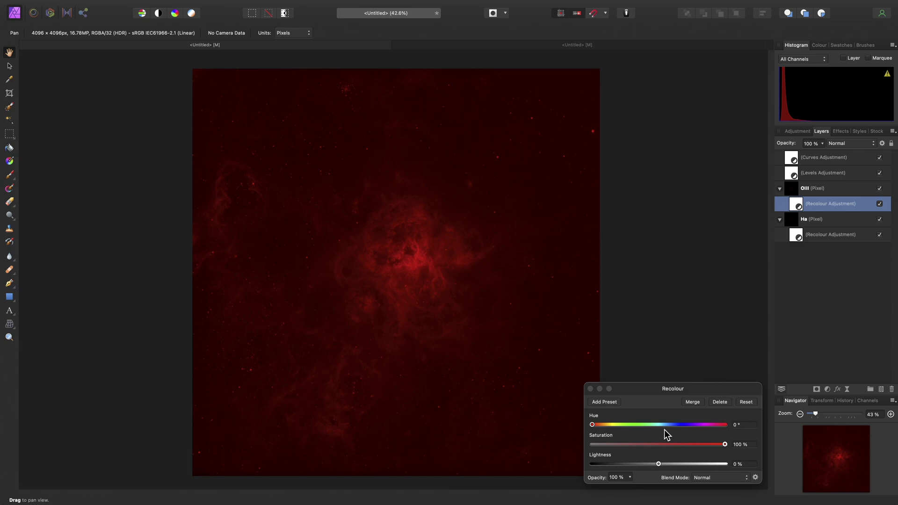
click(747, 425)
text(240)
key(Return)
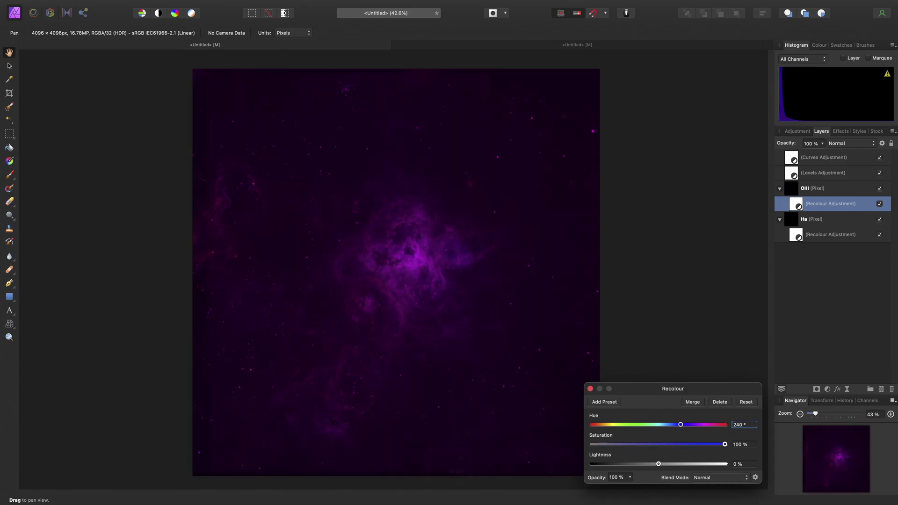
click(590, 389)
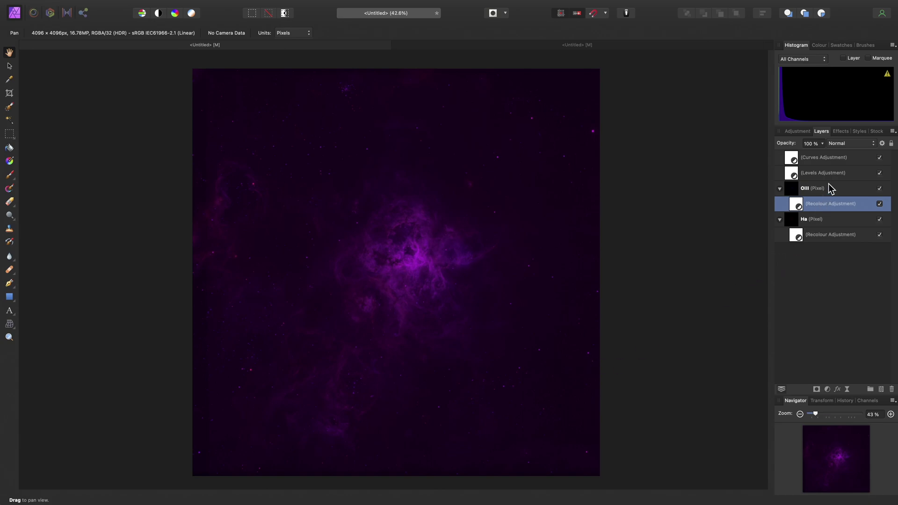
click(779, 190)
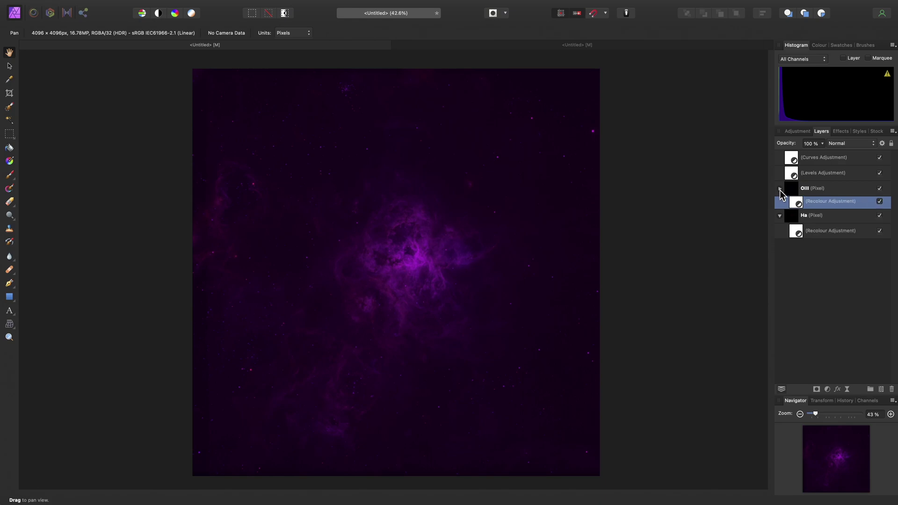
click(780, 204)
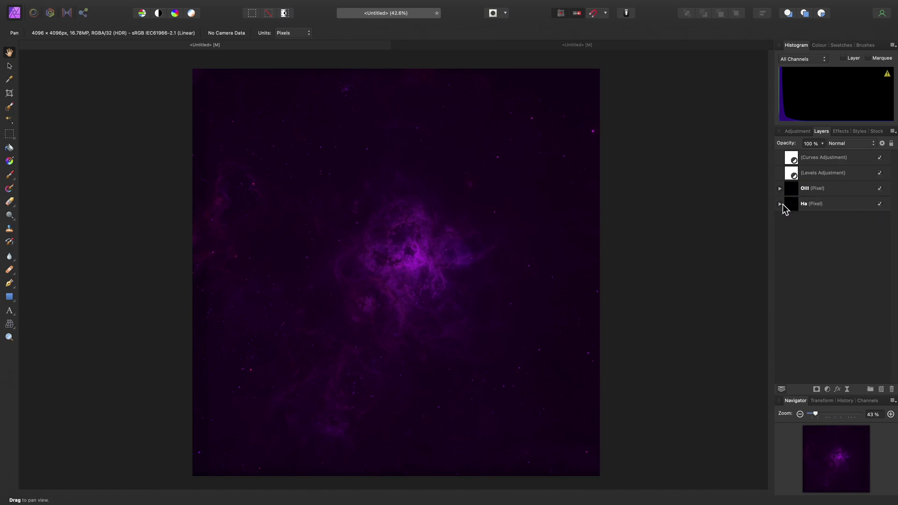
Duplicate the OIII and Ha layers, and move the Ha copy up directly beneath the OIII copy
click(824, 188)
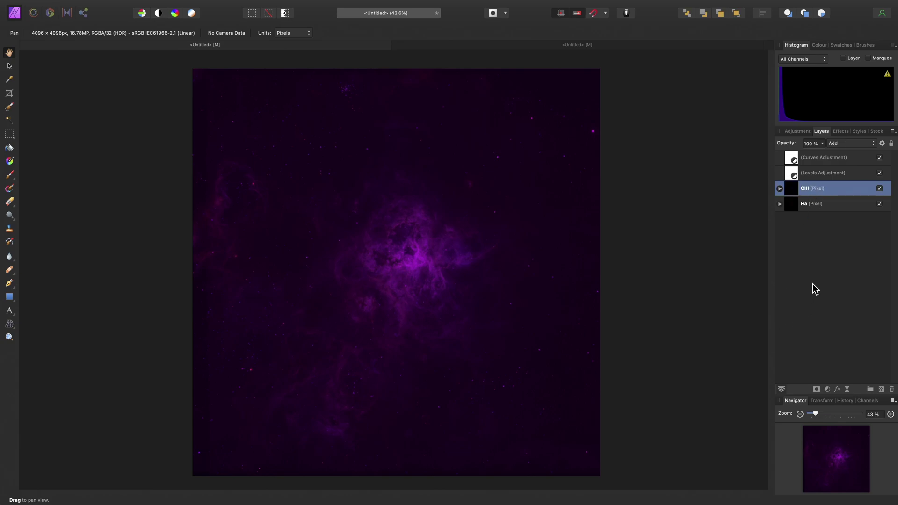
key(super+j)
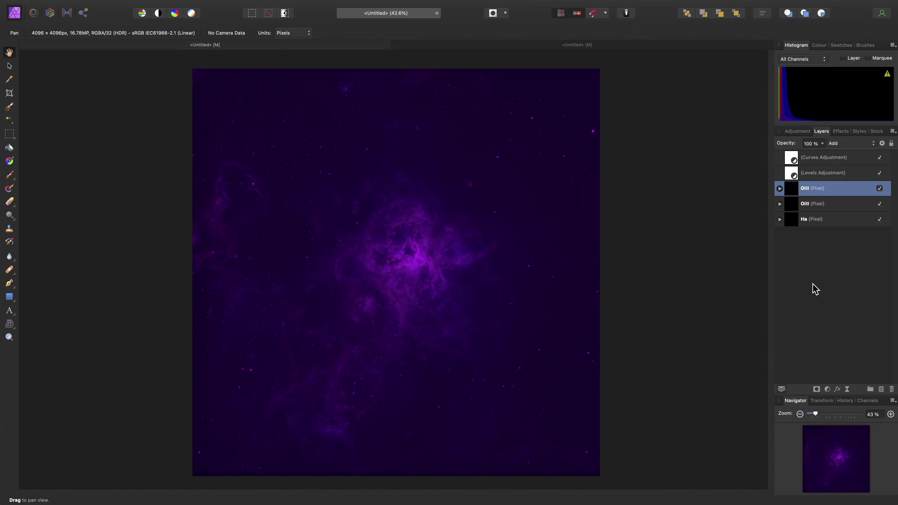
click(813, 225)
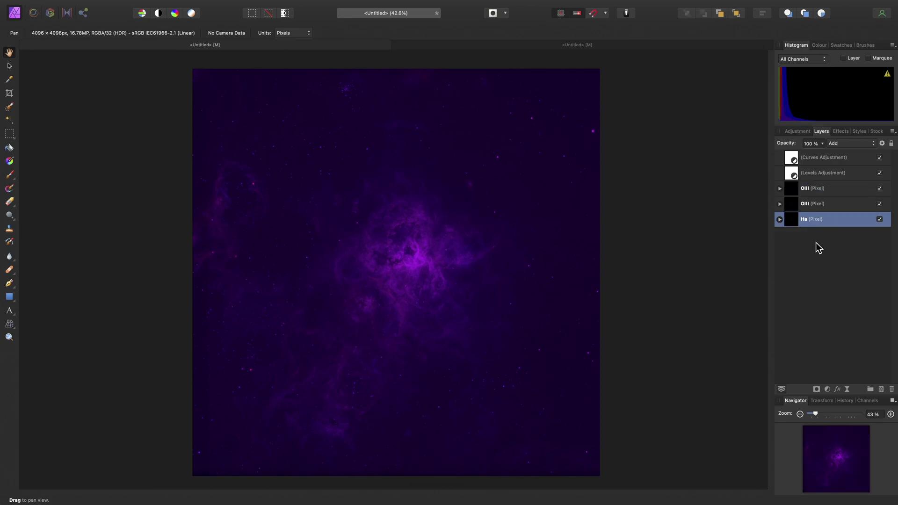
key(super+j)
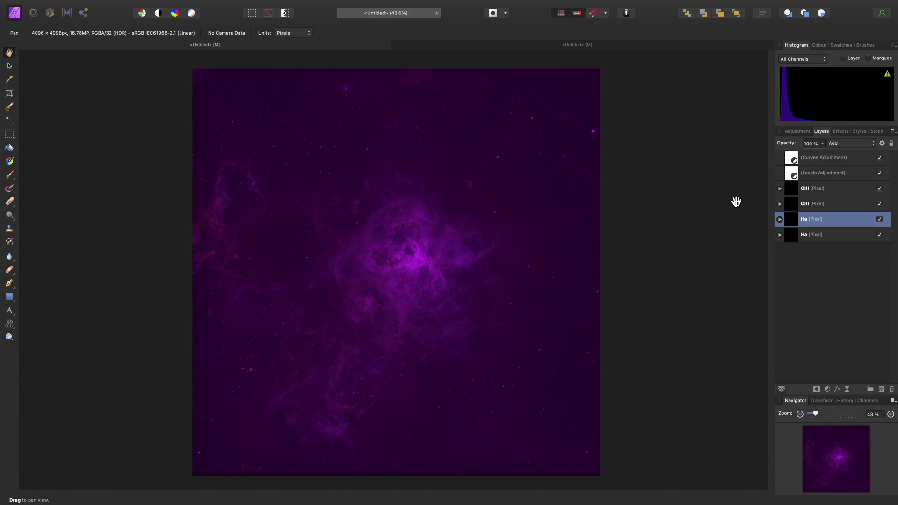
key(super)
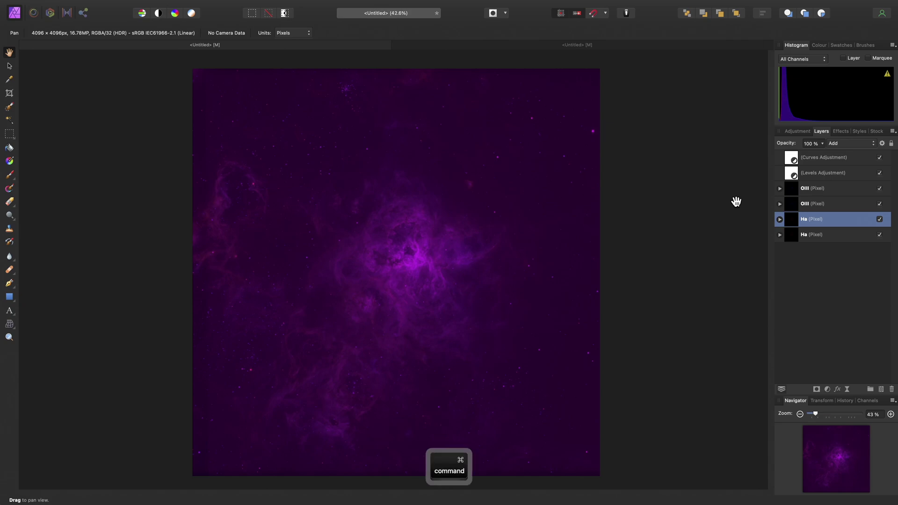
key(super+bracketright)
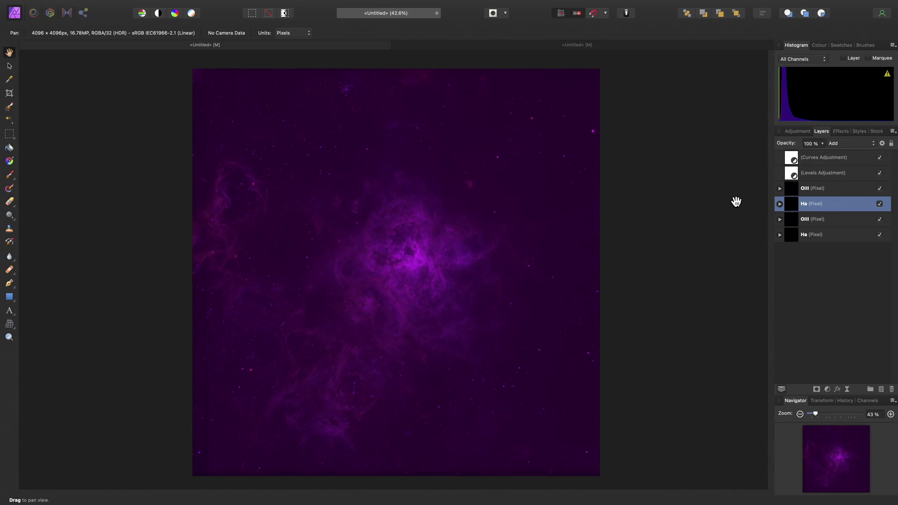
Set the opacity of the upper OIII and Ha copies to 50%
shift+click(823, 189)
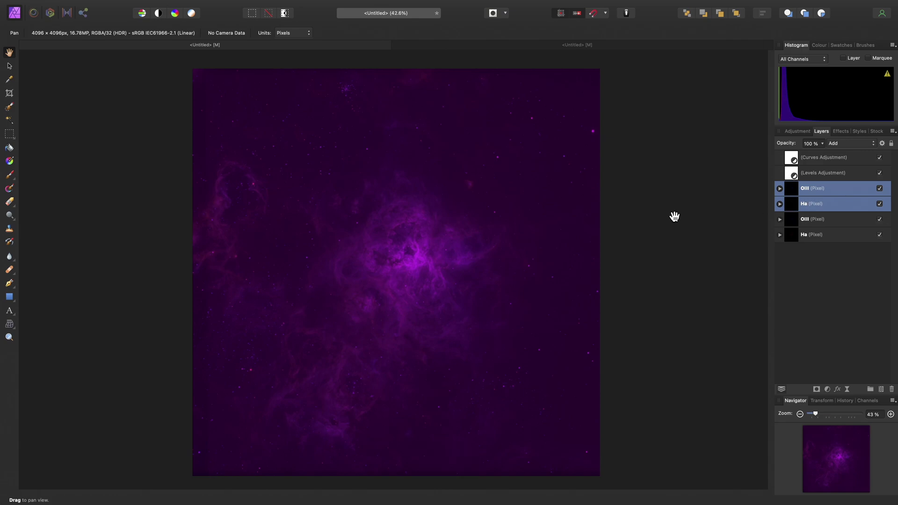
key(5)
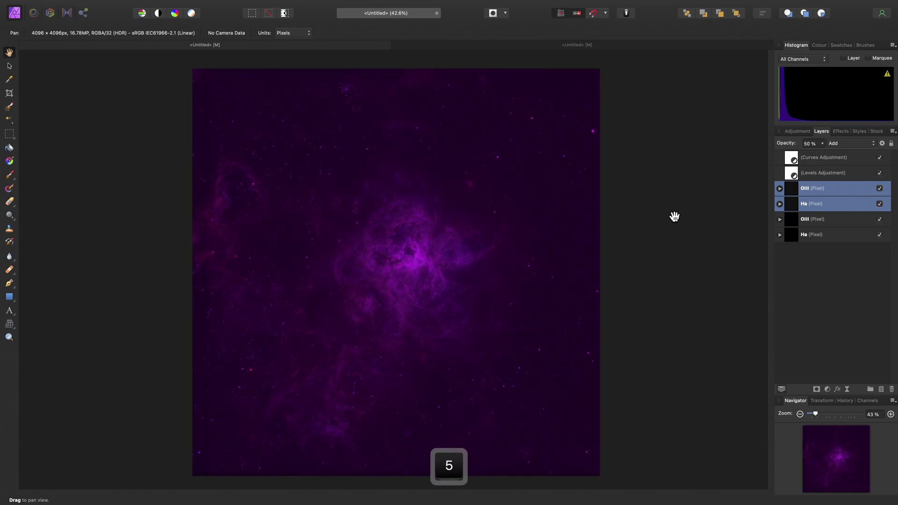
Expand the upper OIII and Ha copies and set the hue of the OIII copy's Recolour adjustment to 120°
click(780, 188)
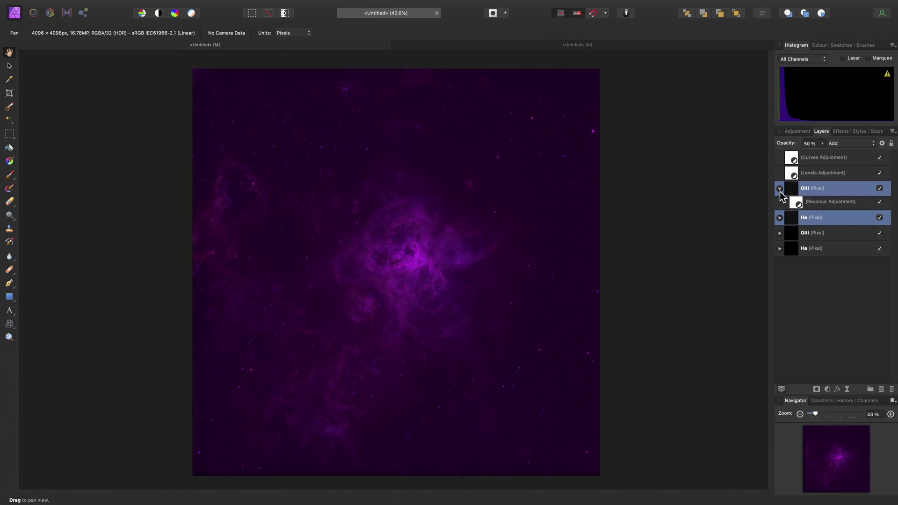
click(780, 220)
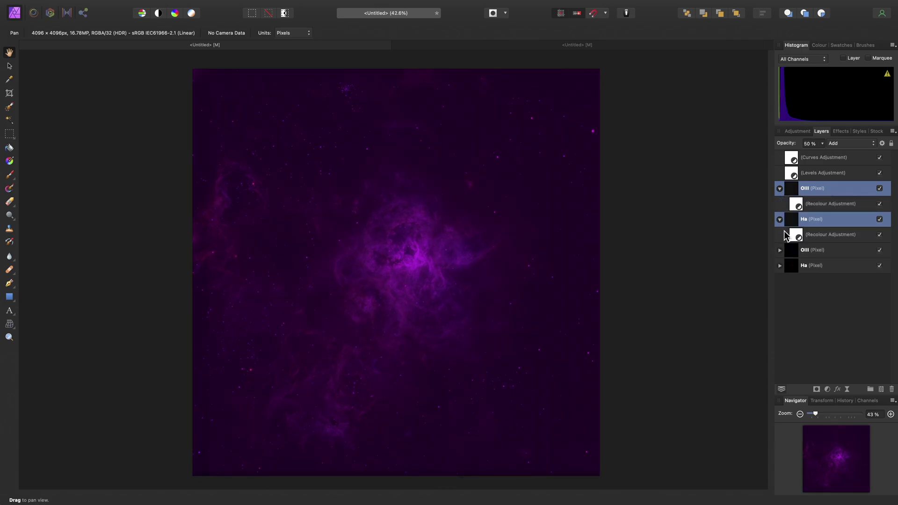
double_click(796, 204)
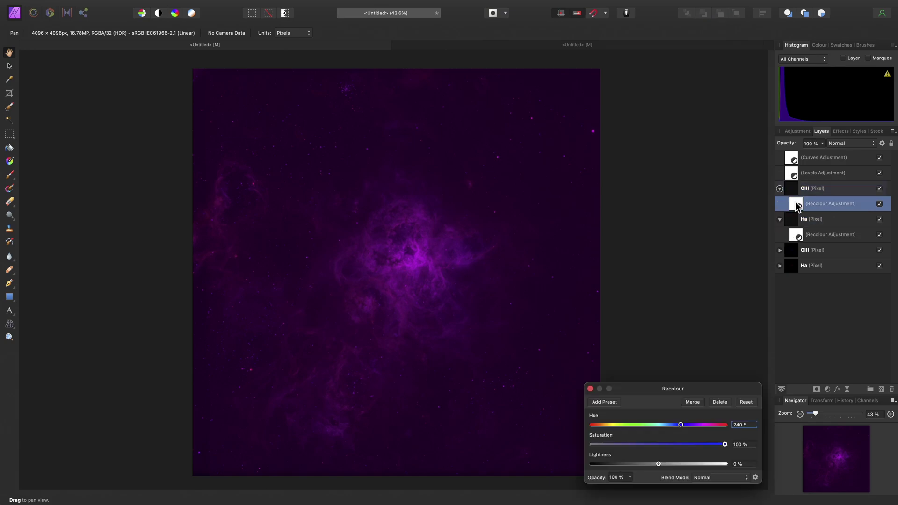
click(745, 424)
text(120)
key(Return)
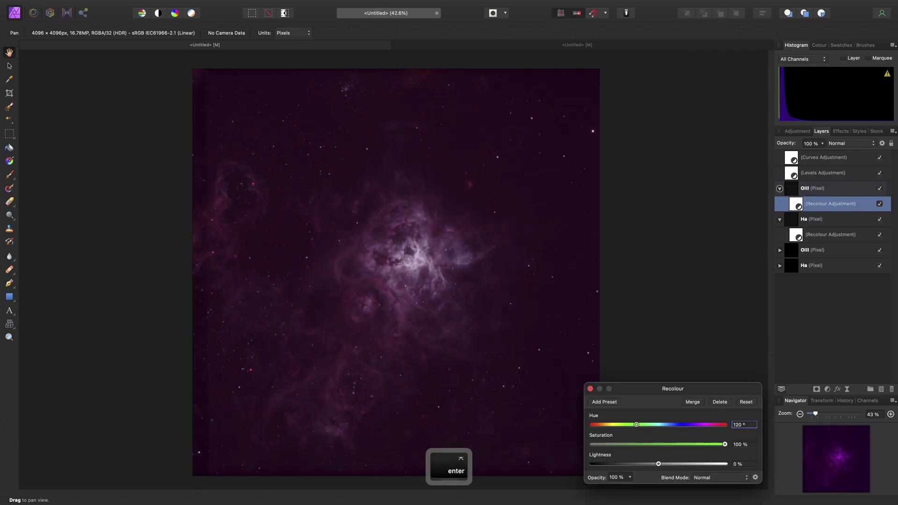
Set the hue of the upper Ha copy's Recolour adjustment to 120° and close its settings
double_click(792, 235)
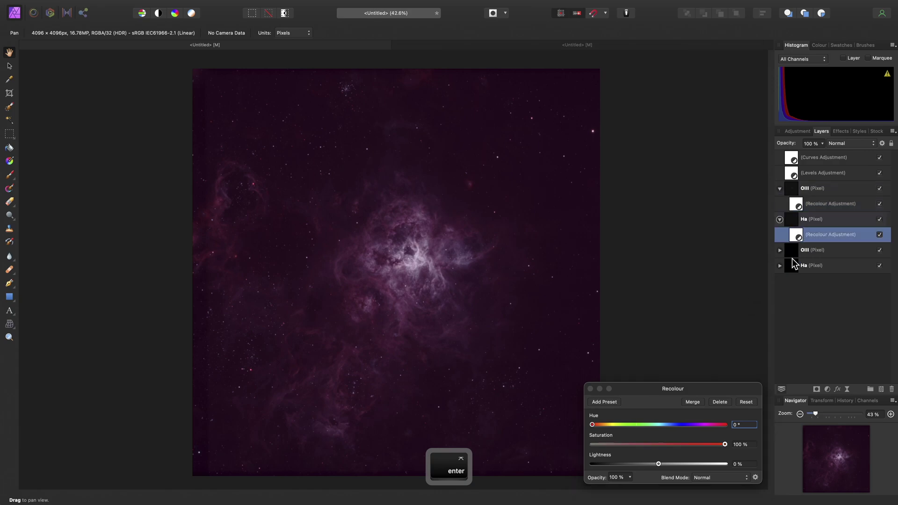
click(754, 425)
text(120)
key(Return)
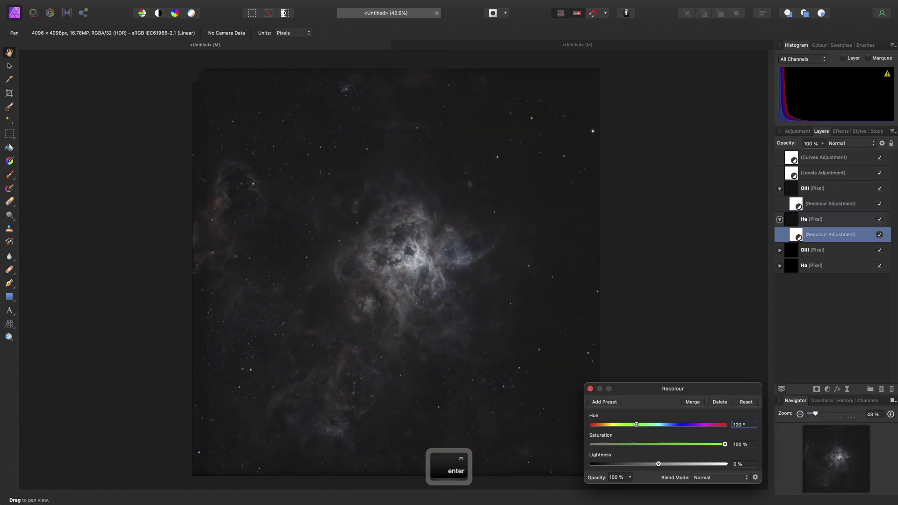
click(590, 389)
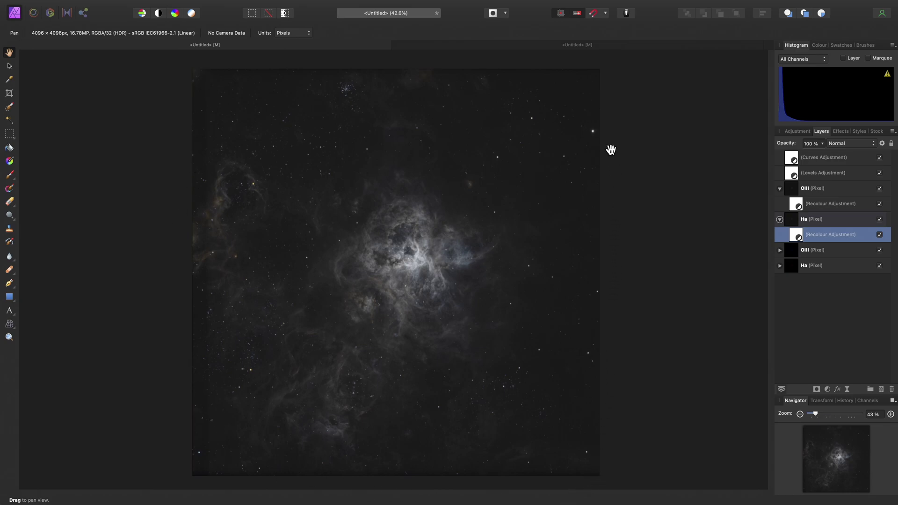
Crop the uneven stacking borders off the canvas, down to about 3715 × 3835 px
key(c)
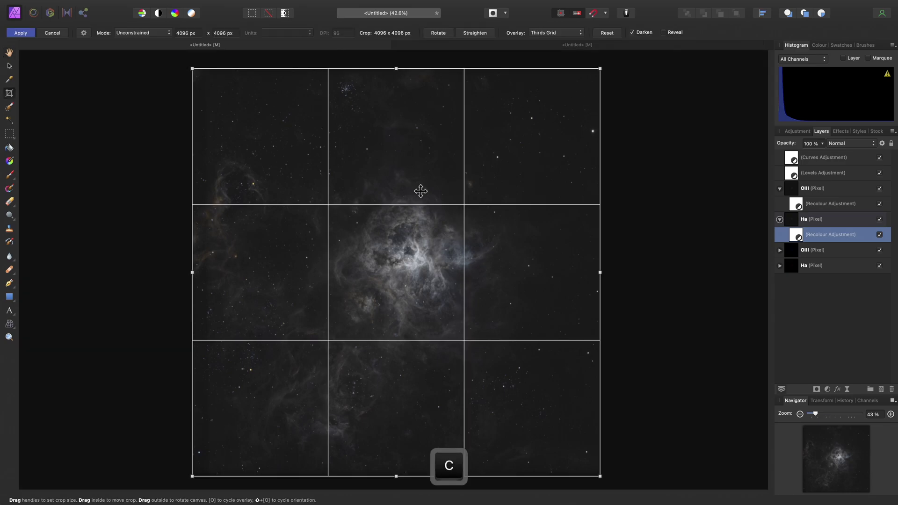
drag(193, 69, 211, 79)
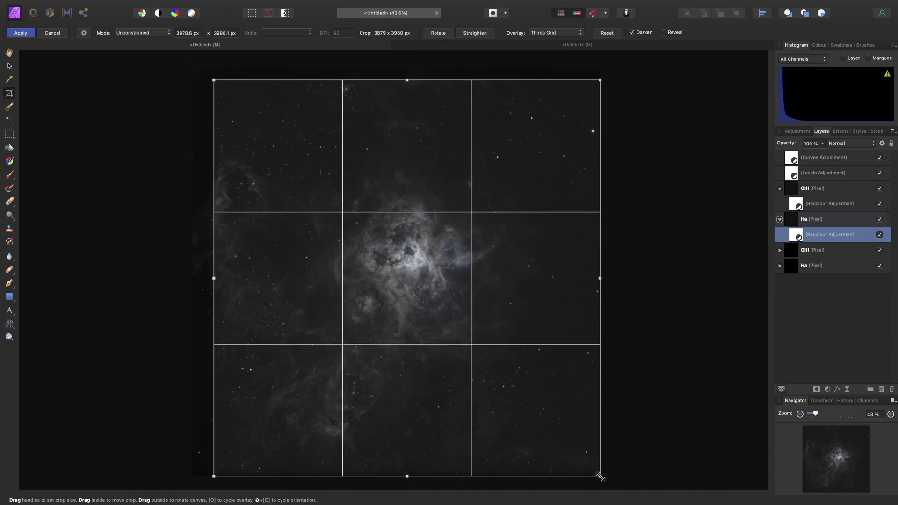
drag(600, 476, 583, 461)
key(Return)
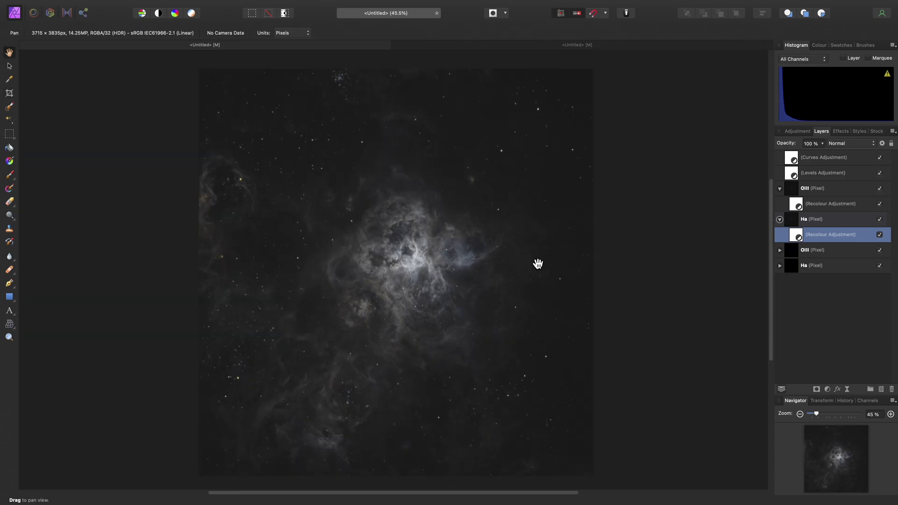
Add a second Curves adjustment at the top of the stack and raise the curve from a faint nebula area sampled on the image
click(818, 160)
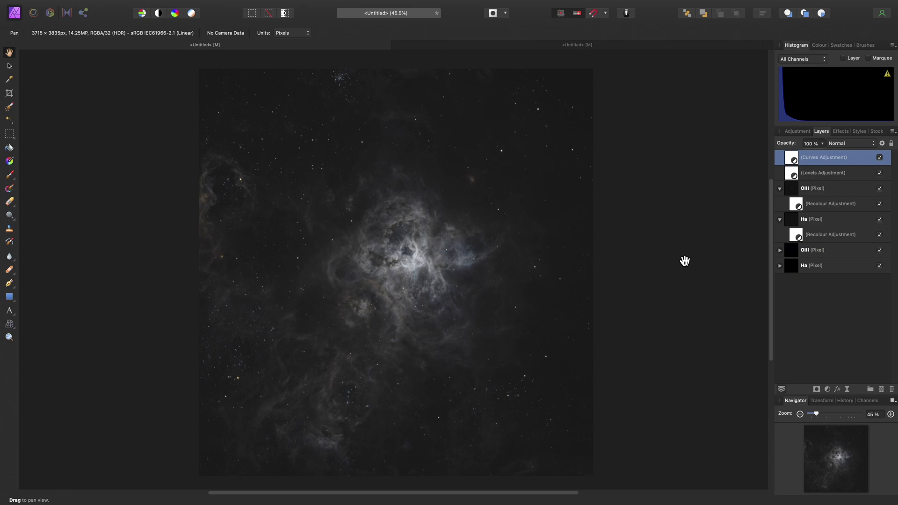
key(super+m)
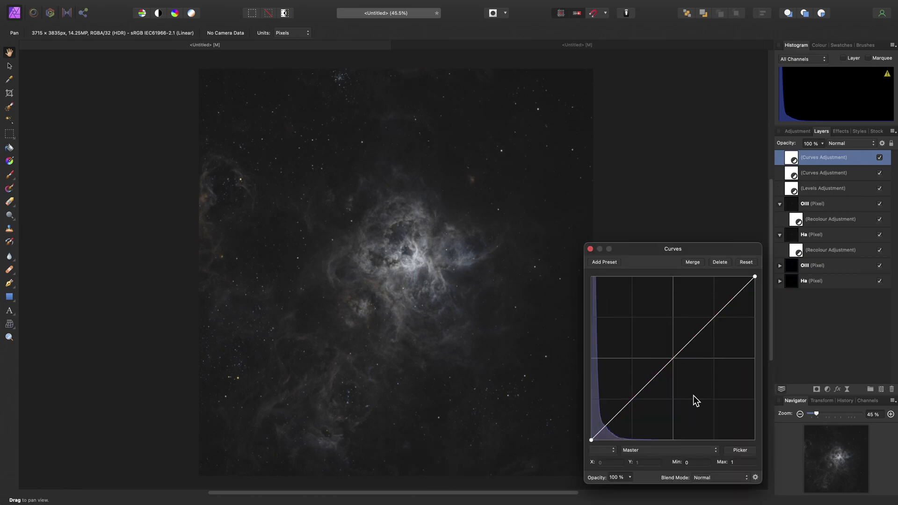
click(747, 451)
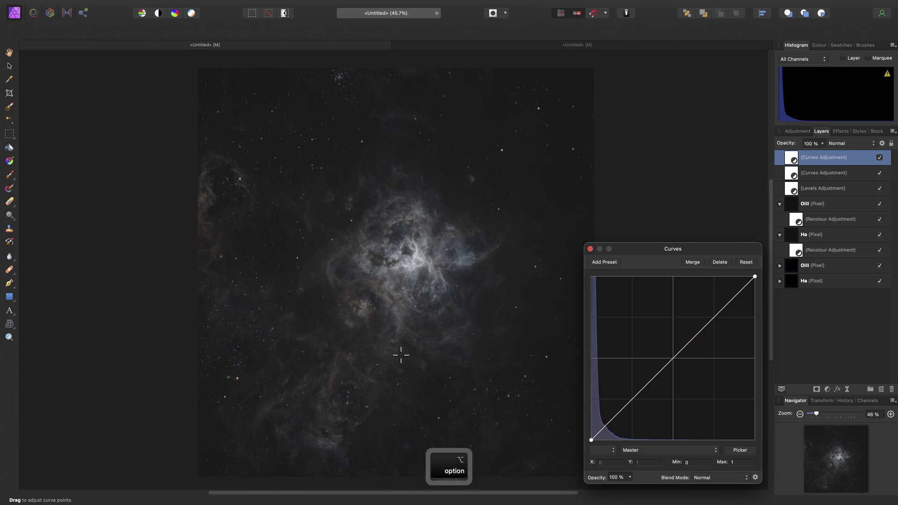
alt+scroll(400, 353, up, 3)
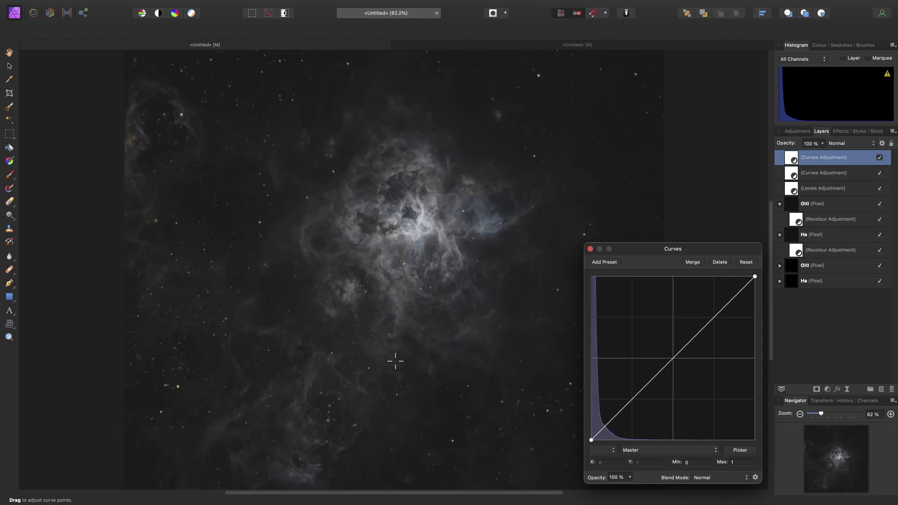
drag(395, 359, 392, 347)
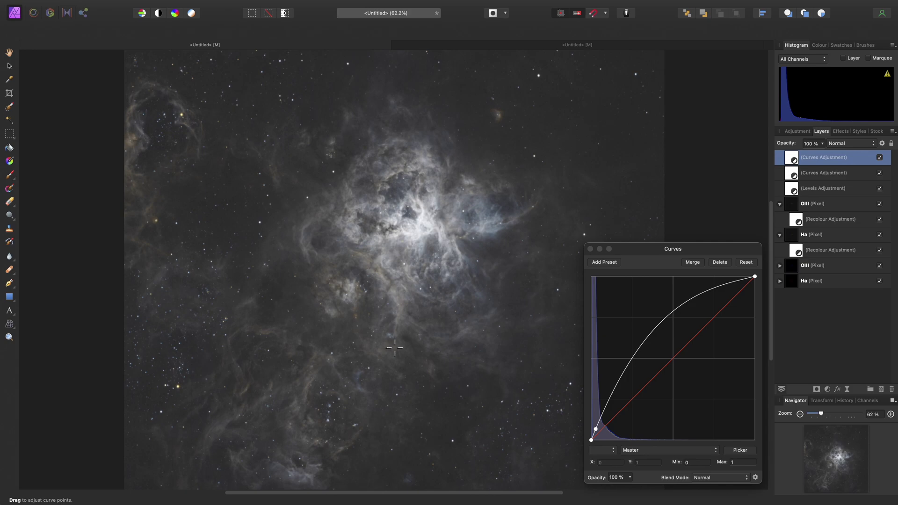
Lower the curve slightly from a dark sky sample, and add a point at X 0.374, Y 0.57 to restrain the highlights
scroll(391, 309, up, 5)
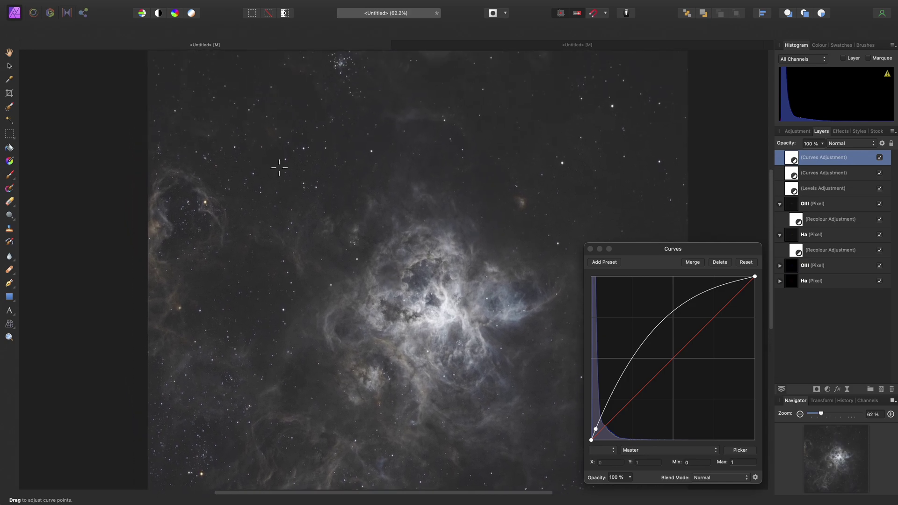
drag(274, 160, 274, 162)
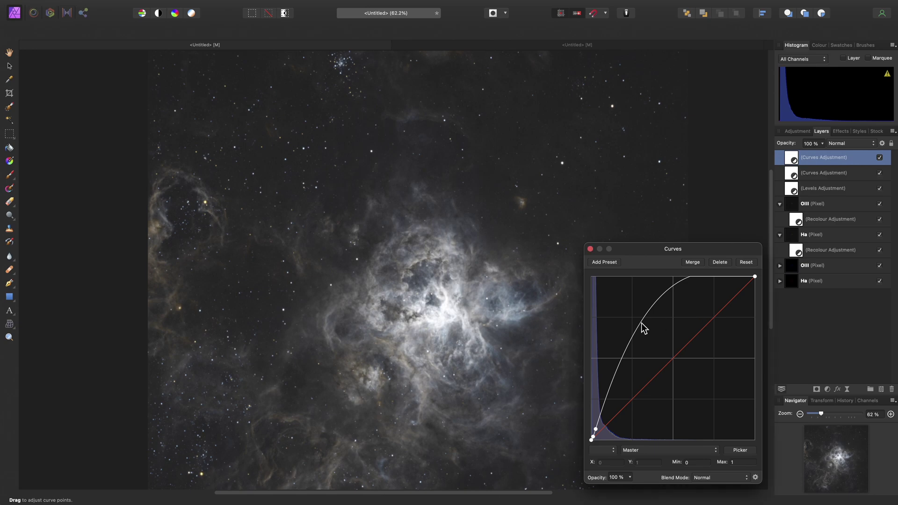
drag(642, 323, 652, 347)
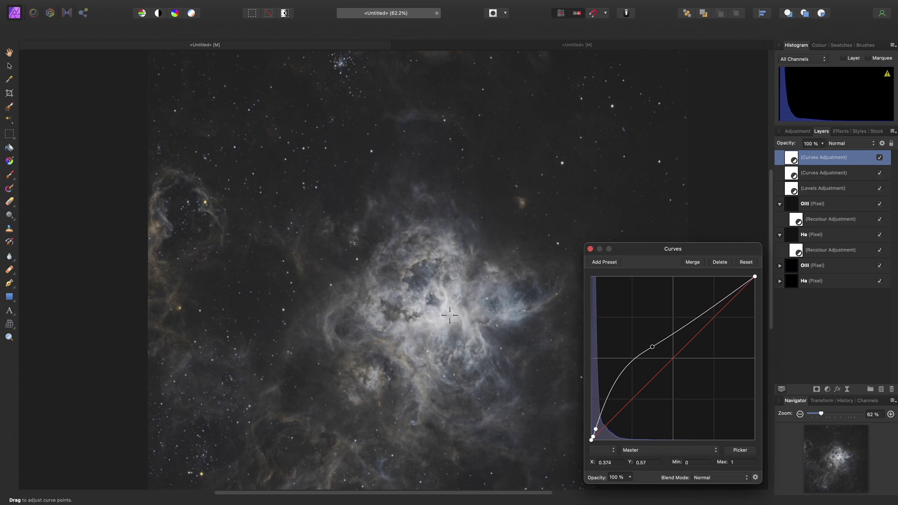
click(590, 249)
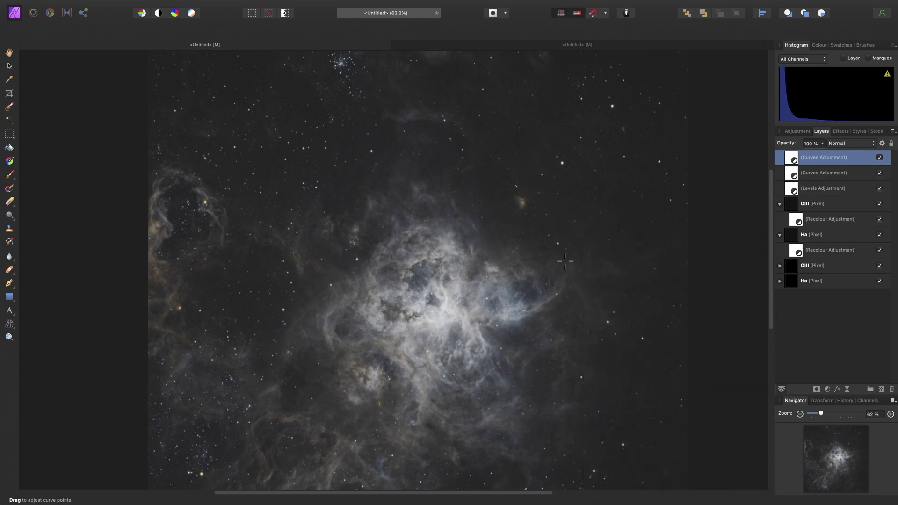
key(super+0)
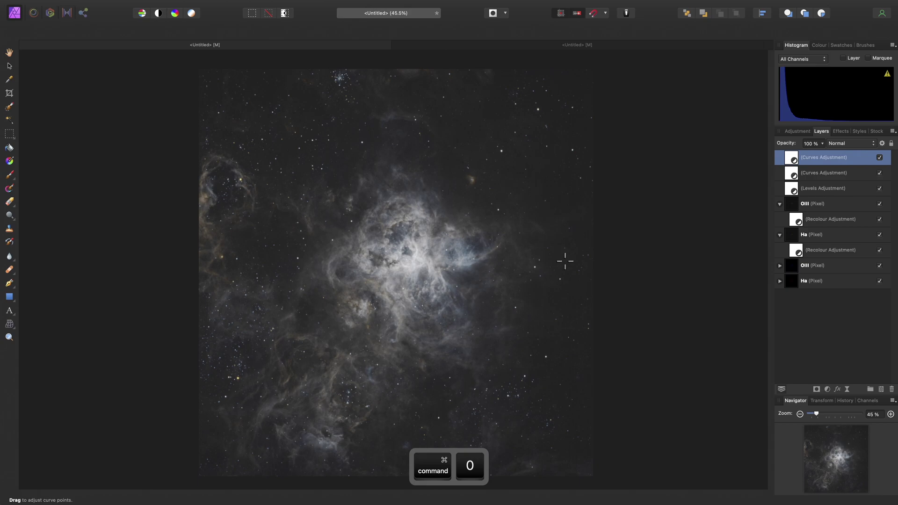
Merge all visible layers into a new pixel layer and rename it "Merged"
click(202, 5)
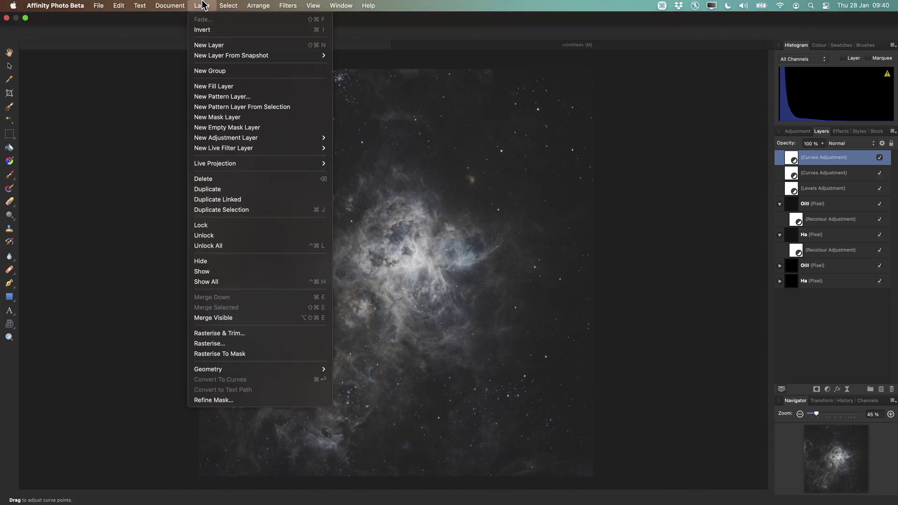
click(264, 318)
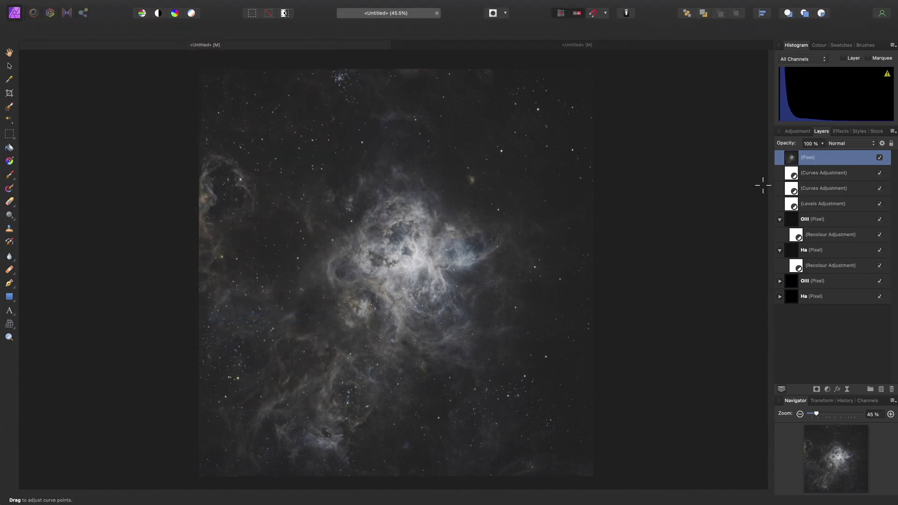
double_click(814, 159)
text(Merged)
key(Return)
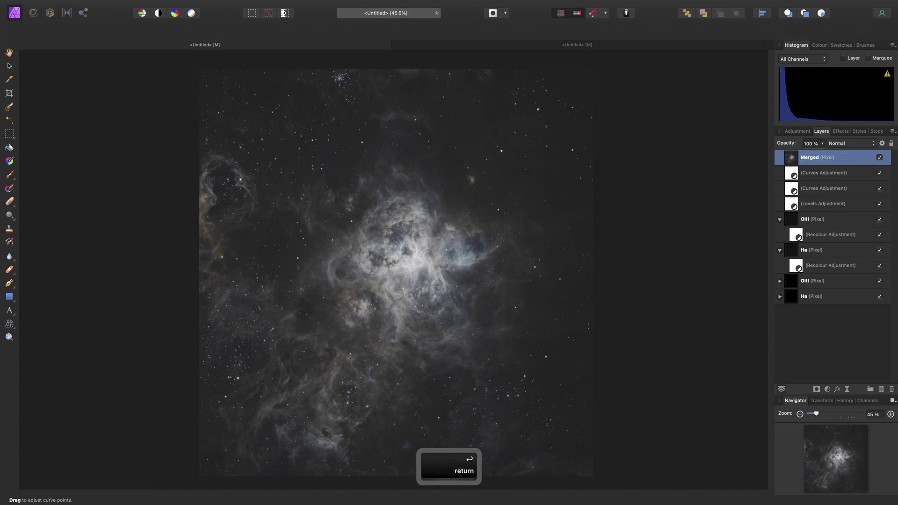
Apply Remove Background to the Merged layer, sampling the dark sky colour at the handle, with an output black level of 0.00769
click(288, 6)
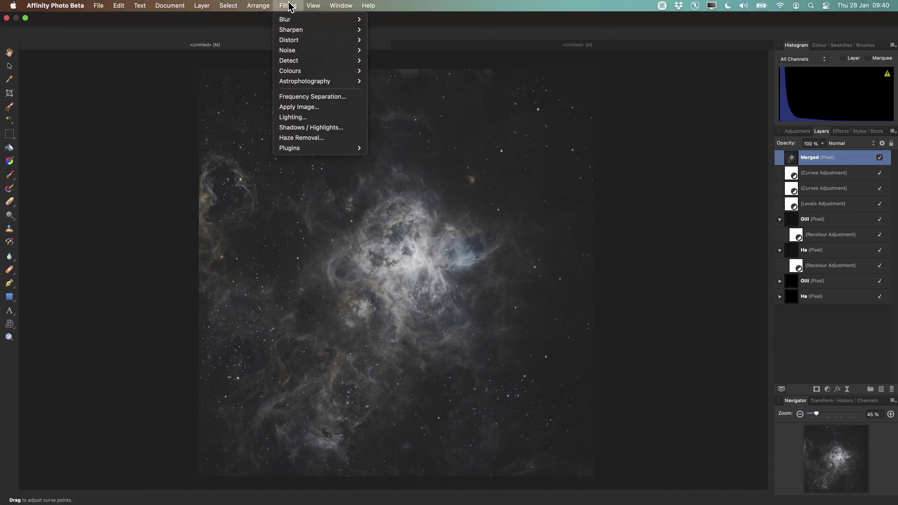
mouse_move(316, 81)
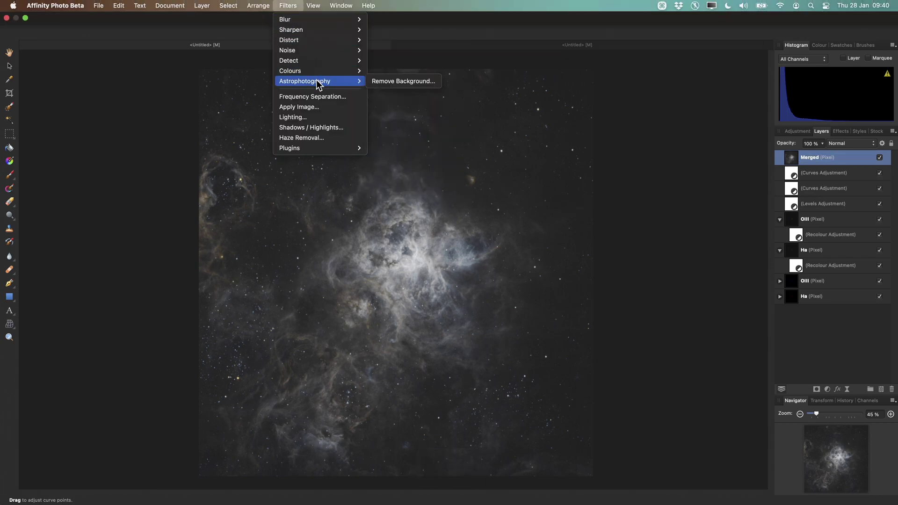
click(433, 82)
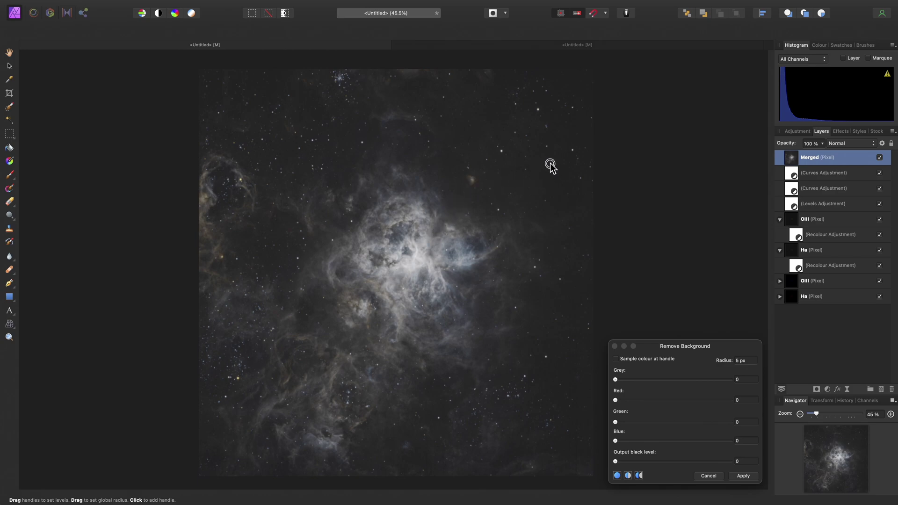
click(653, 357)
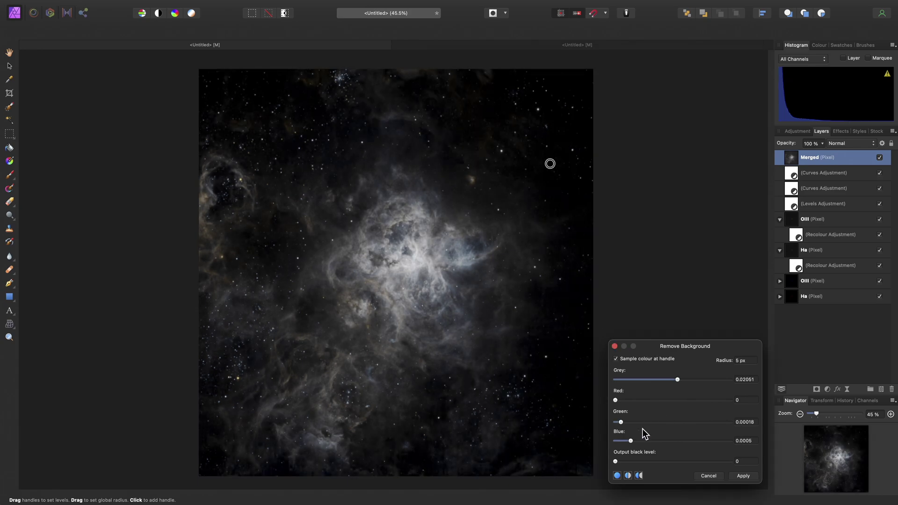
drag(626, 460, 667, 461)
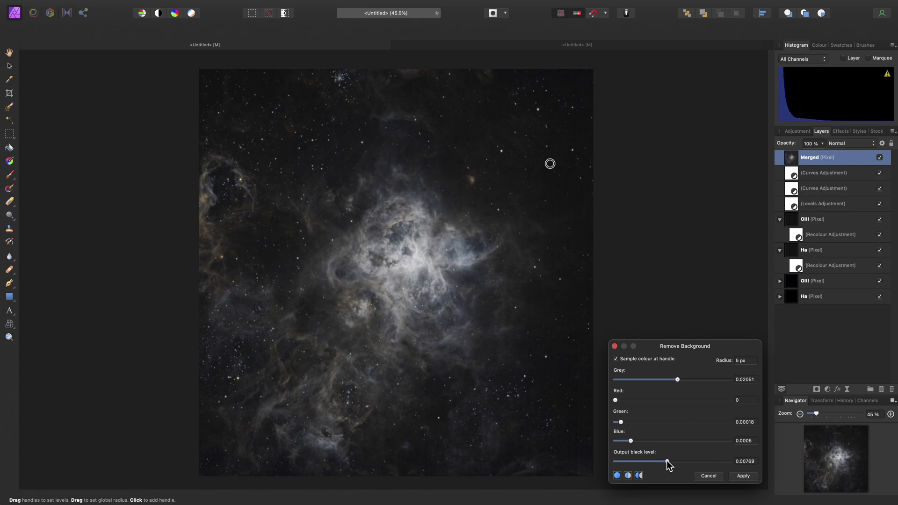
click(743, 476)
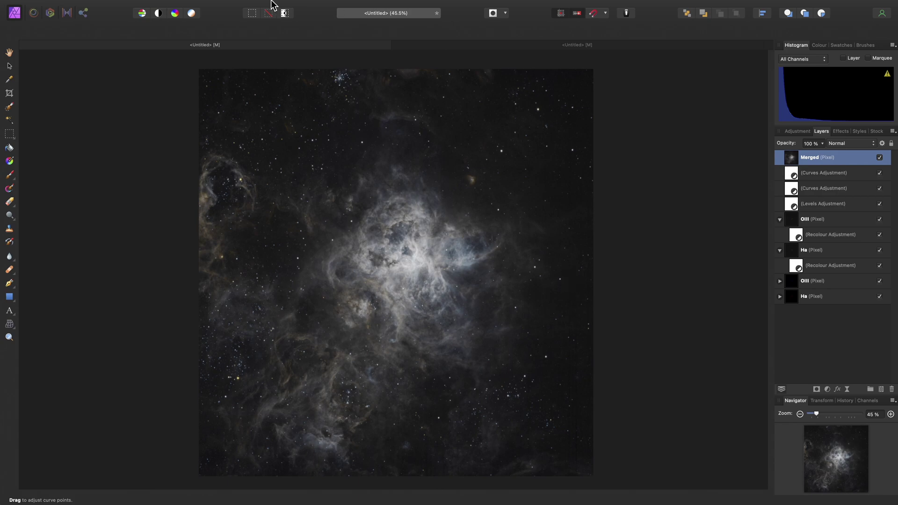
Add an HSL adjustment above the Merged layer and set the reds' saturation shift to 100% and luminosity shift to 68%
mouse_move(272, 5)
click(205, 5)
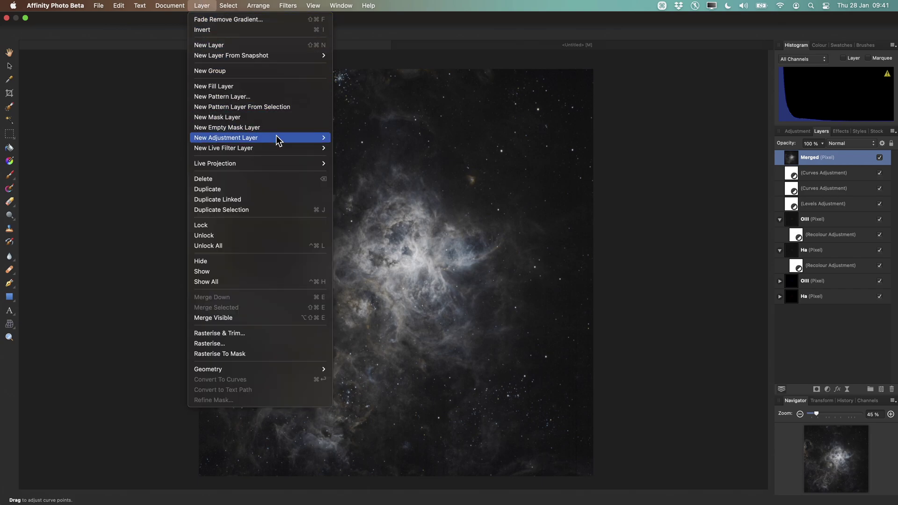
mouse_move(278, 139)
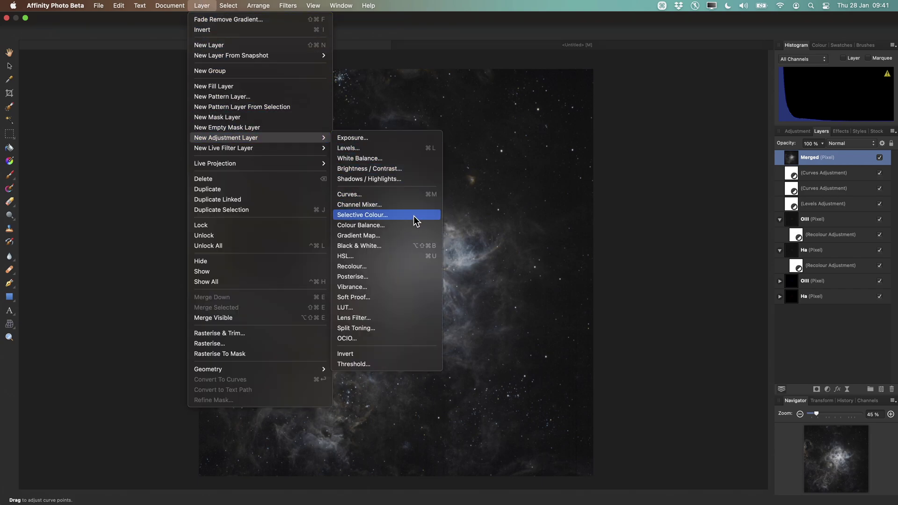
click(408, 257)
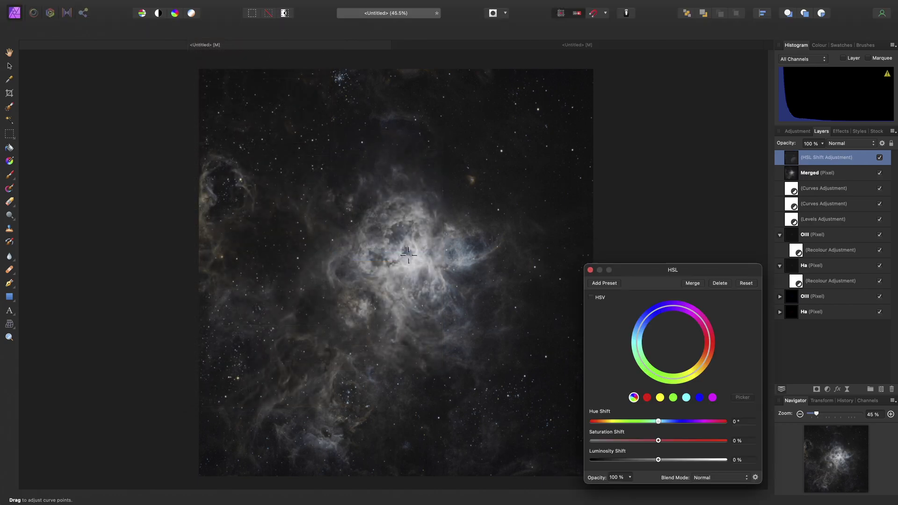
scroll(400, 314, up, 10)
scroll(400, 314, down, 4)
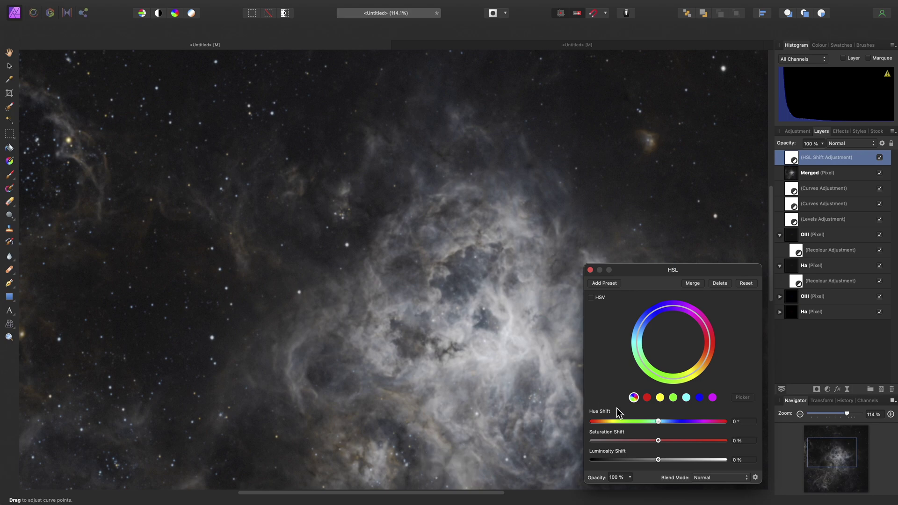
click(647, 398)
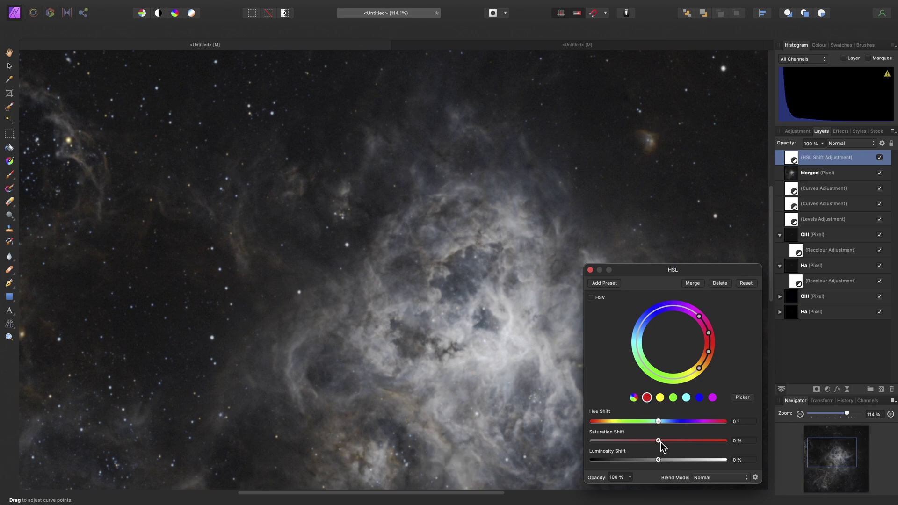
drag(659, 441, 758, 448)
drag(658, 460, 704, 460)
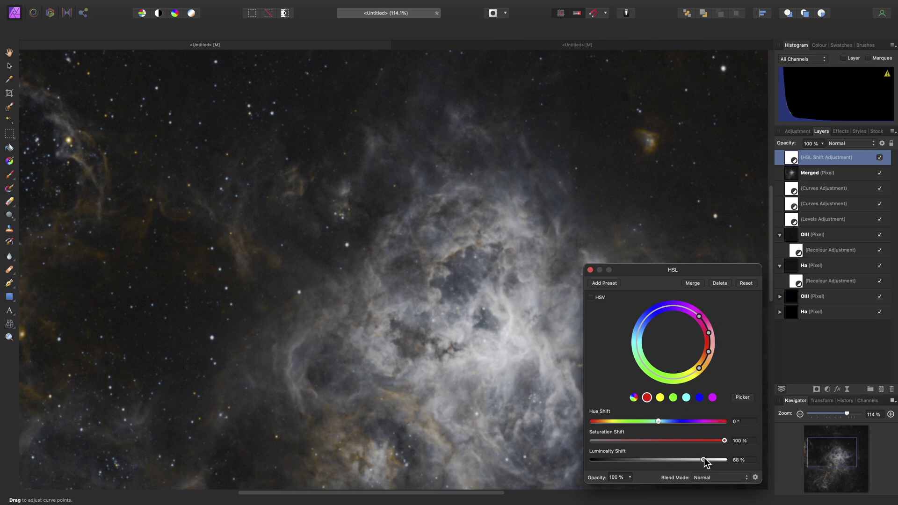
In the HSL adjustment, set the yellows' saturation shift to 65% and luminosity shift to 100%, and strongly raise the cyans' saturation shift
click(660, 398)
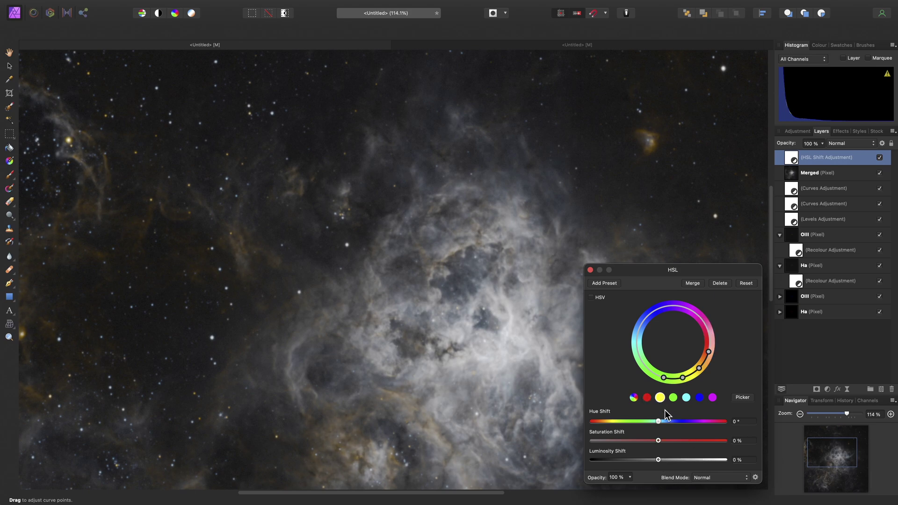
drag(659, 442, 730, 460)
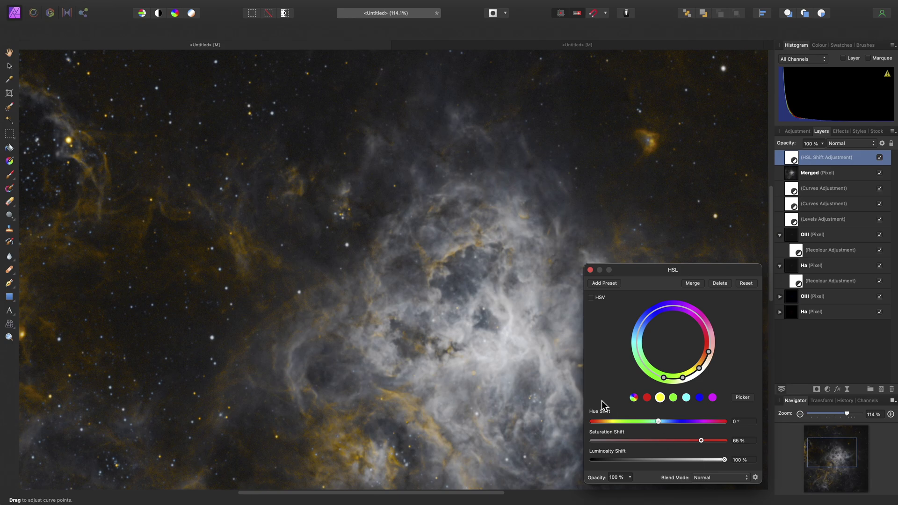
scroll(580, 398, down, 5)
scroll(580, 397, right, 5)
click(686, 398)
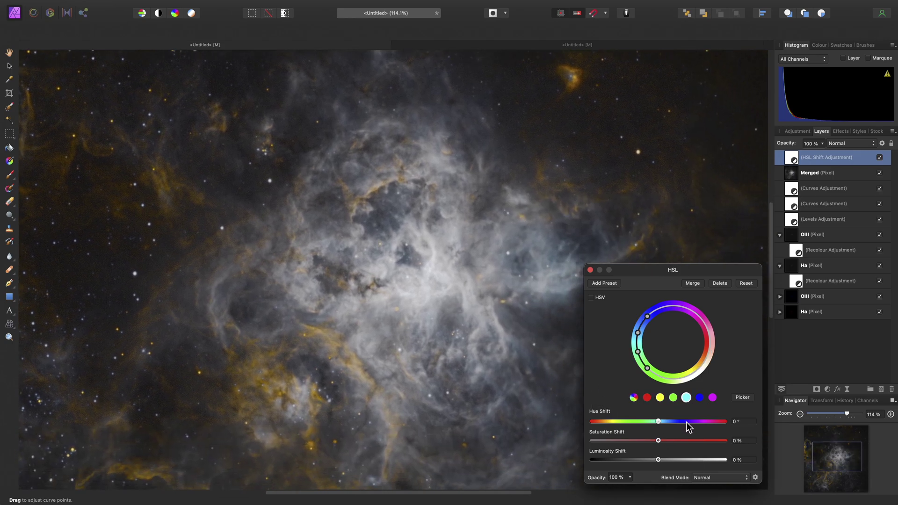
drag(659, 440, 715, 441)
Set the blues' saturation shift to 33% and luminosity shift to 100% in the HSL adjustment
click(699, 397)
drag(658, 441, 725, 460)
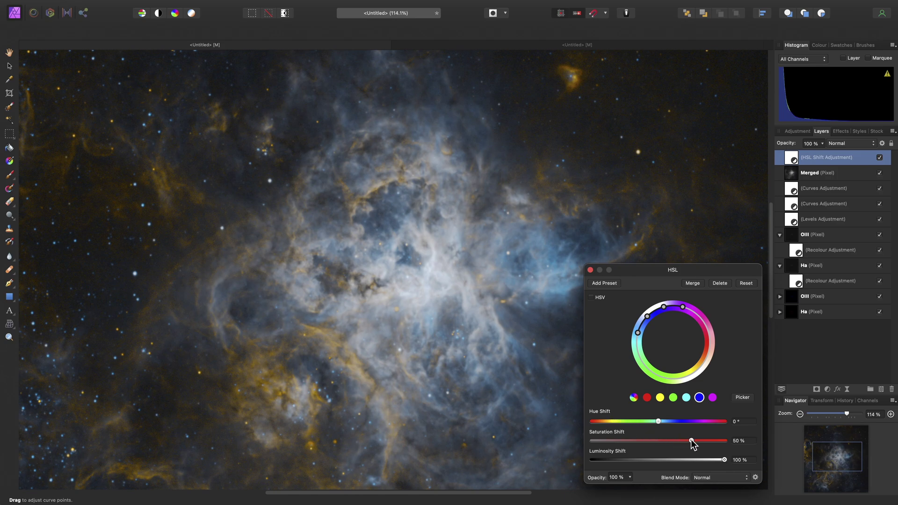
drag(692, 440, 680, 441)
Add a live Denoise filter to the Merged layer and set its Colours amount to 14%
scroll(321, 260, up, 6)
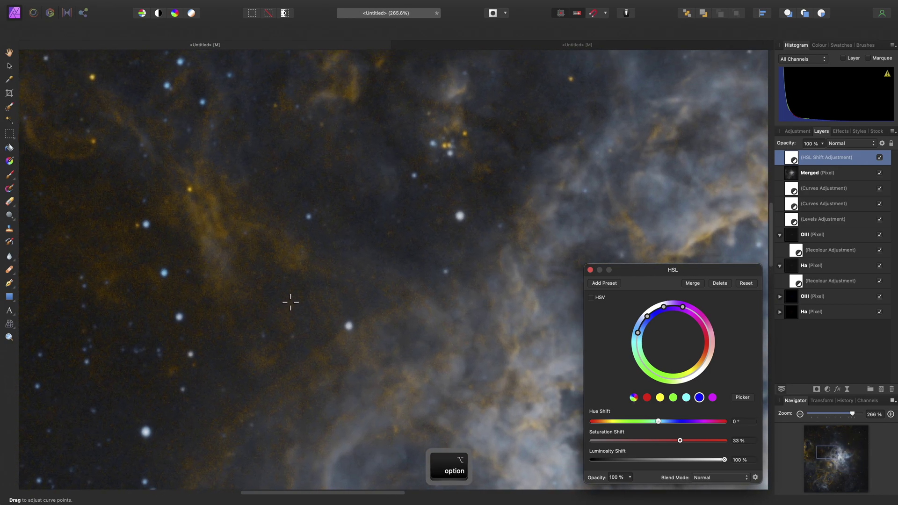
drag(291, 303, 248, 316)
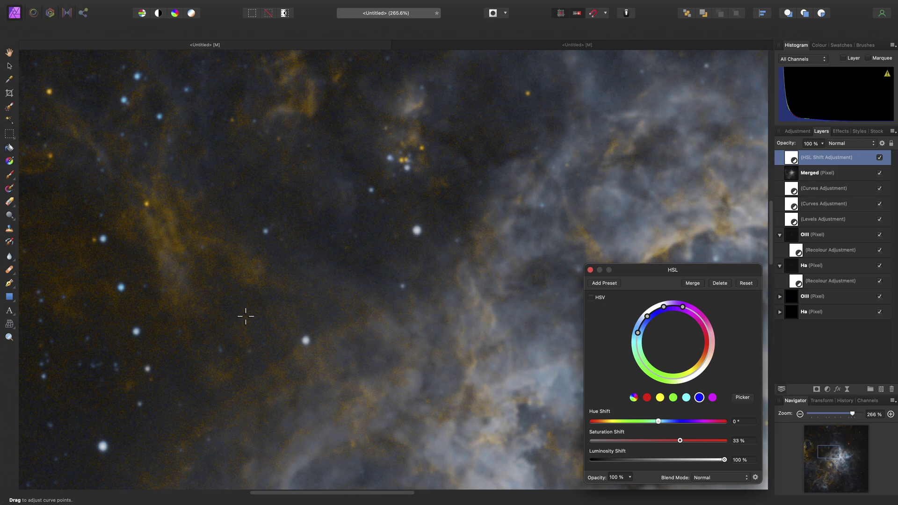
scroll(295, 258, up, 4)
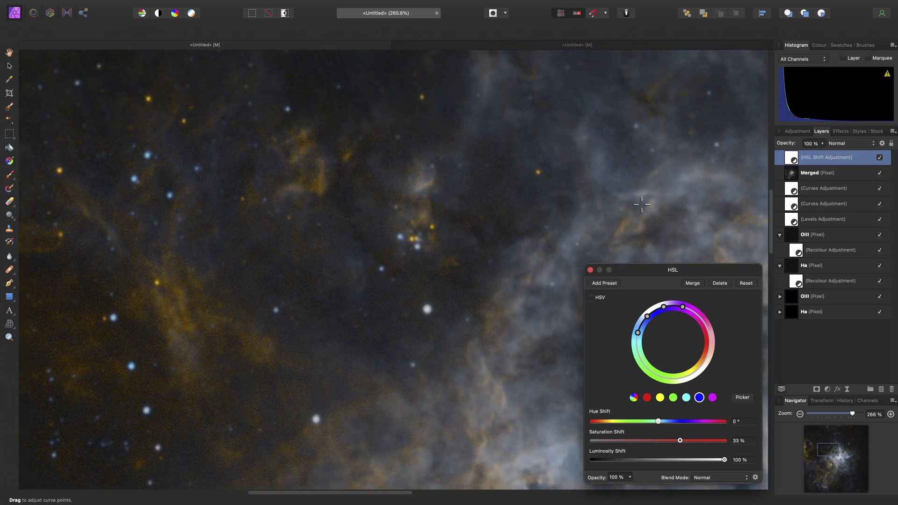
click(819, 174)
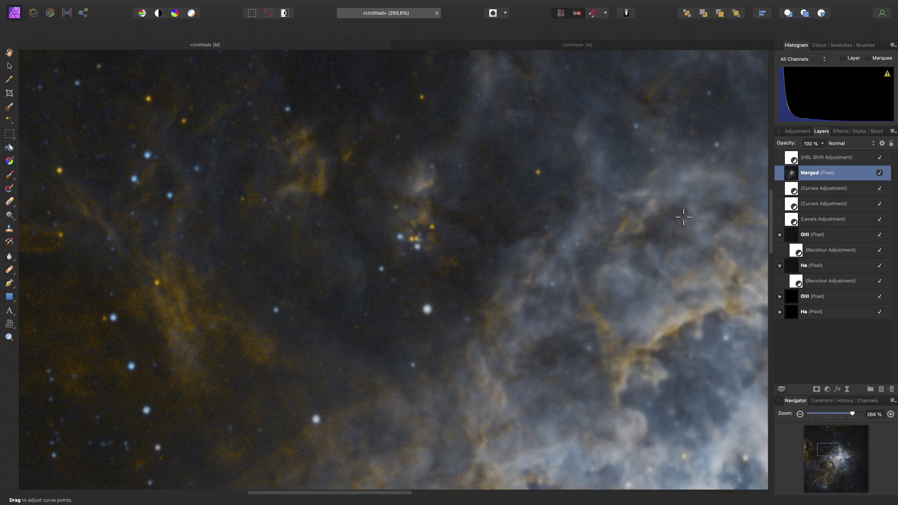
mouse_move(347, 2)
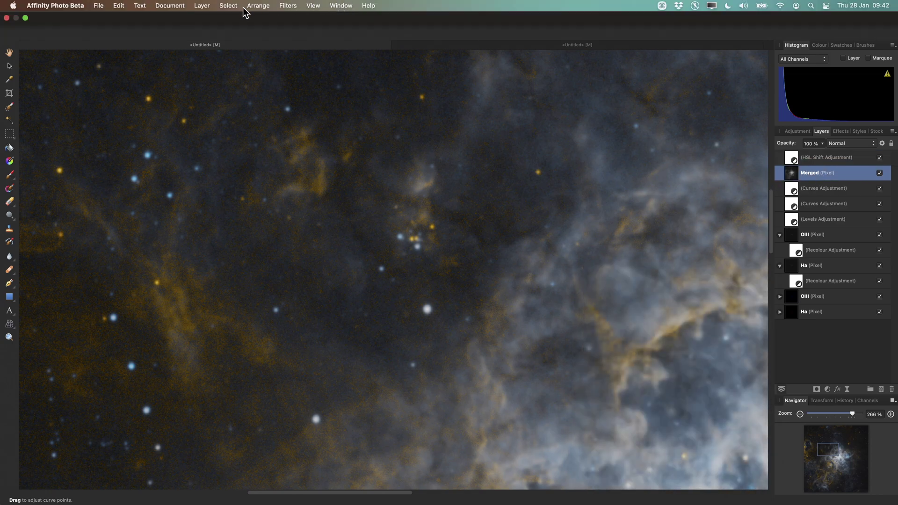
click(199, 6)
mouse_move(269, 150)
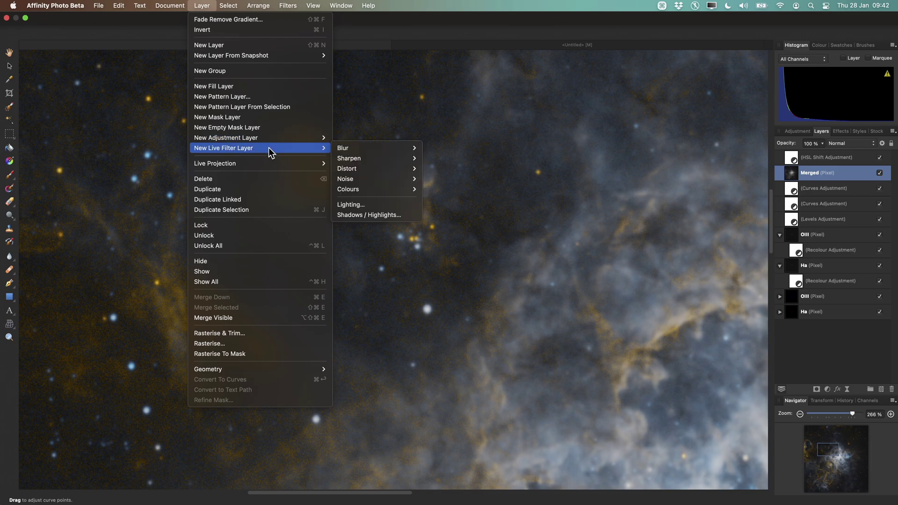
mouse_move(392, 152)
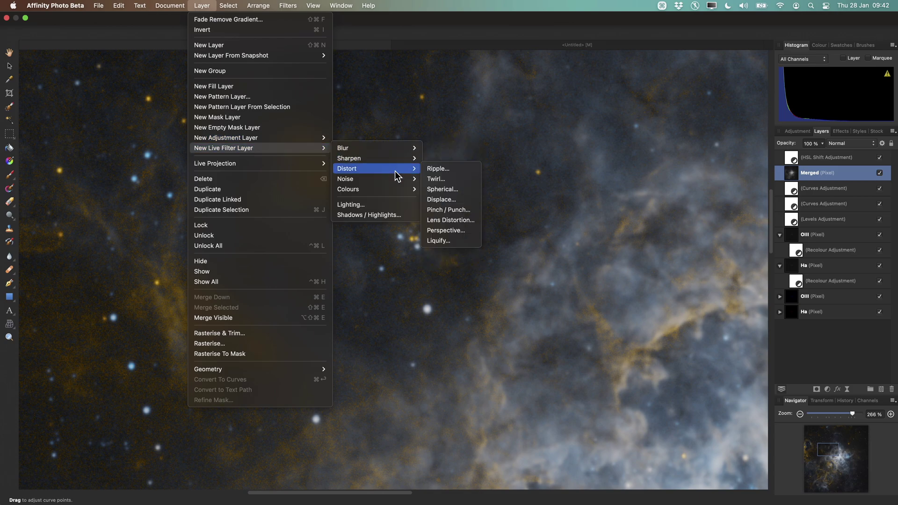
mouse_move(398, 179)
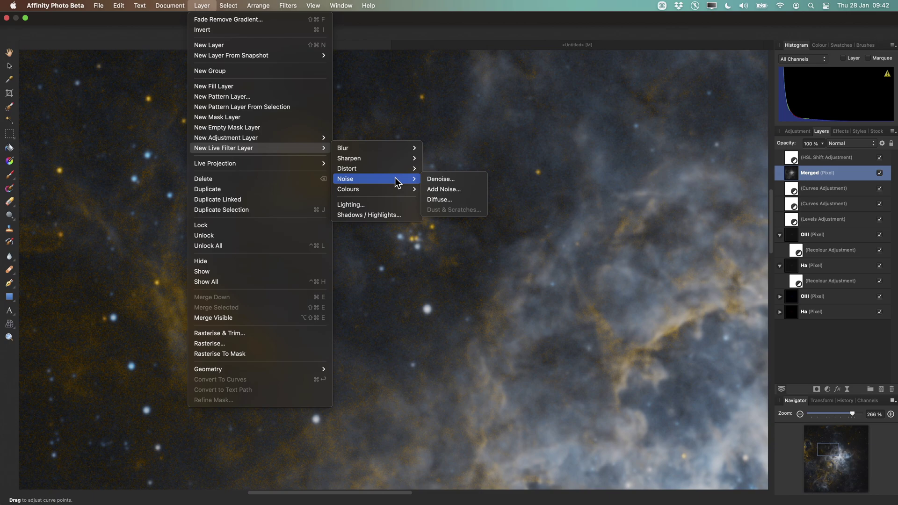
click(470, 181)
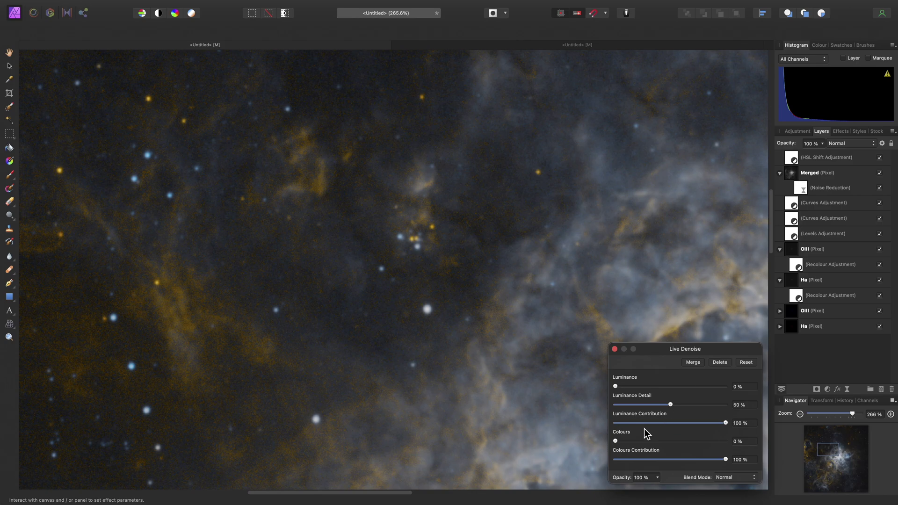
drag(616, 442, 631, 442)
Try a Luminance amount of 18% in the Merged layer's live Denoise filter and close its settings
scroll(409, 150, up, 5)
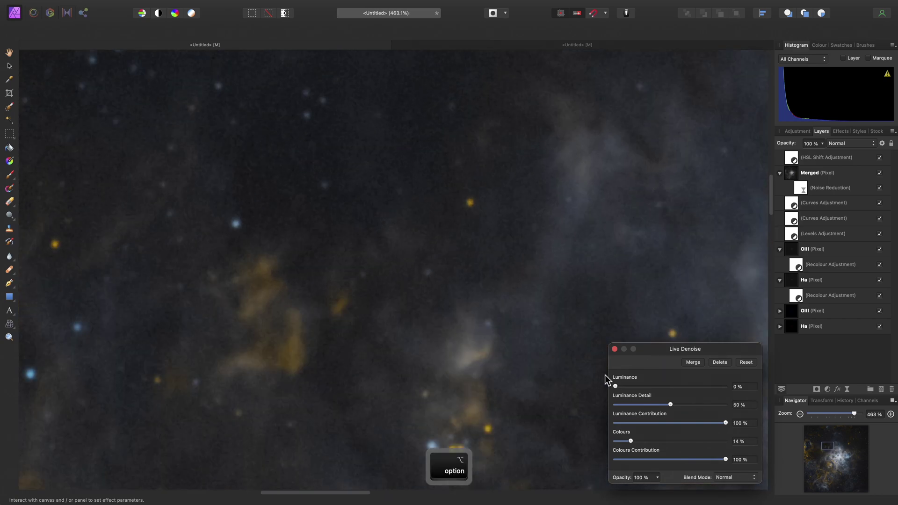
drag(615, 386, 634, 385)
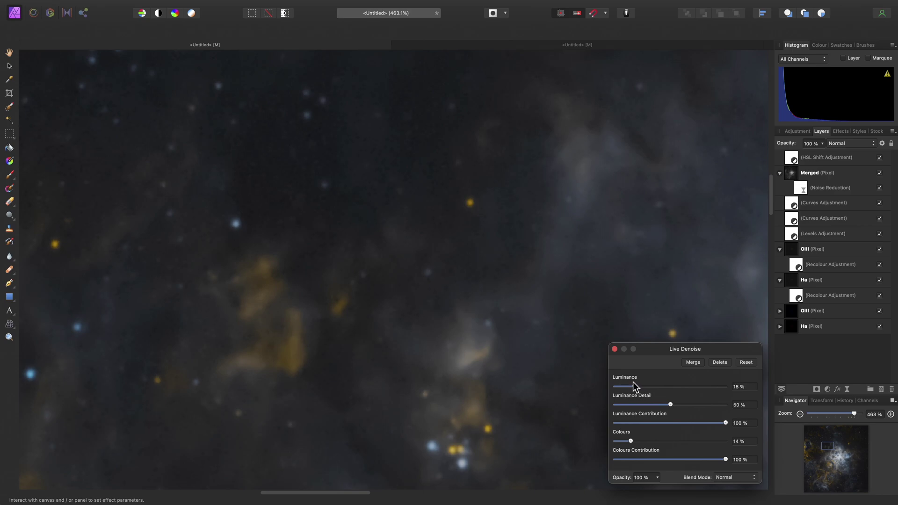
click(614, 350)
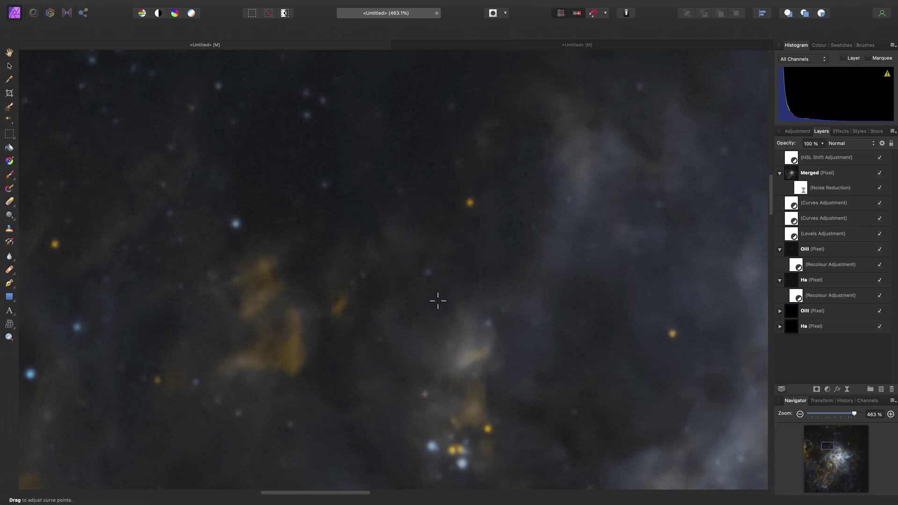
Reopen the Merged layer's noise reduction filter and set its Luminance amount to 1%
key(h)
scroll(449, 285, down, 5)
key(super+1)
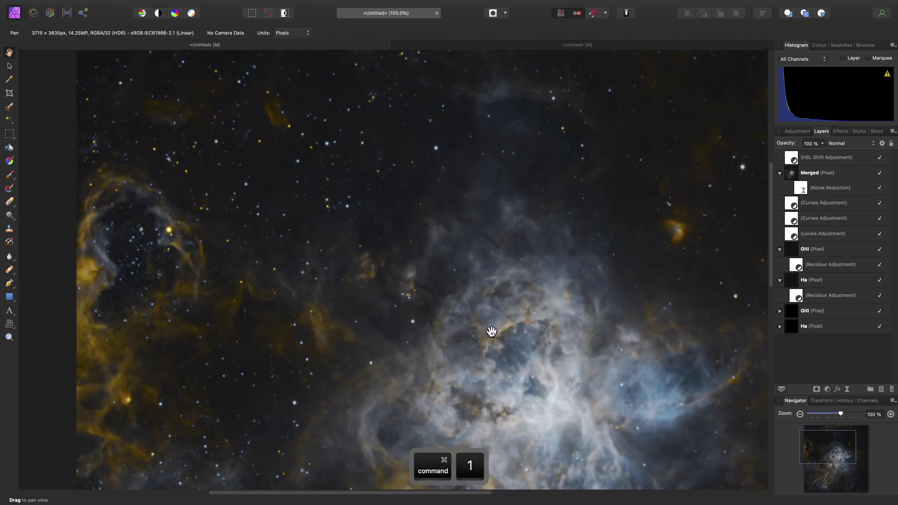
scroll(492, 331, down, 5)
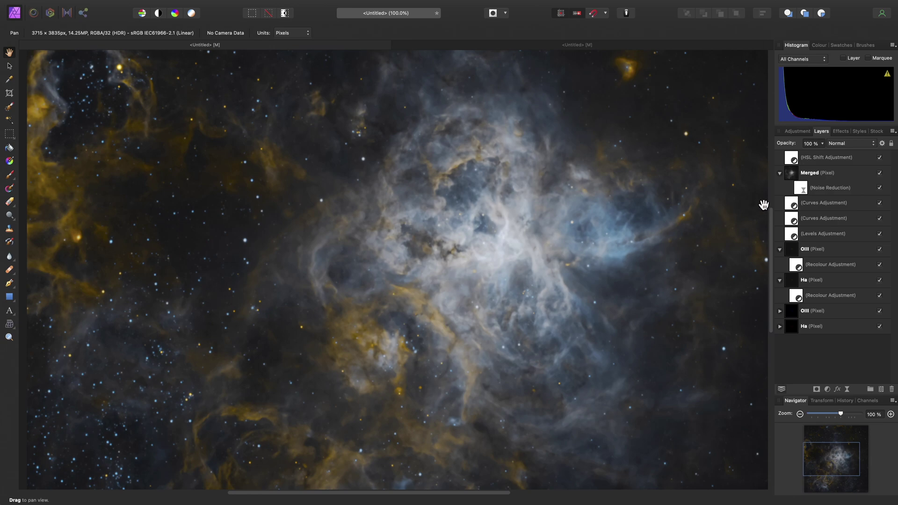
double_click(803, 189)
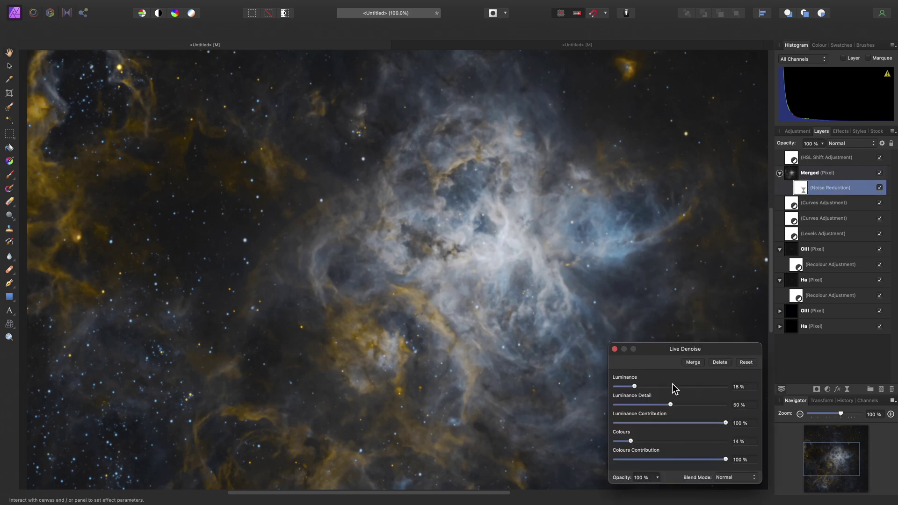
drag(635, 386, 617, 389)
scroll(229, 178, up, 5)
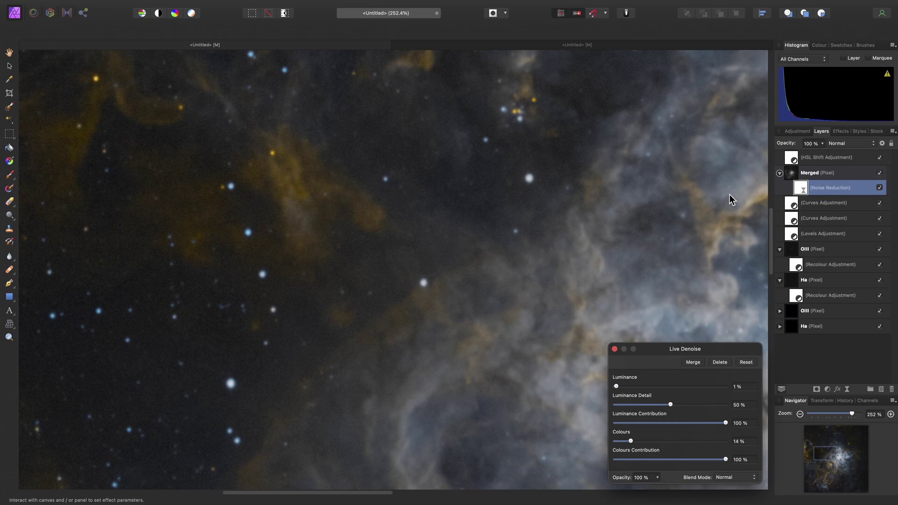
Add a Selective Colour adjustment above the HSL adjustment and set the reds' cyan to -100%
click(814, 156)
key(h)
drag(564, 294, 376, 250)
scroll(399, 255, down, 6)
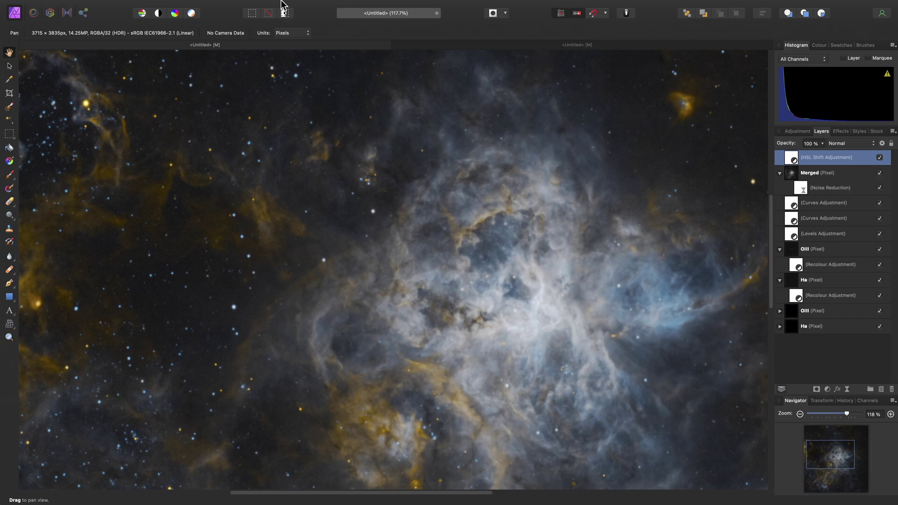
click(202, 5)
mouse_move(247, 140)
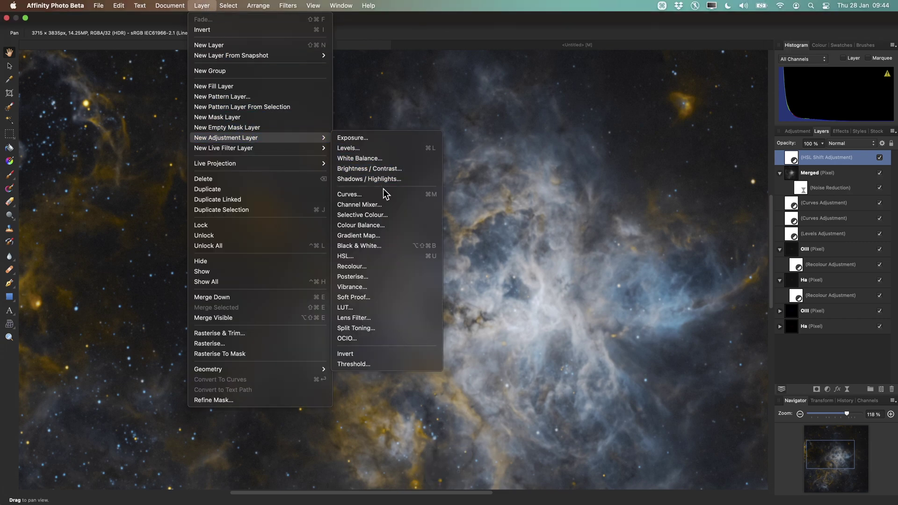
click(397, 217)
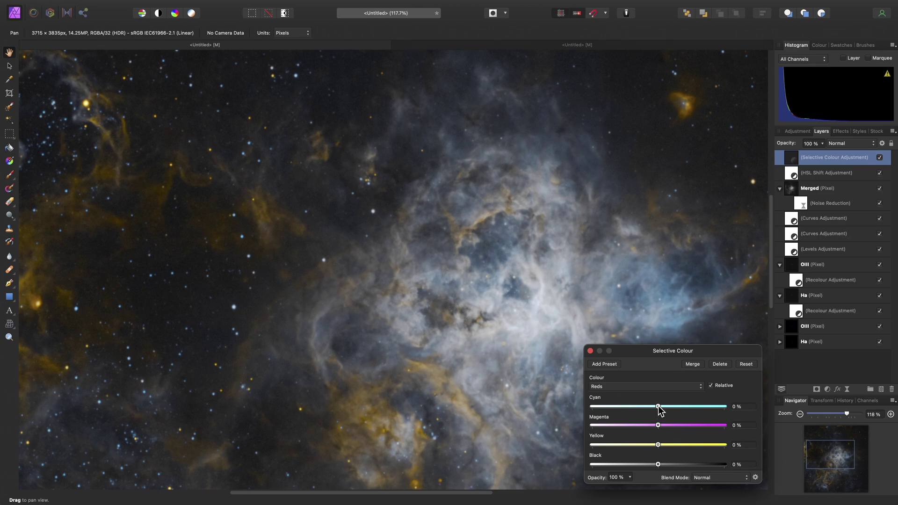
drag(660, 409, 608, 411)
Set the yellows' cyan to -100% and their yellow to 64% in the Selective Colour adjustment
click(625, 389)
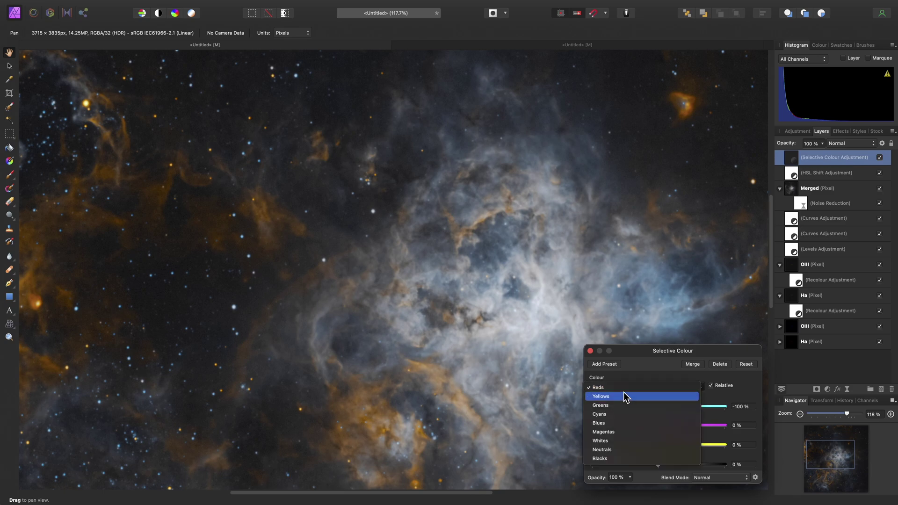
click(624, 397)
drag(659, 407, 577, 412)
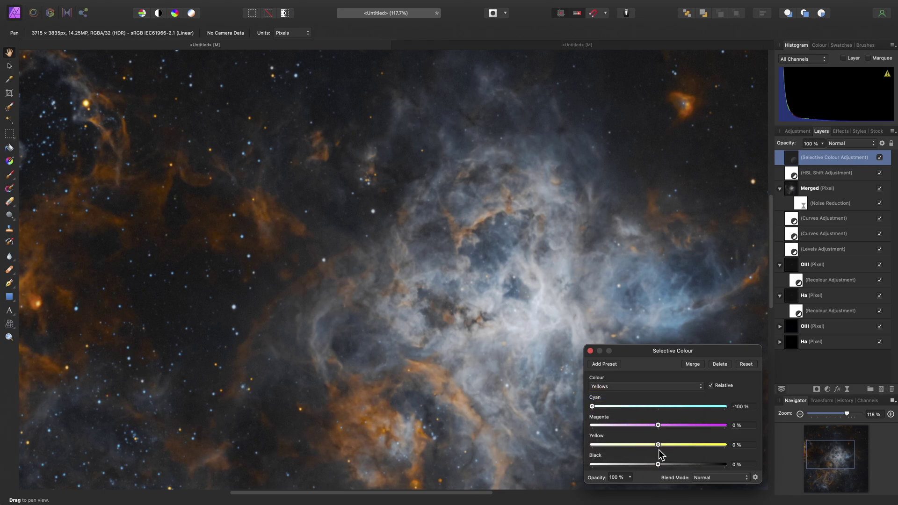
drag(659, 445, 700, 447)
Set the neutrals' cyan to -9% in the Selective Colour adjustment
scroll(423, 276, down, 2)
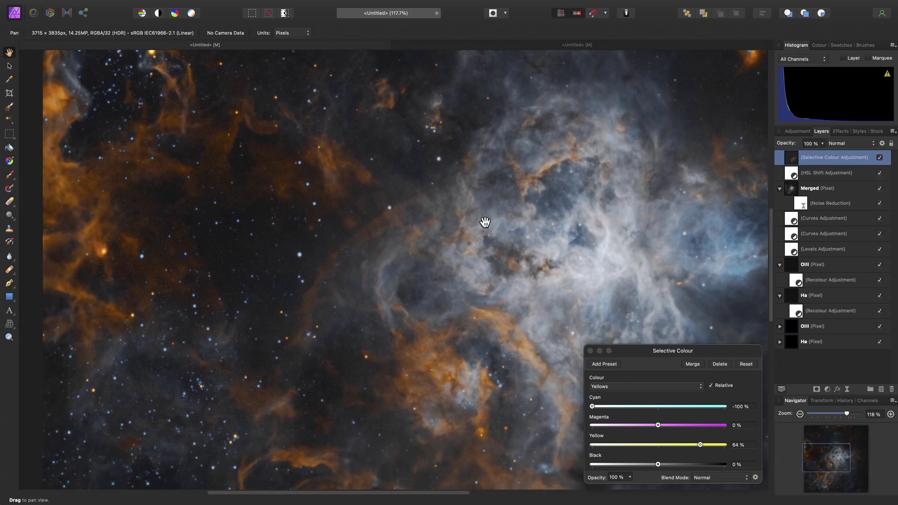
scroll(423, 261, down, 2)
drag(460, 273, 357, 324)
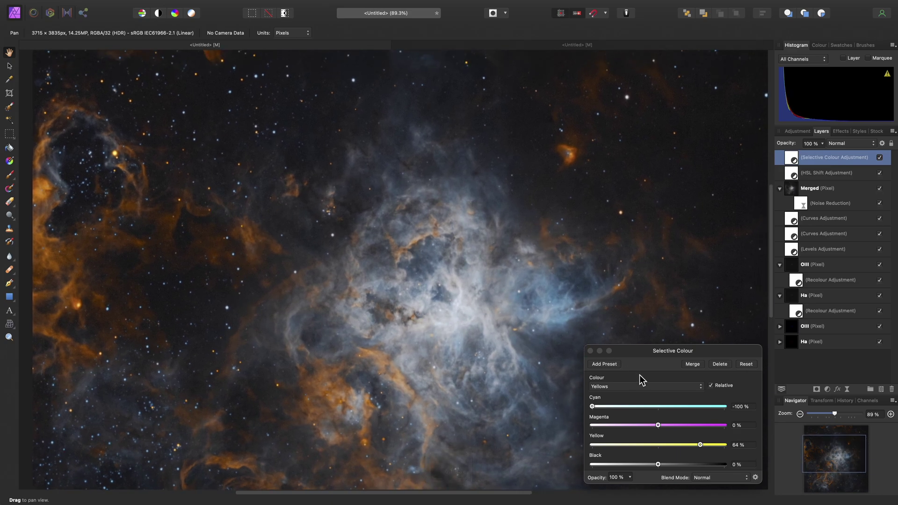
click(650, 386)
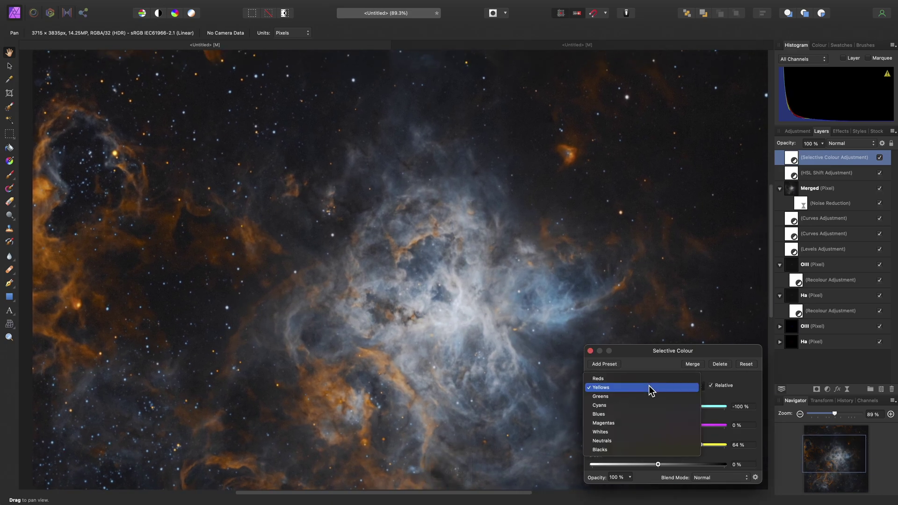
click(644, 440)
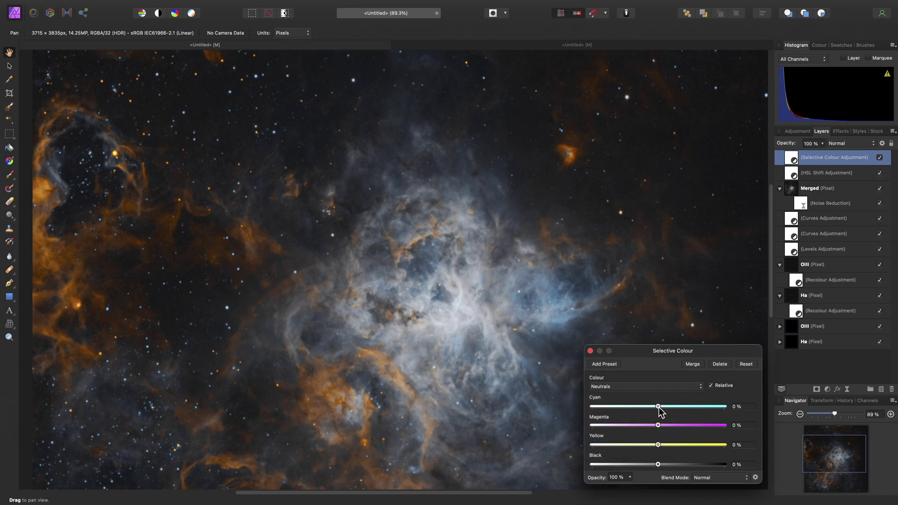
drag(657, 407, 652, 407)
Add a Brightness / Contrast adjustment above the Selective Colour adjustment with brightness at 20% and contrast at 5%
key(super+0)
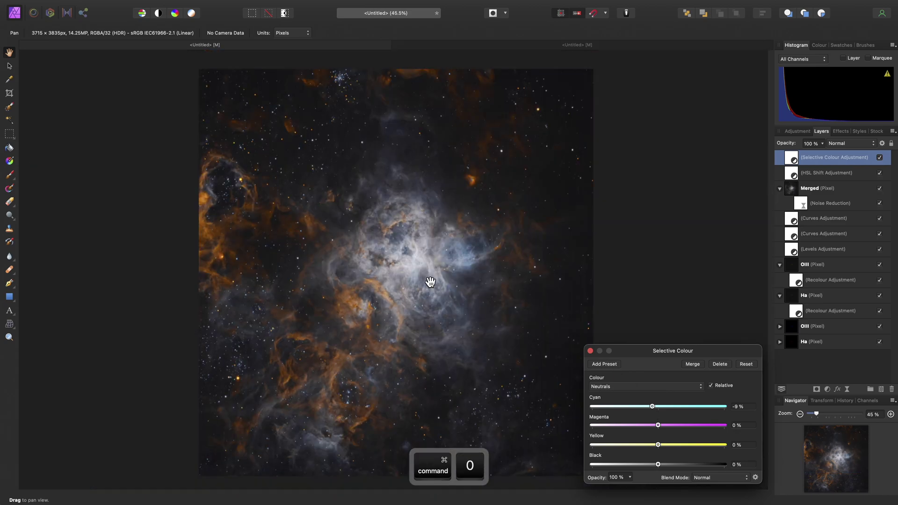
click(202, 5)
mouse_move(264, 141)
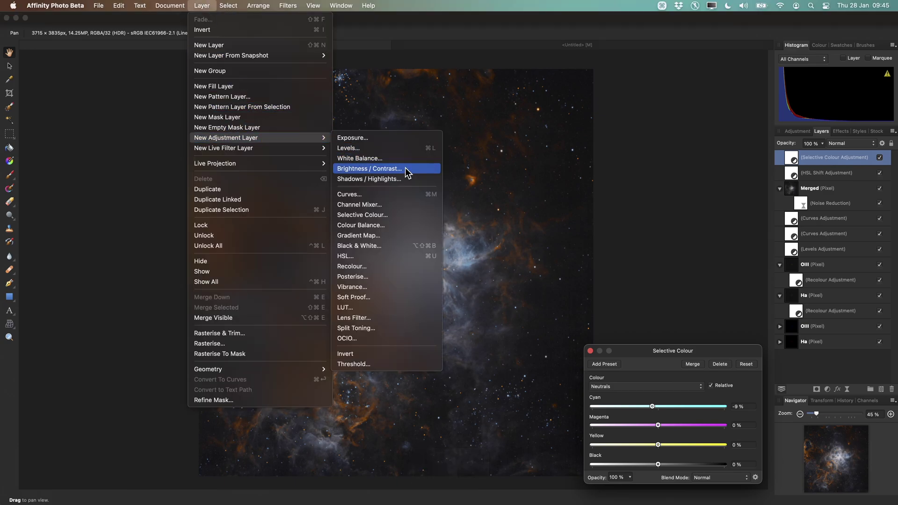
click(404, 174)
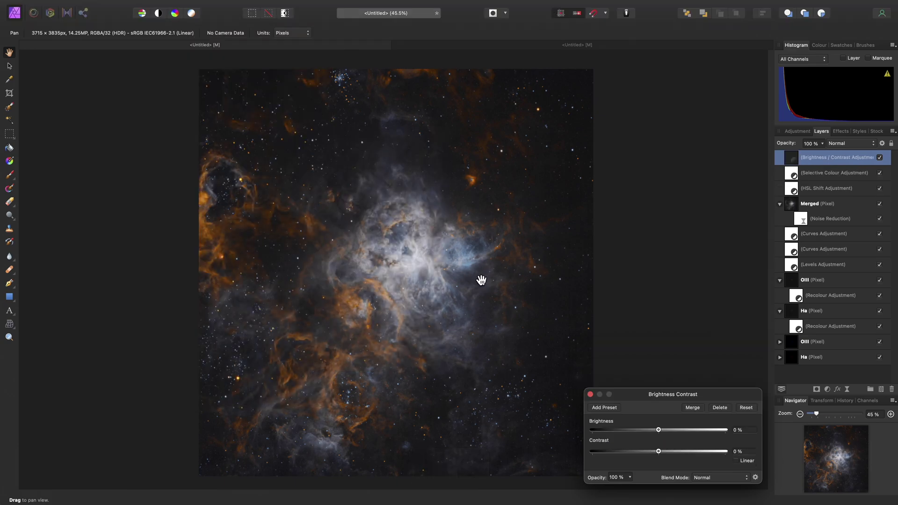
mouse_move(659, 452)
mouse_down()
mouse_move(677, 456)
mouse_move(664, 431)
mouse_move(673, 430)
mouse_move(662, 452)
mouse_up()
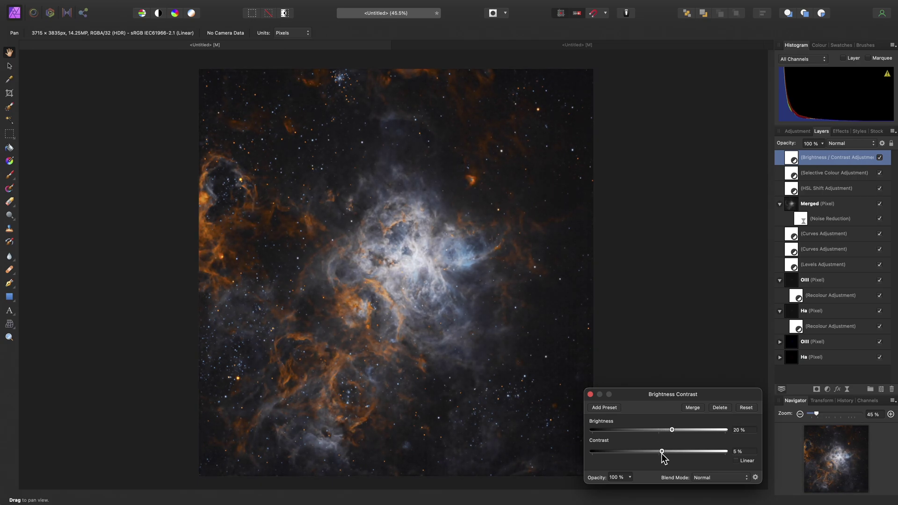
click(591, 394)
Crop the image's right, bottom and top edges to about 3493 × 3335 px
key(c)
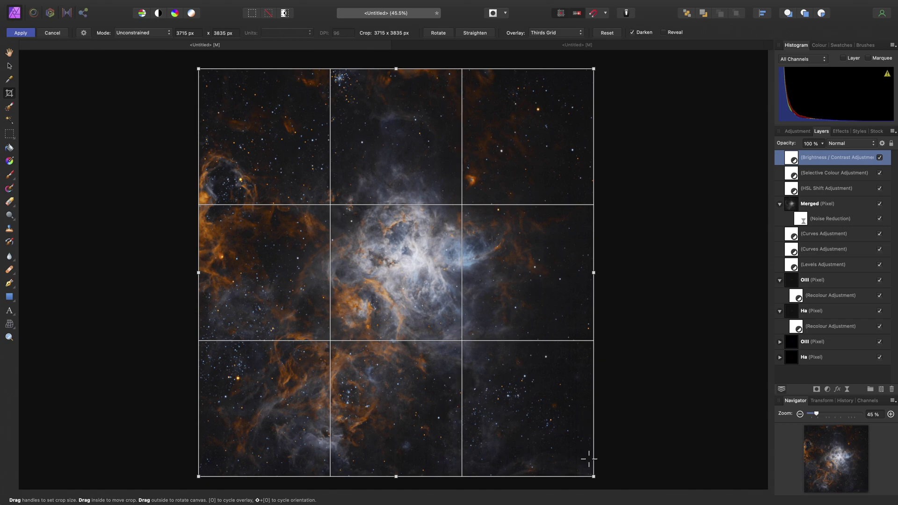
drag(592, 475, 567, 450)
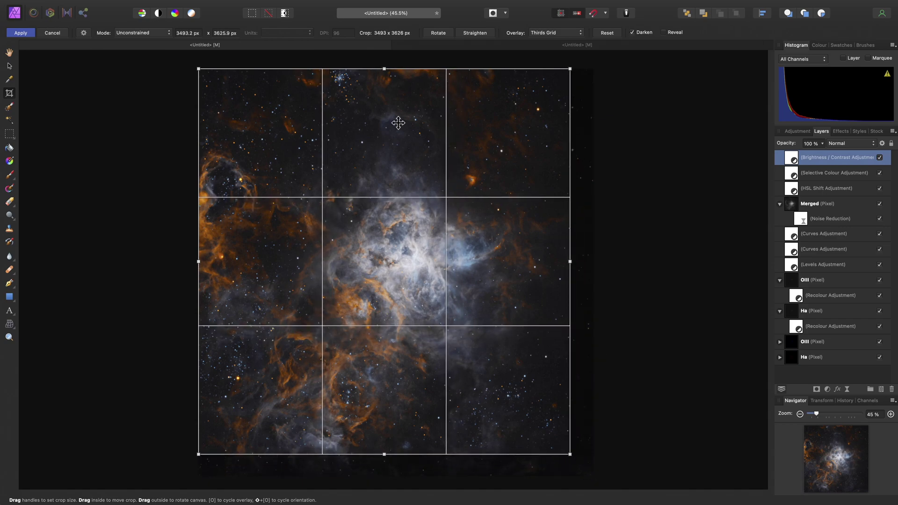
drag(384, 67, 383, 97)
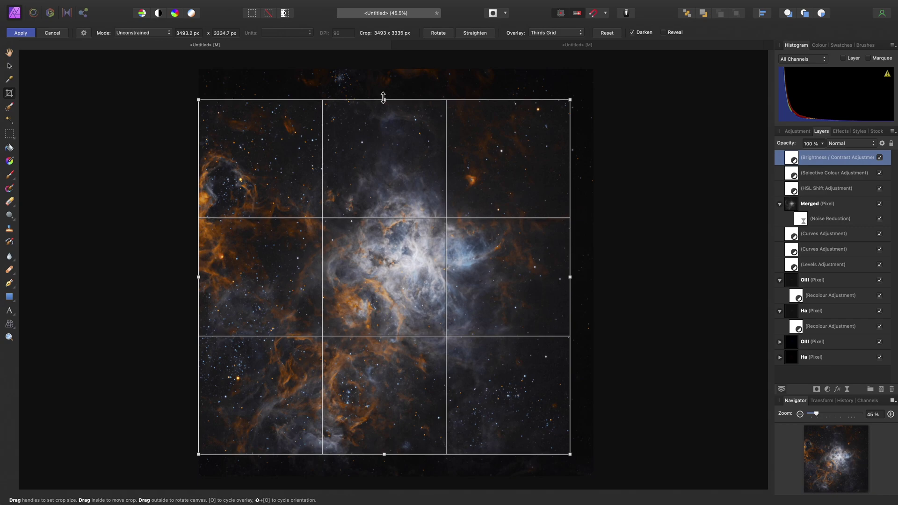
key(Return)
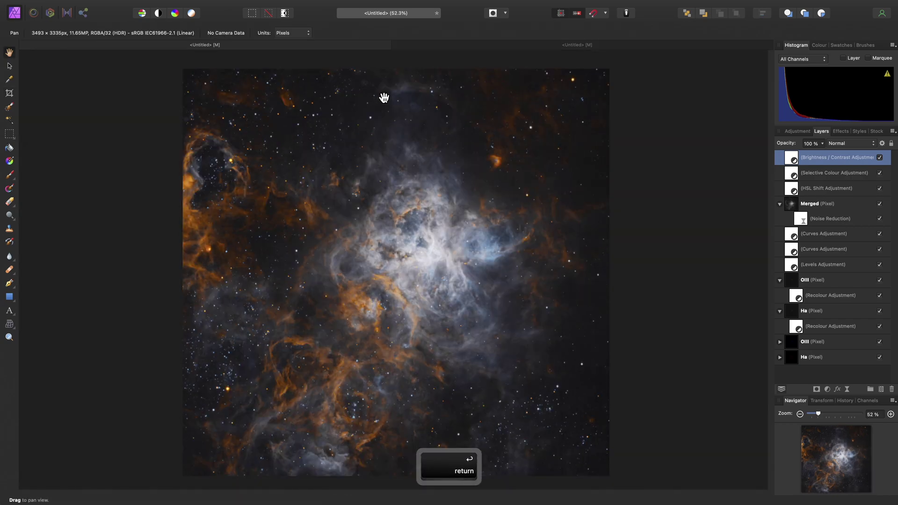